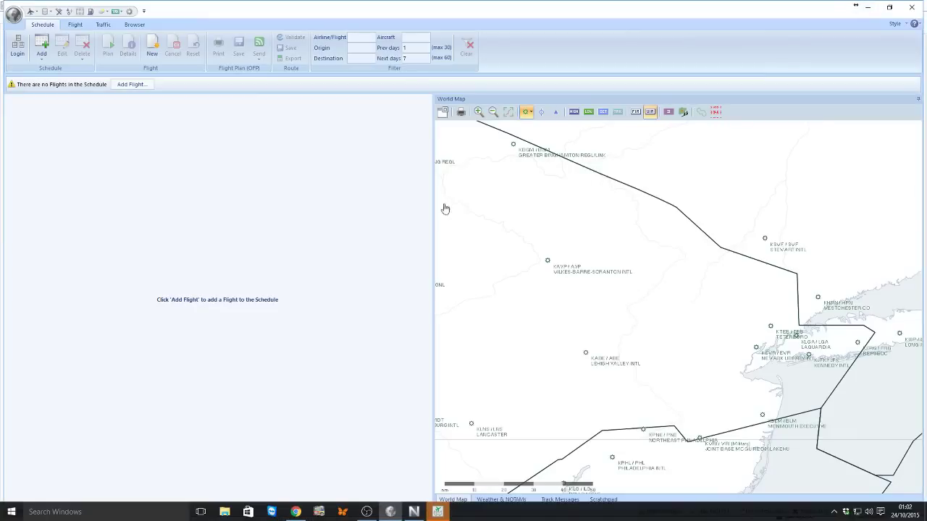
- Bring up Navigraph Charts 5 and launch Prepar3D v2
click(444, 511)
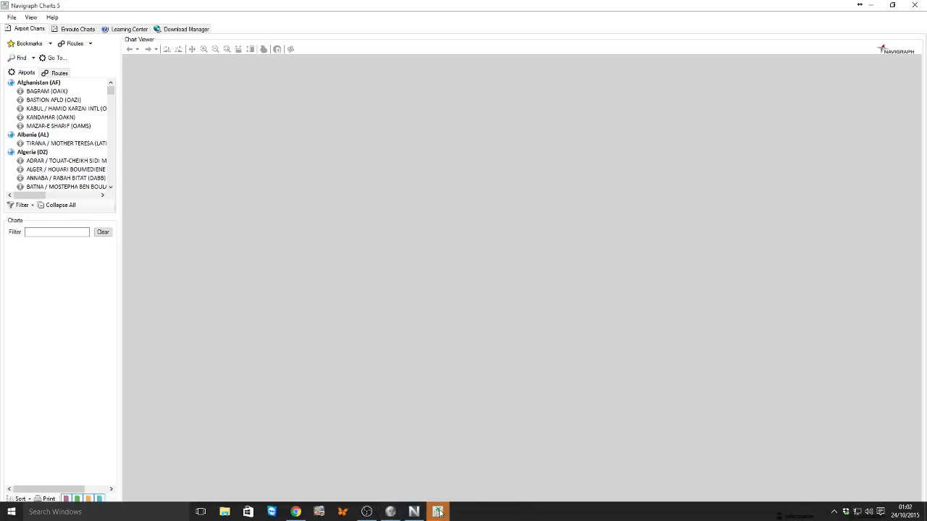
mouse_move(448, 517)
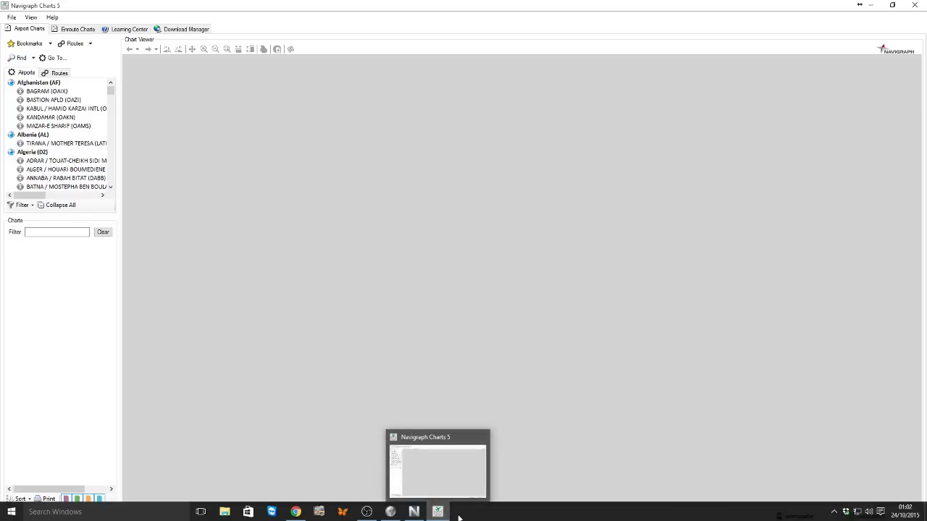
key(super)
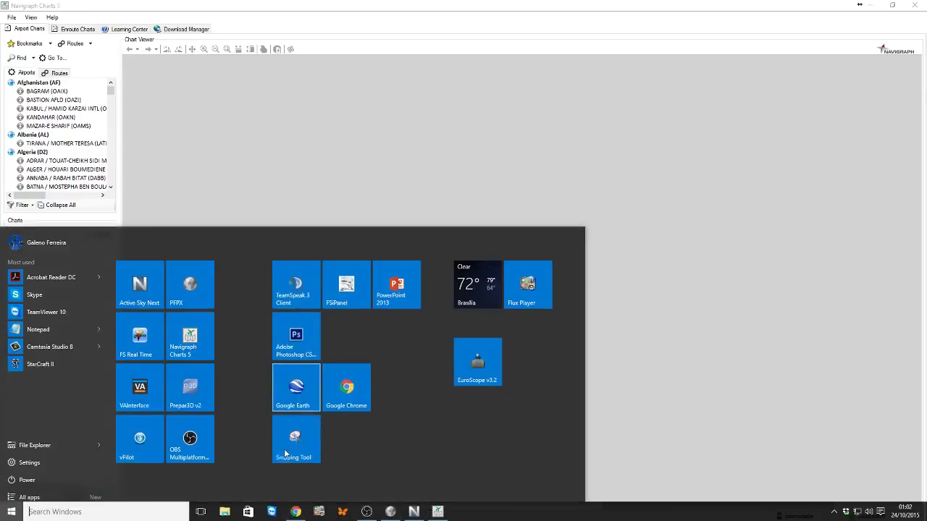
click(195, 375)
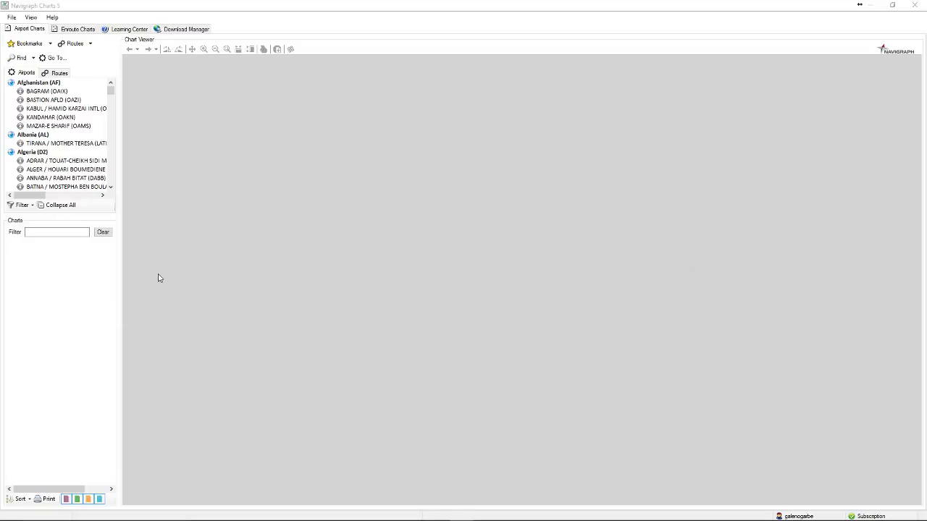
- Find the airport KFLL in Navigraph Charts and download its charts
click(21, 58)
text(kfll)
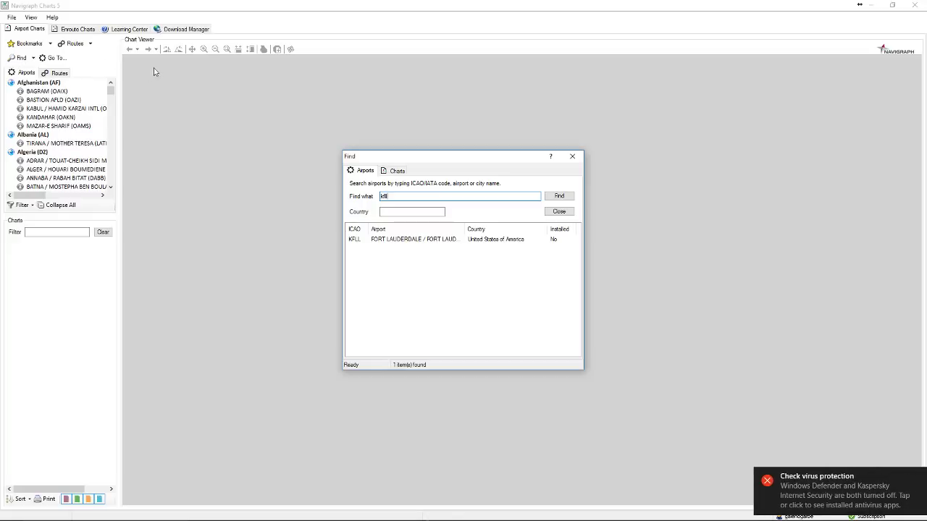
double_click(435, 239)
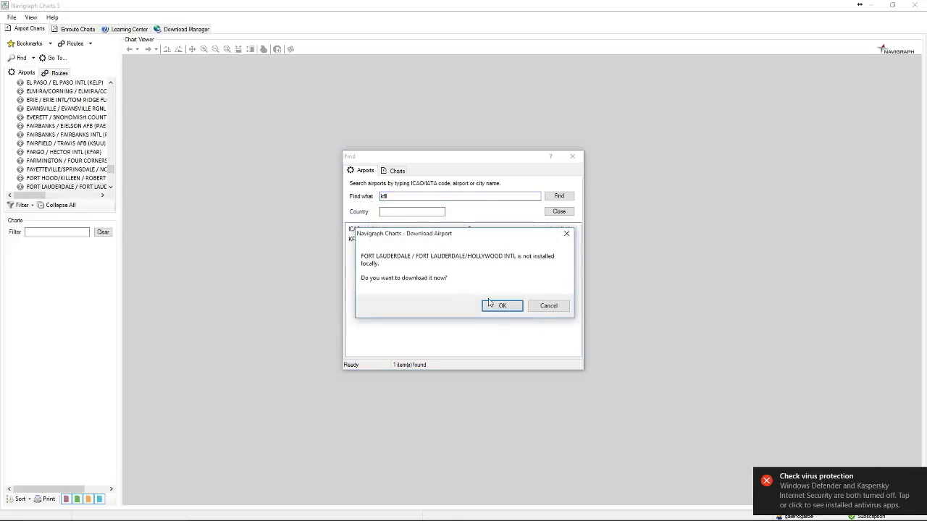
click(498, 305)
click(559, 212)
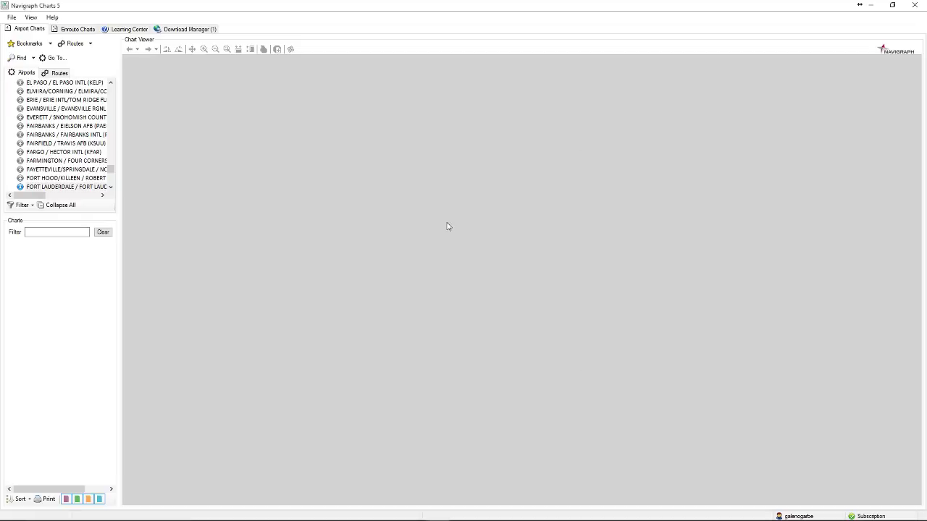
- Find the airport KATL, load its chart list, and check the download queue
click(18, 58)
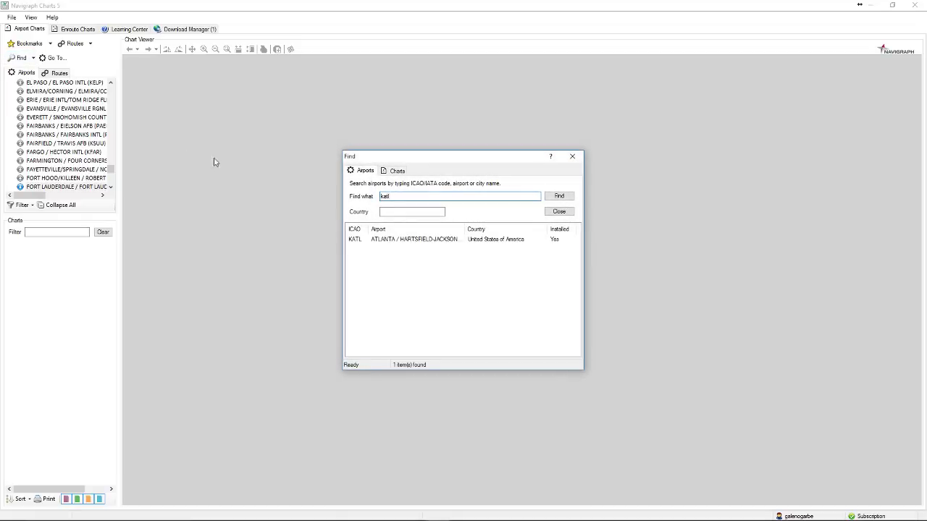
click(392, 239)
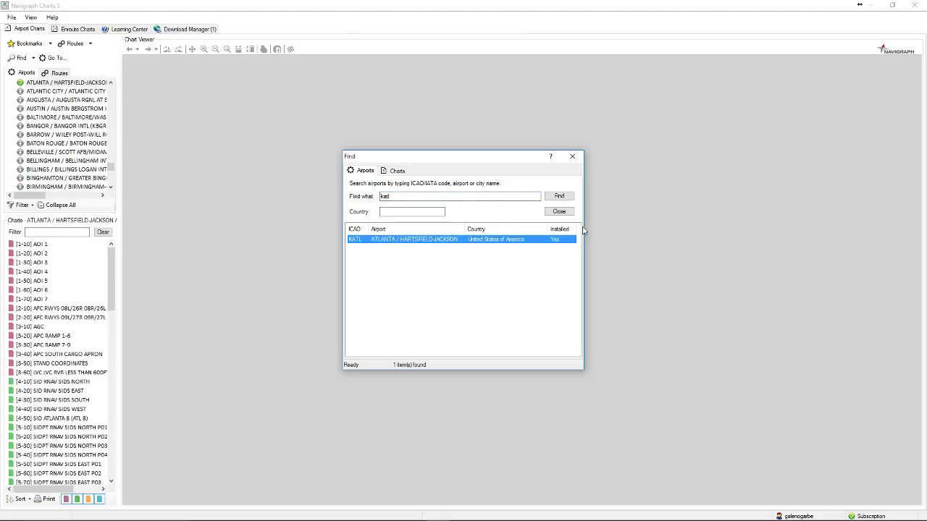
click(559, 213)
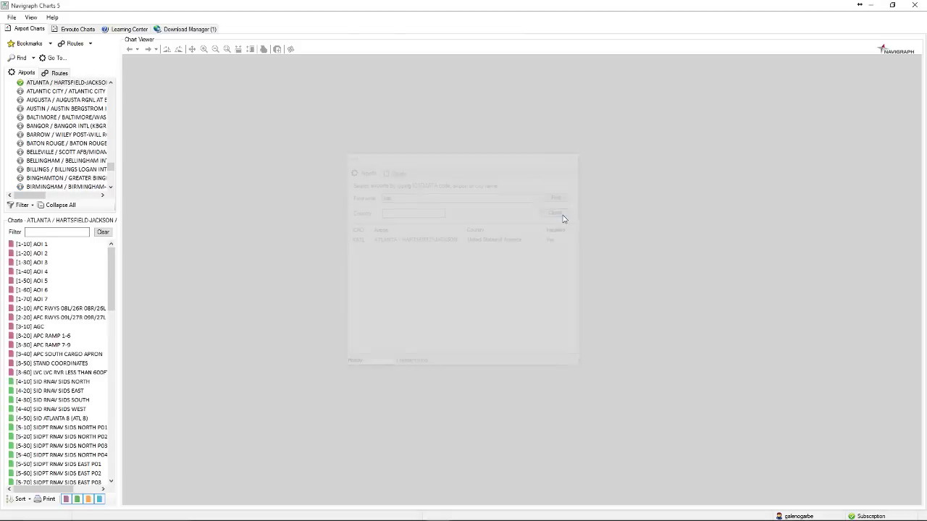
click(190, 31)
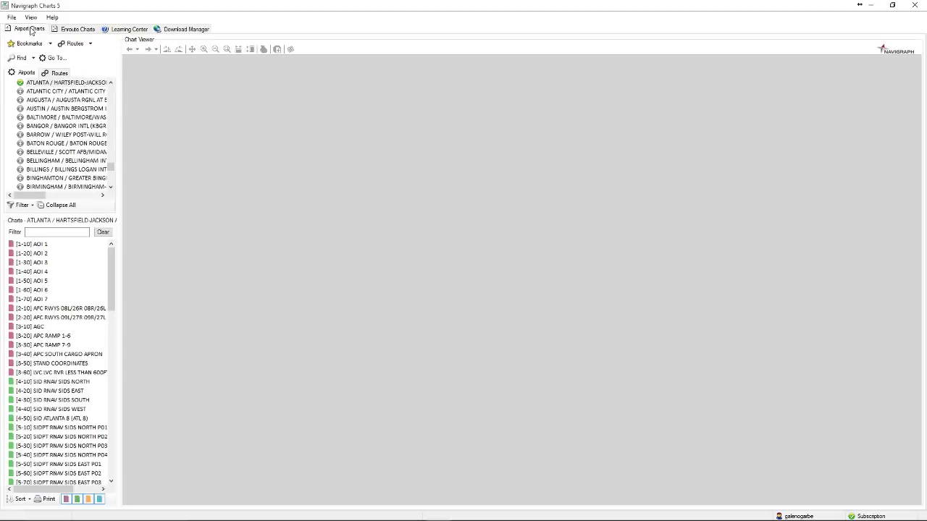
click(32, 29)
- Switch to Chrome and bring up the Best of No Copyright Sounds #6 video
mouse_move(463, 516)
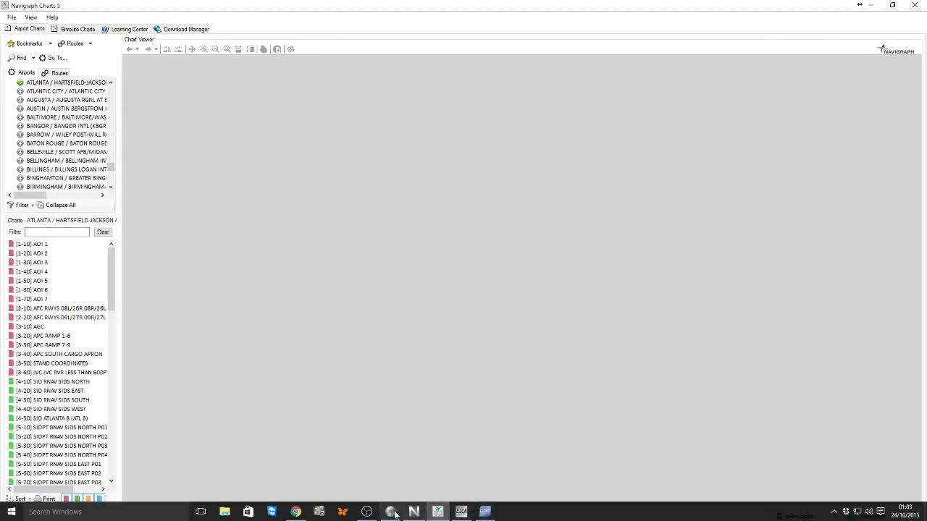
click(296, 513)
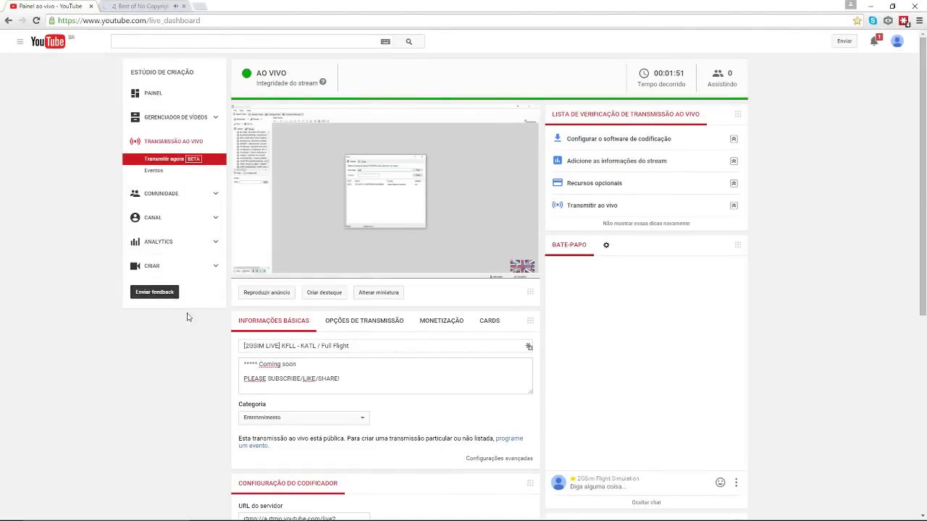
click(134, 6)
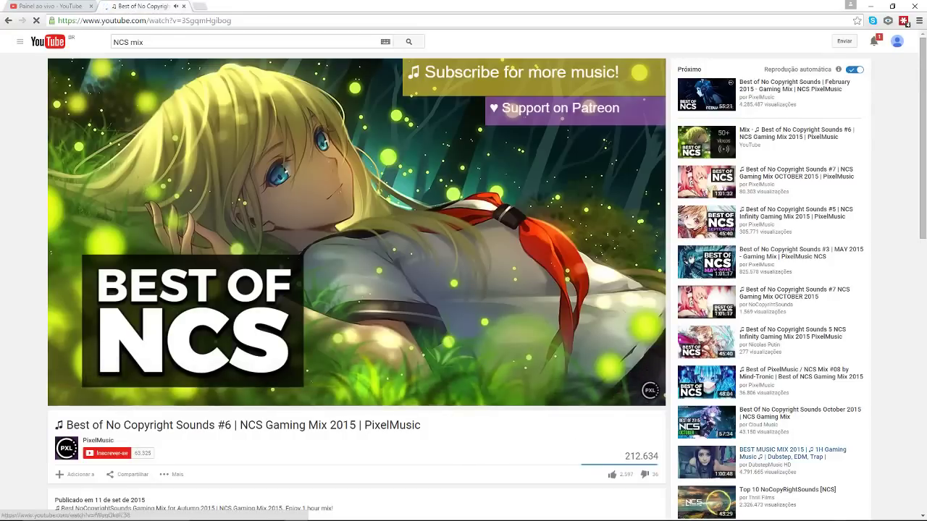
- Lower the volume of the Chrome music and of Prepar3D in the Windows volume mixer
mouse_move(799, 518)
right_click(870, 512)
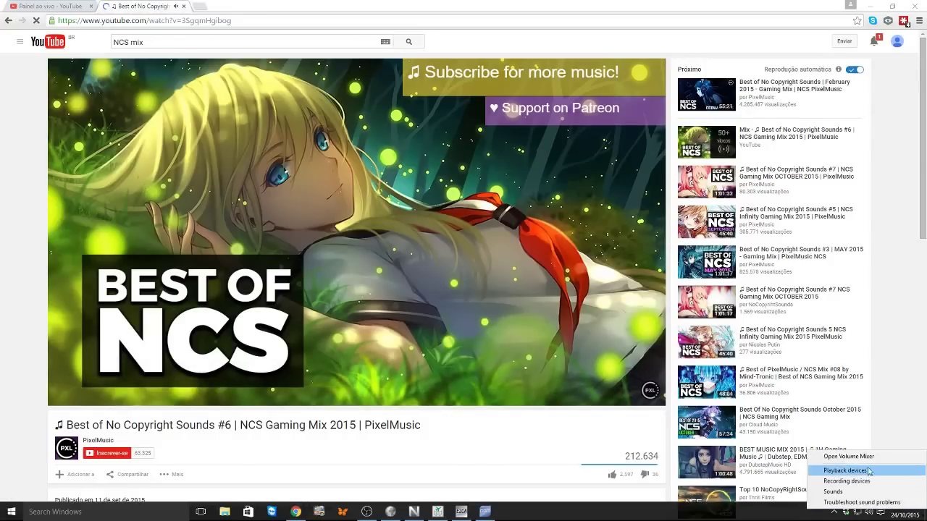
click(862, 457)
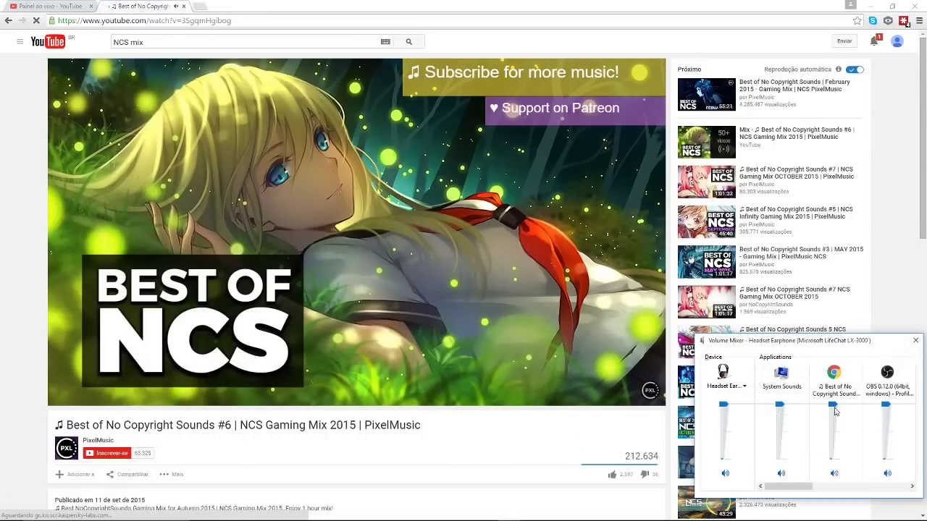
drag(834, 411, 833, 433)
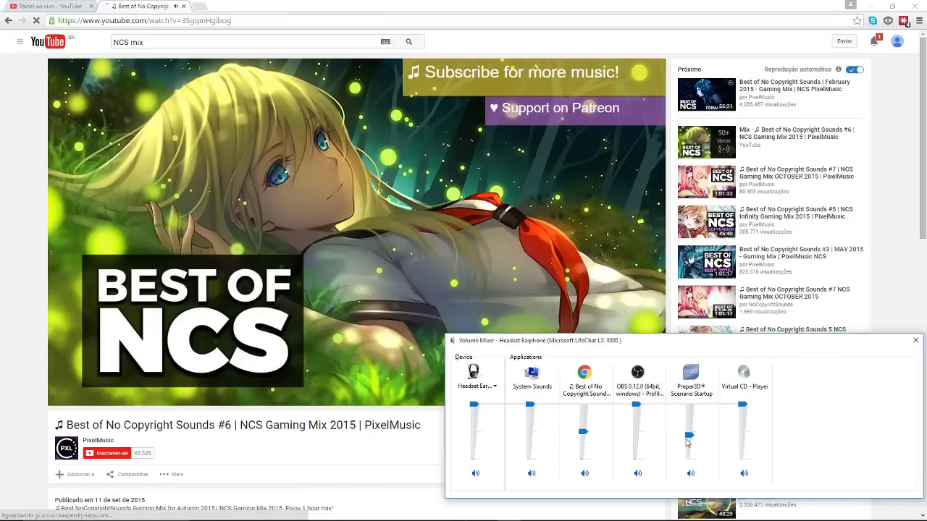
drag(687, 439, 692, 447)
click(915, 340)
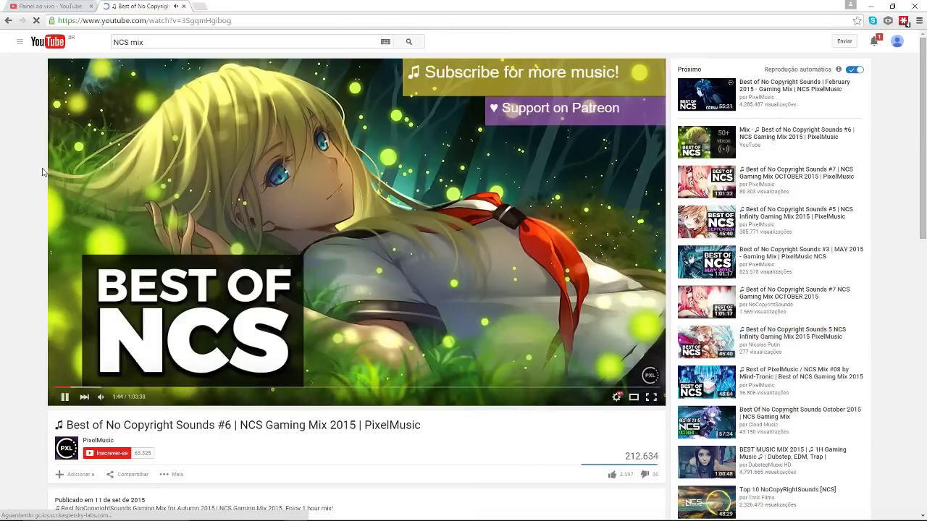
- Return to Navigraph Charts and widen the pane with the airport and chart lists so full names fit
key(ctrl+Tab)
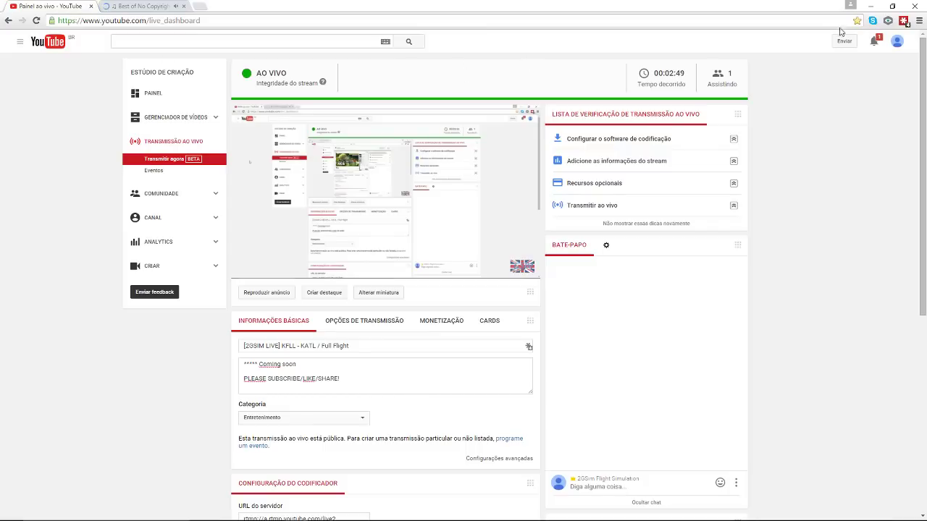
click(869, 7)
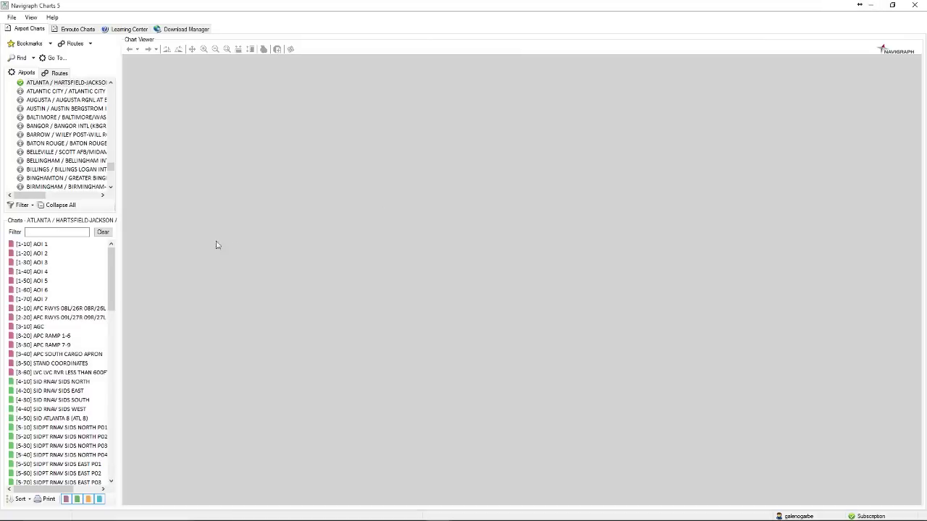
drag(120, 234, 198, 265)
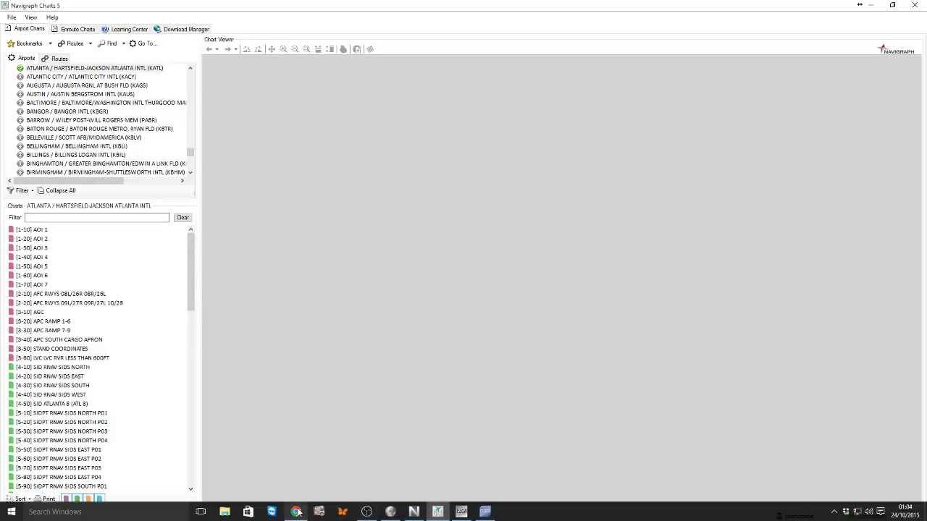
click(295, 512)
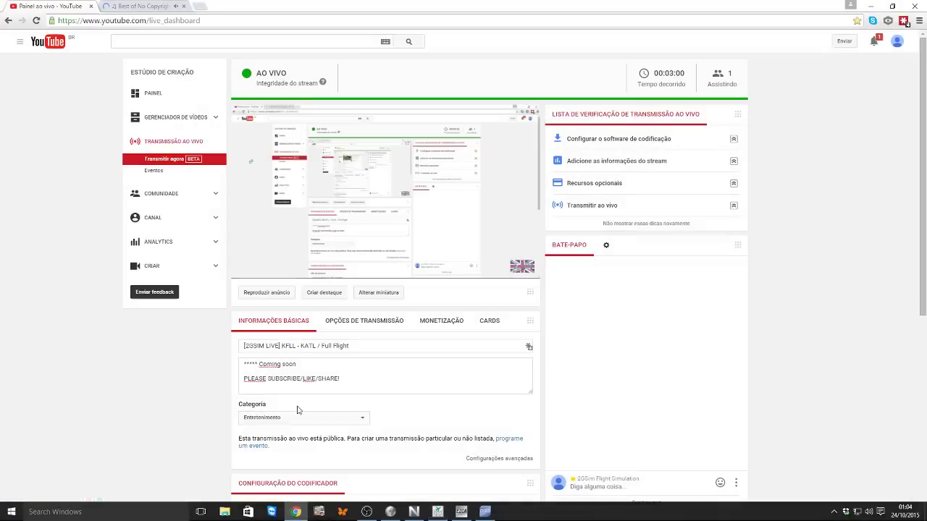
click(200, 6)
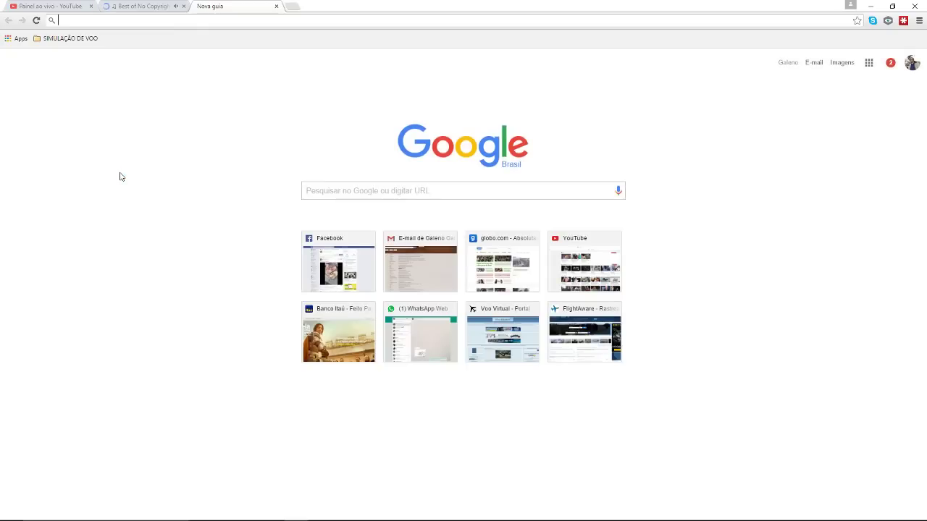
text(www.)
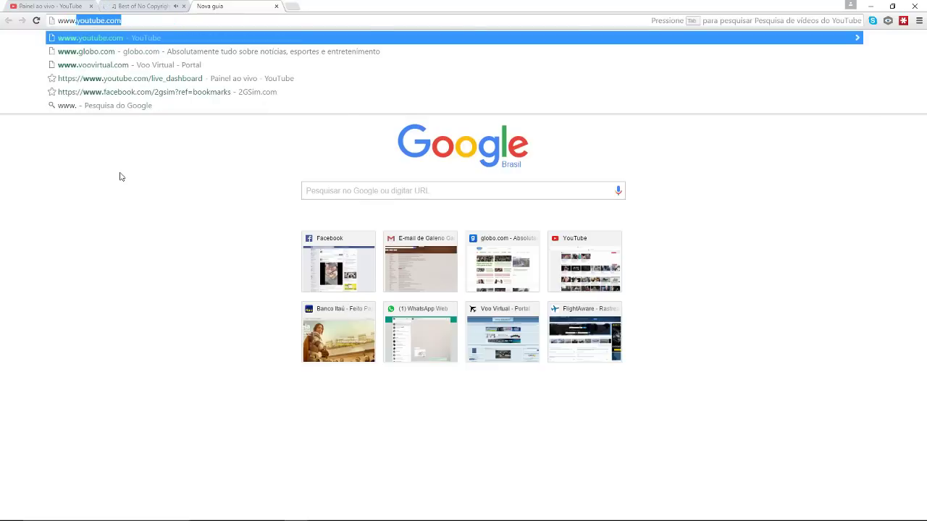
text(aviation)
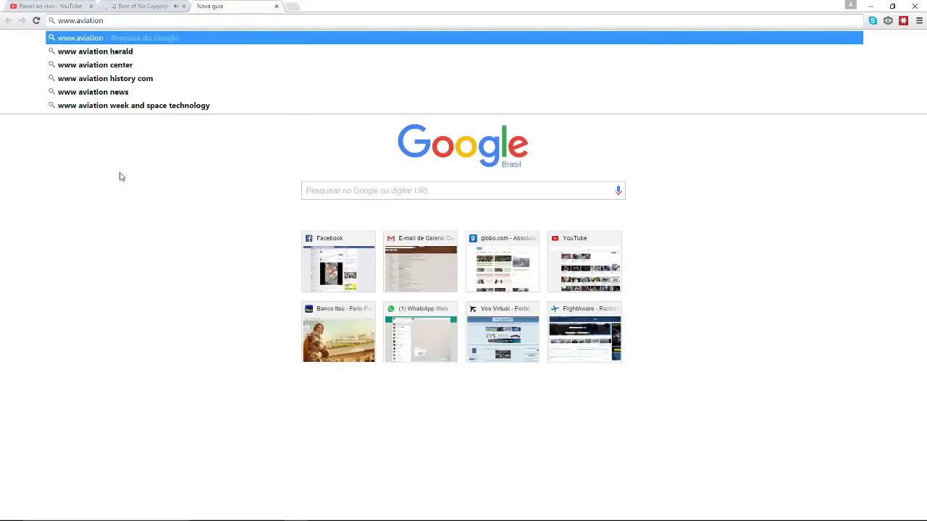
text(wea)
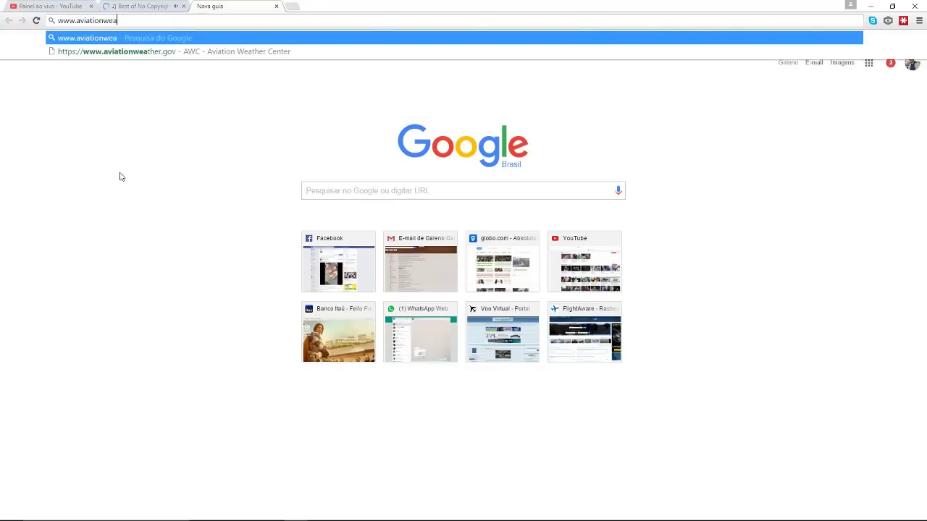
text(ther)
key(Return)
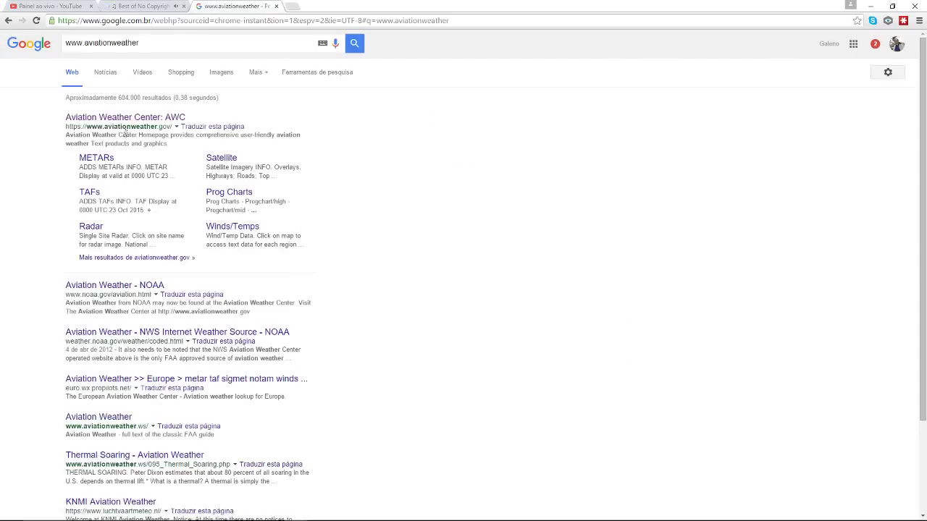
click(119, 119)
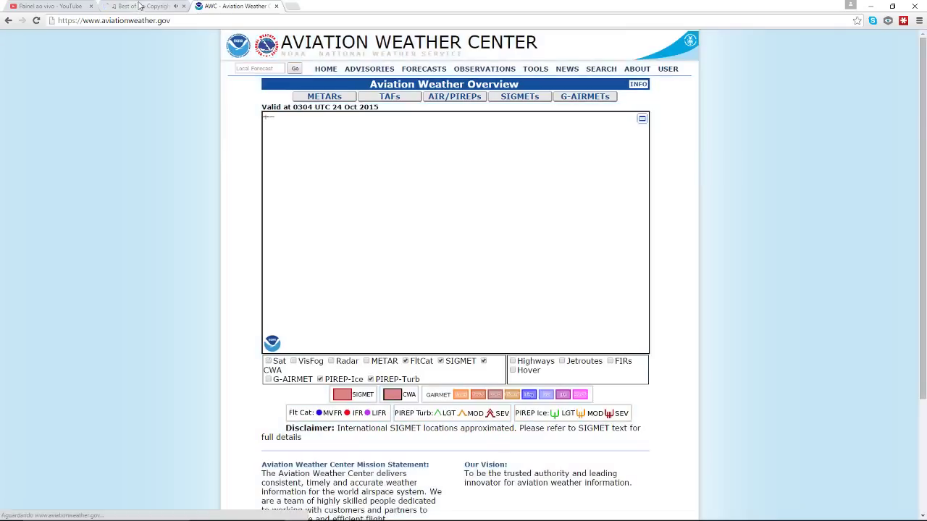
- Check the playback of the music video and return to the Aviation Weather Center page
click(141, 6)
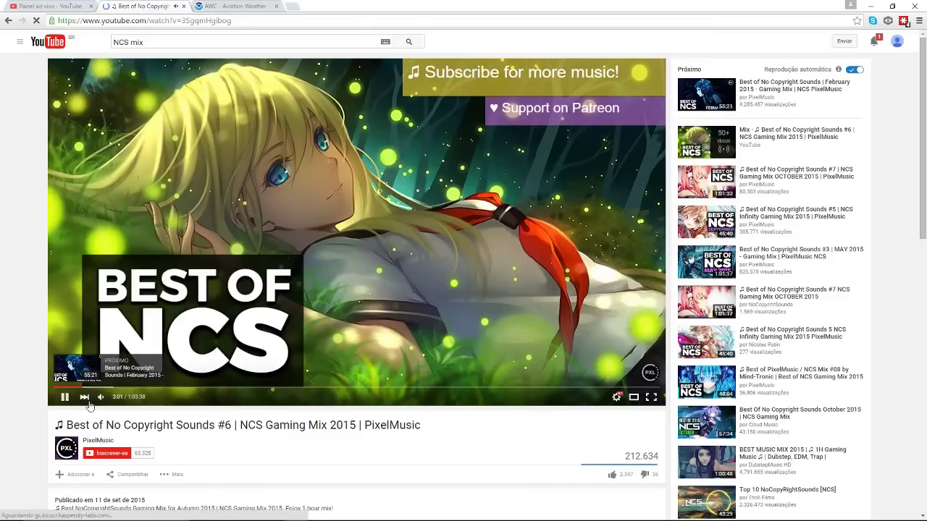
mouse_move(106, 403)
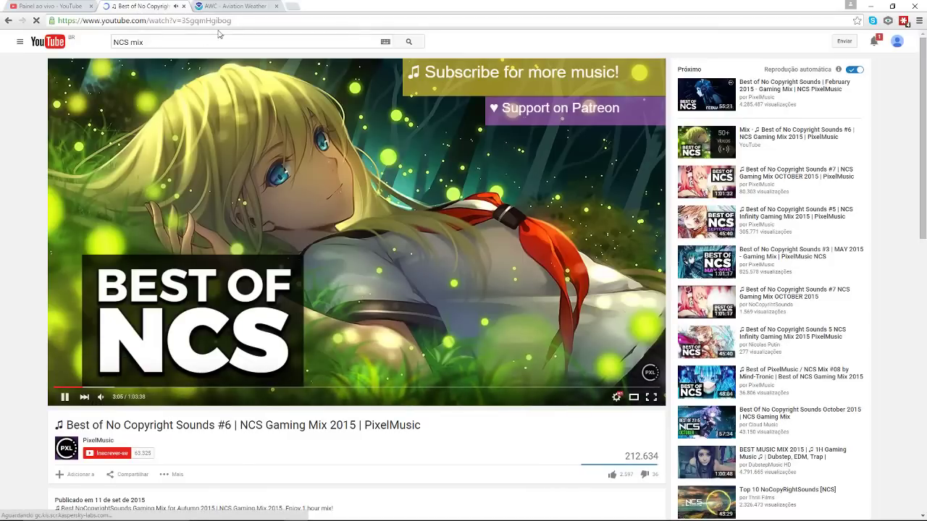
click(233, 6)
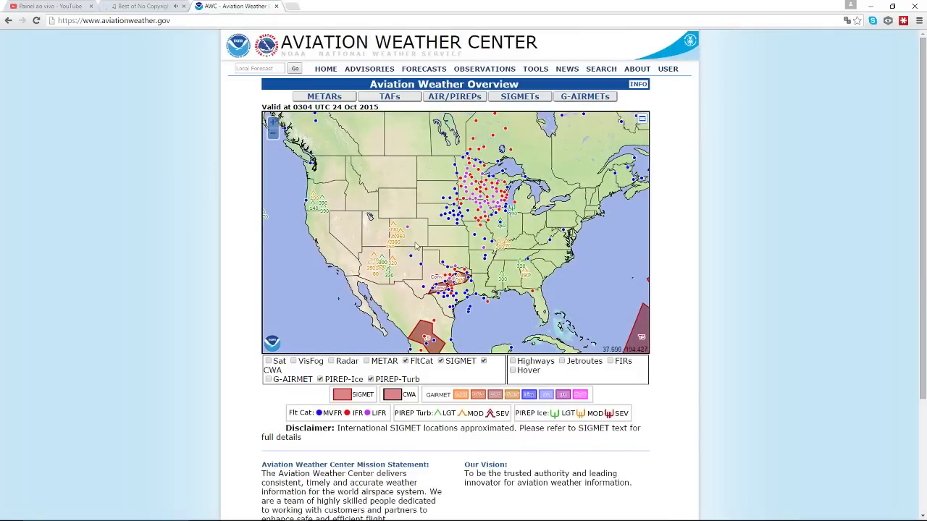
- Examine the flight categories and SIGMET areas over the United States and Mexico on the Aviation Weather Overview map
drag(416, 247, 409, 202)
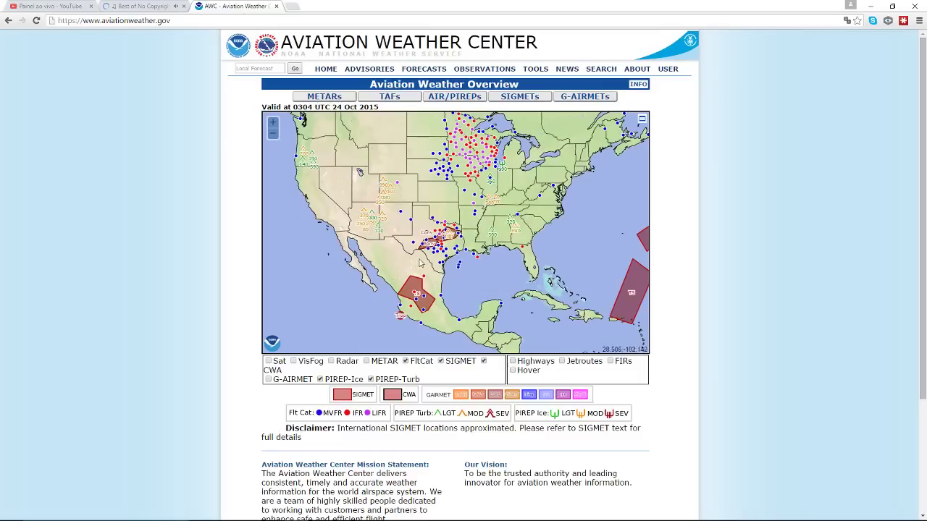
scroll(420, 262, up, 1)
drag(402, 270, 385, 214)
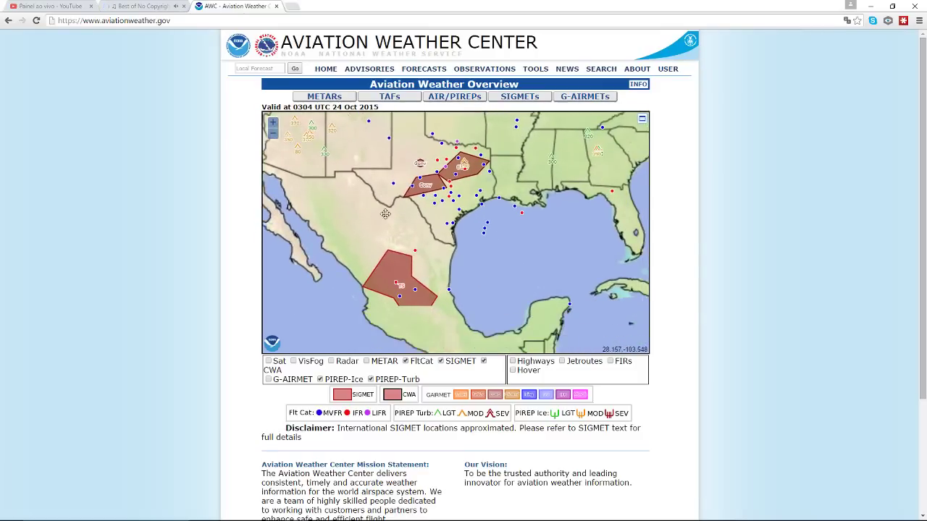
scroll(388, 224, down, 2)
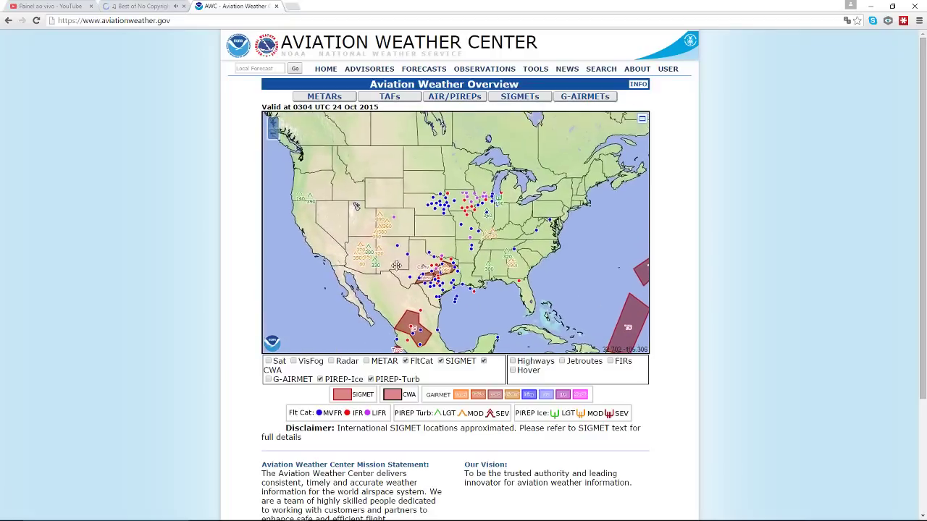
drag(396, 265, 385, 248)
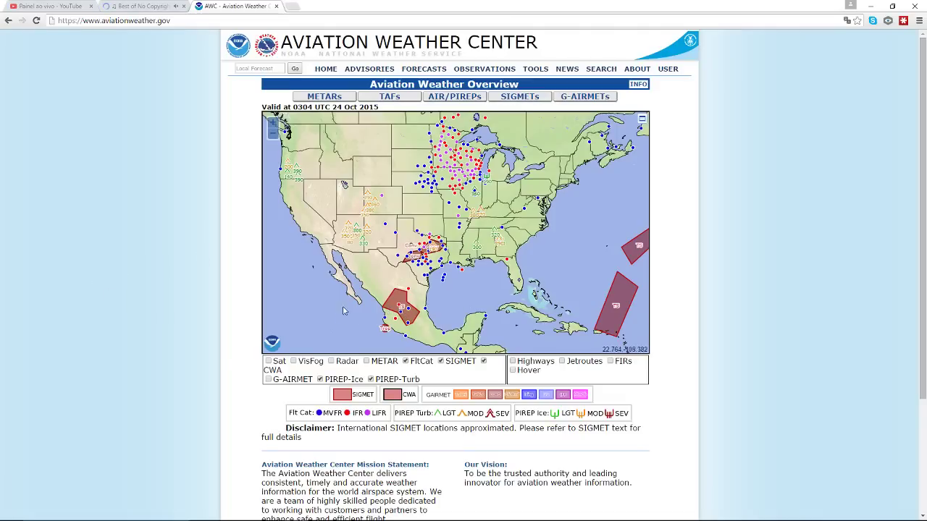
- Examine the SIGMET area over central Mexico and the conditions around it on the overview map
drag(332, 304, 403, 255)
scroll(404, 255, up, 1)
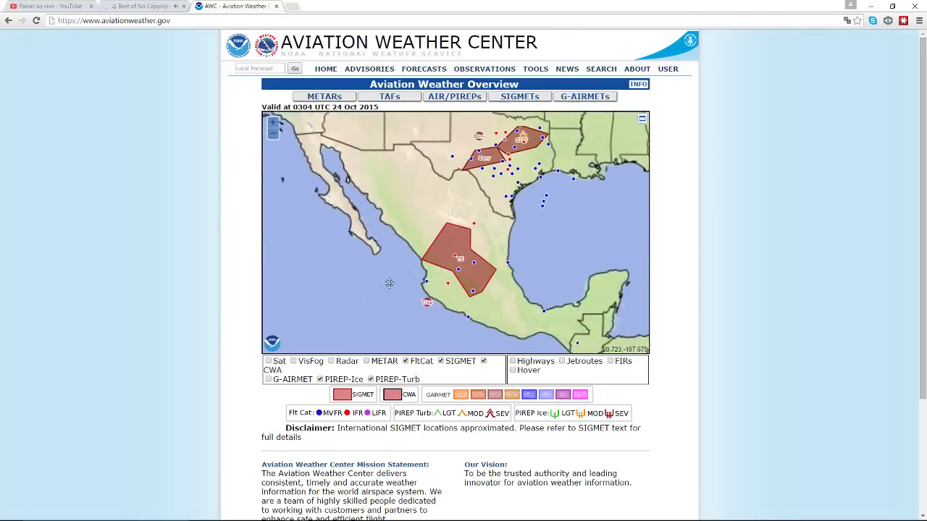
scroll(384, 287, up, 1)
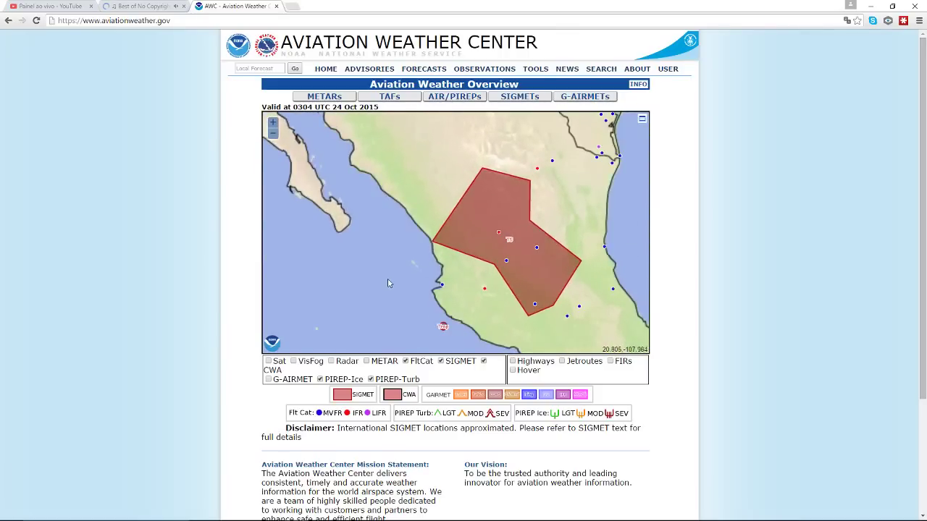
scroll(420, 277, down, 1)
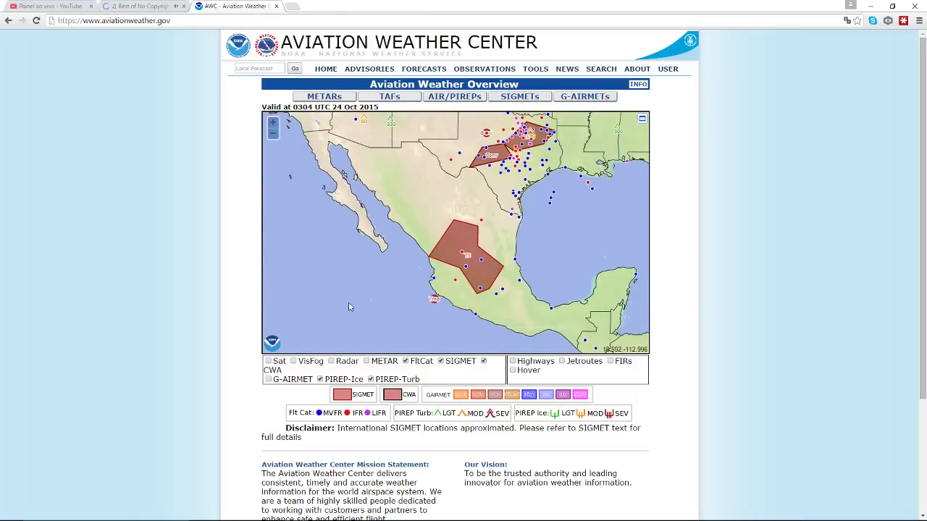
drag(348, 326, 352, 300)
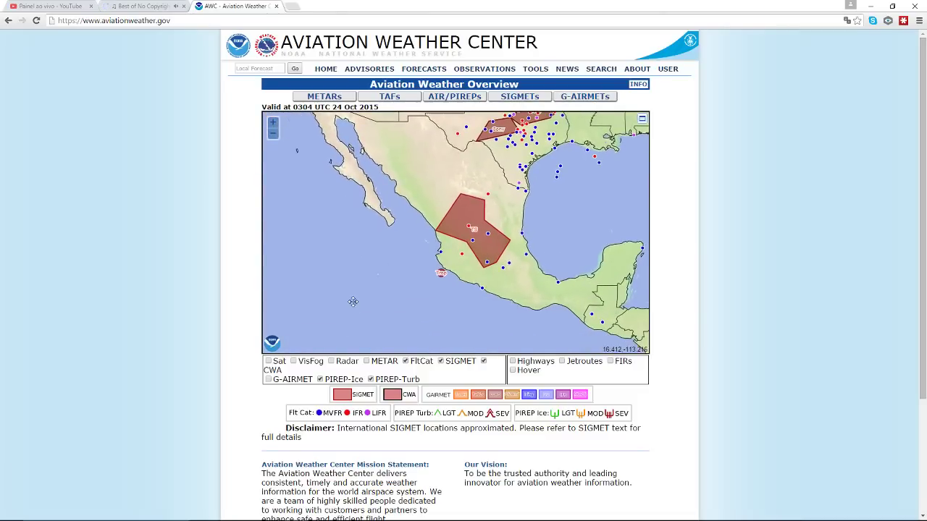
scroll(347, 311, down, 1)
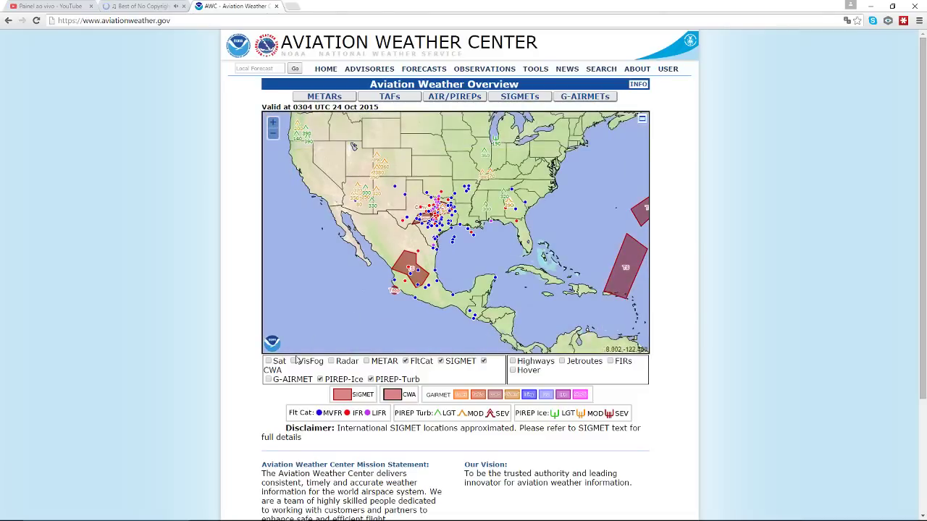
- Show the satellite layer on the map and examine cloud cover over the central United States, Great Lakes and Northeast
click(267, 361)
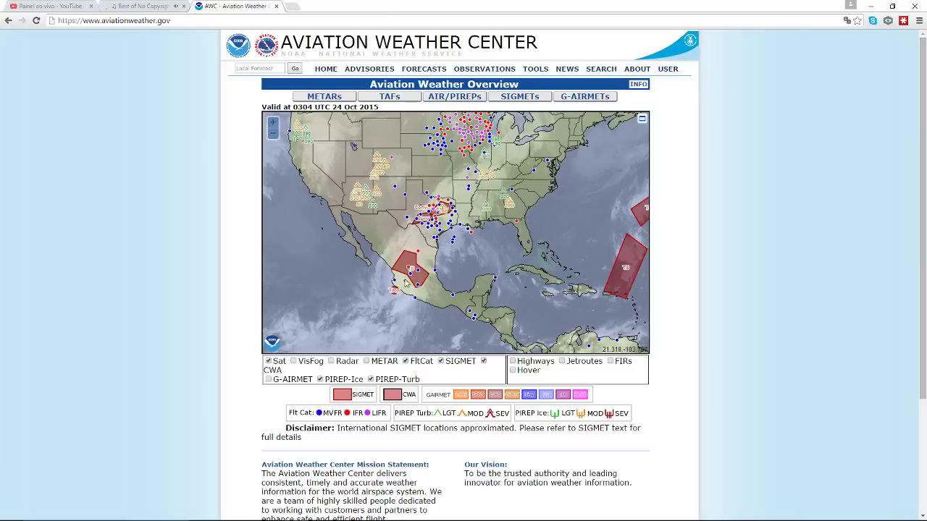
drag(480, 243, 384, 304)
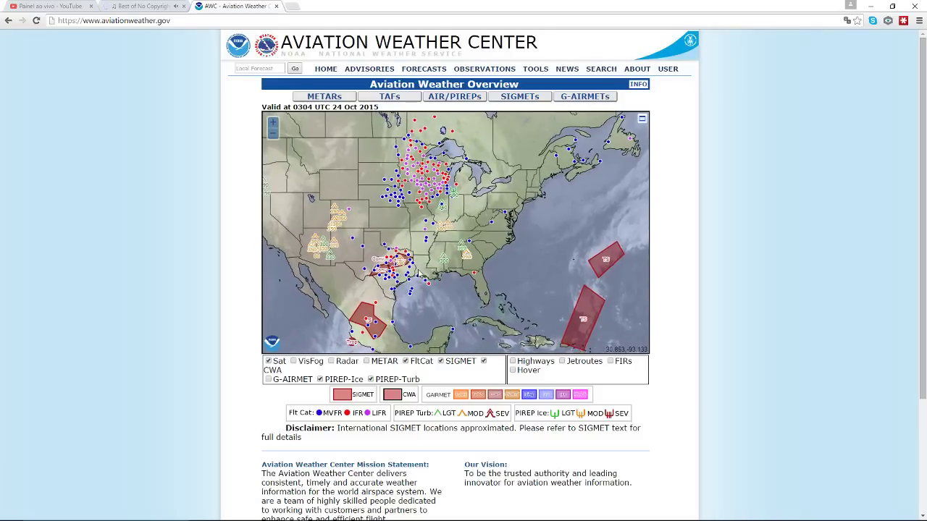
scroll(418, 274, up, 1)
drag(425, 272, 397, 340)
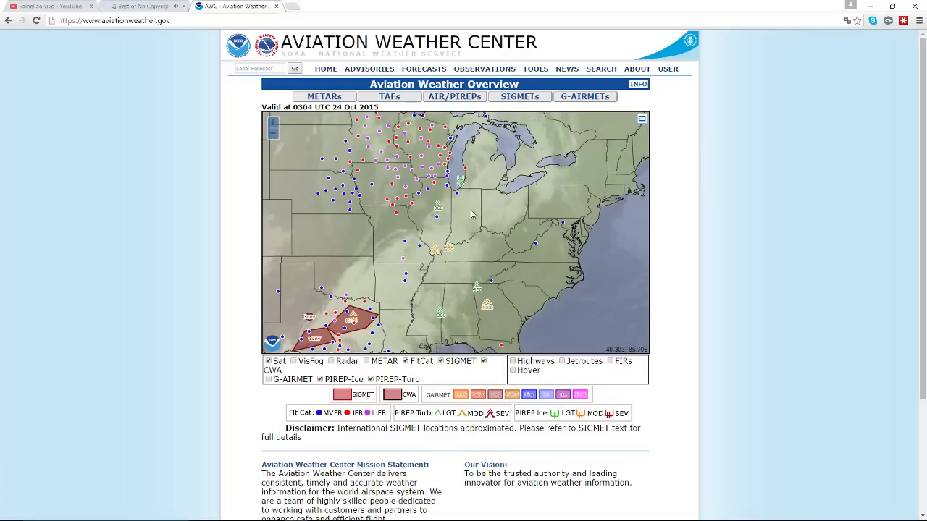
drag(473, 201, 397, 253)
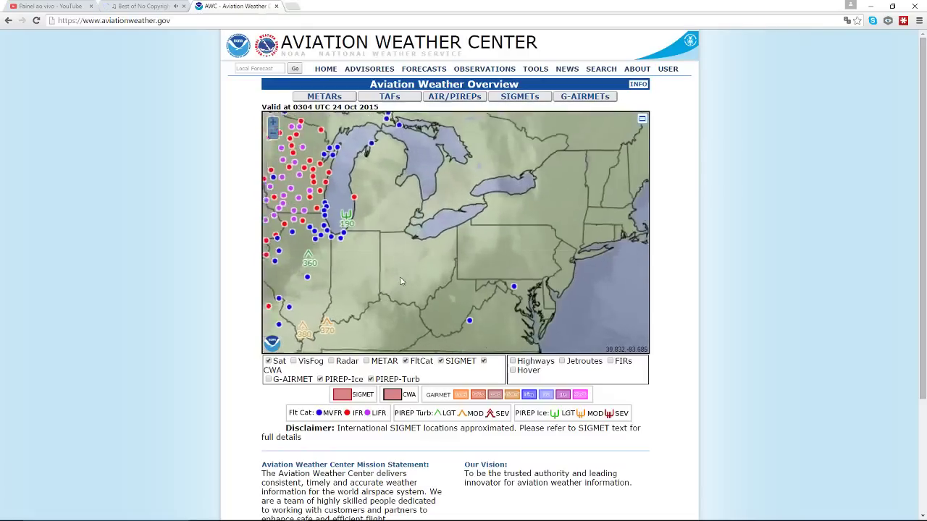
scroll(394, 283, down, 2)
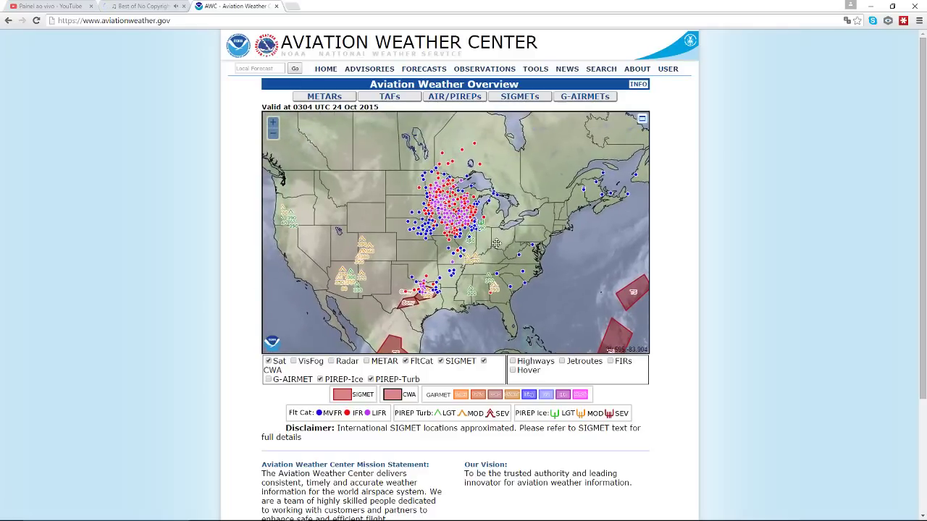
- Examine satellite clouds and flight categories over Georgia, Florida and the southeastern coast
drag(501, 297, 464, 252)
scroll(479, 304, up, 2)
scroll(452, 256, up, 1)
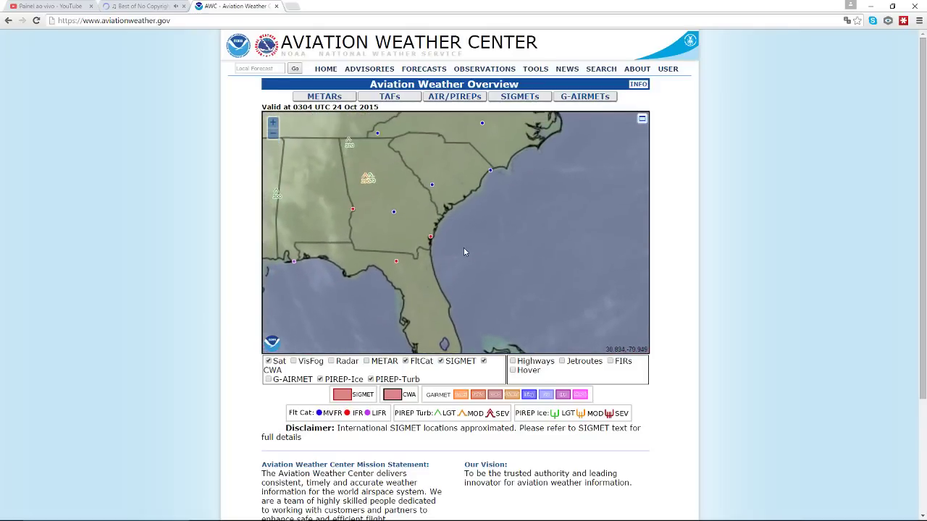
scroll(465, 252, down, 1)
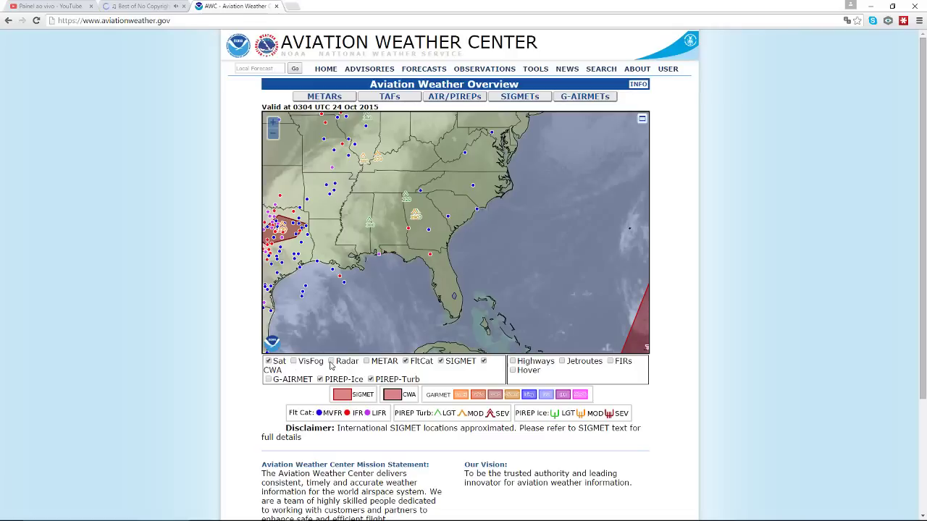
- Replace the satellite layer with the radar layer and examine precipitation from Texas to the Great Lakes
click(268, 361)
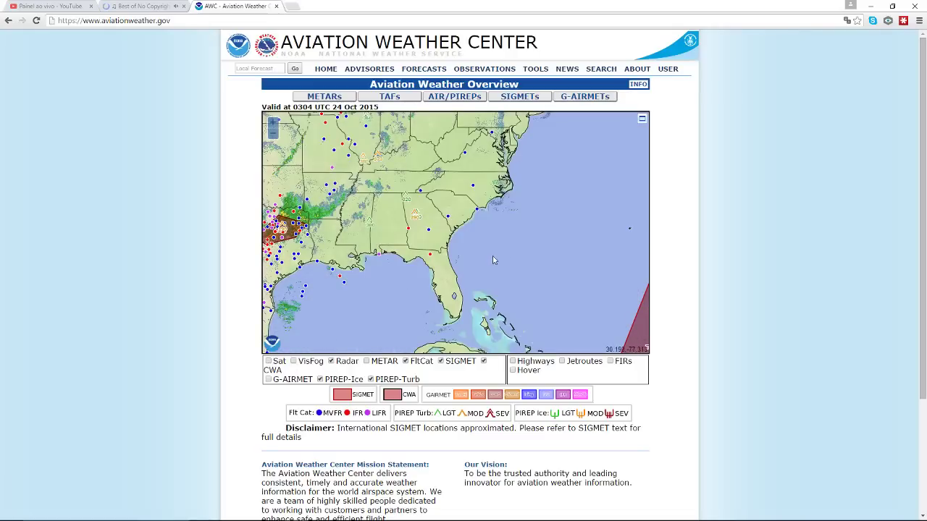
drag(492, 255, 570, 248)
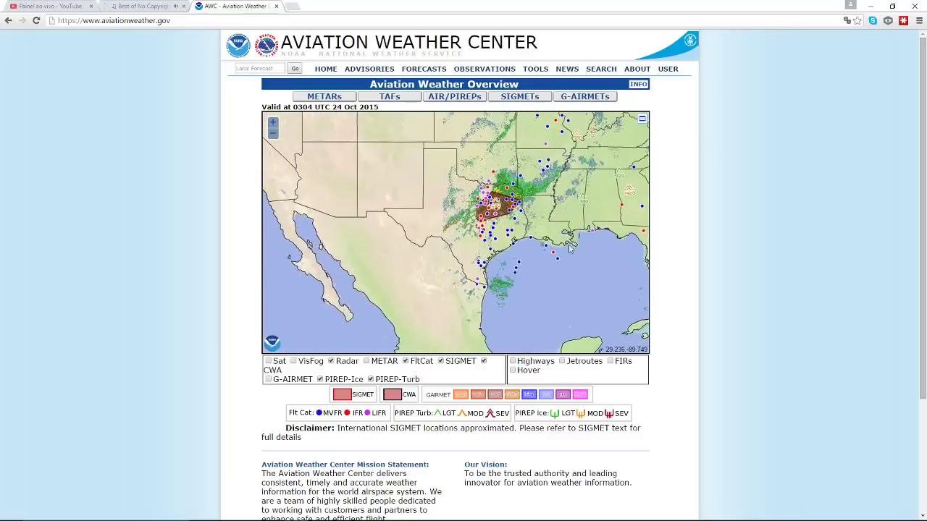
drag(559, 286, 416, 380)
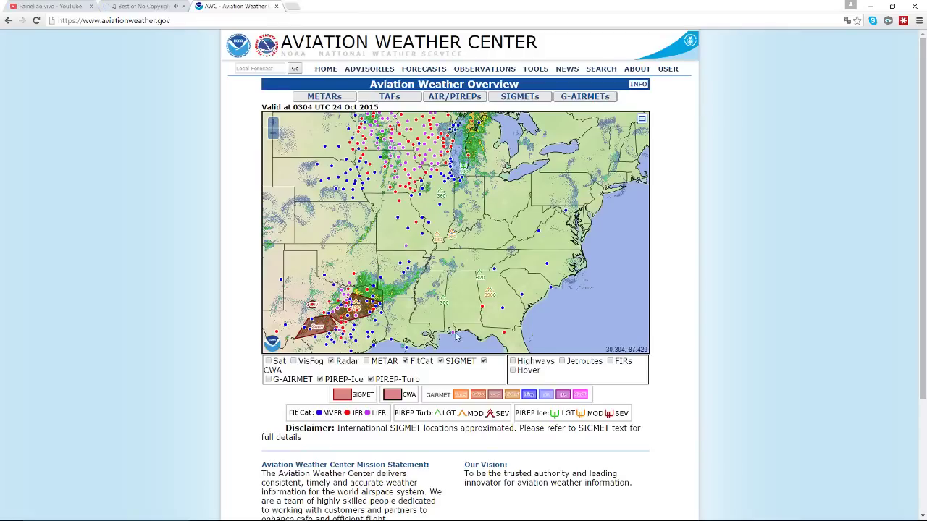
- Examine radar and flight categories between Florida and Georgia, including the METAR of the KEZM station in central Georgia
scroll(467, 305, up, 1)
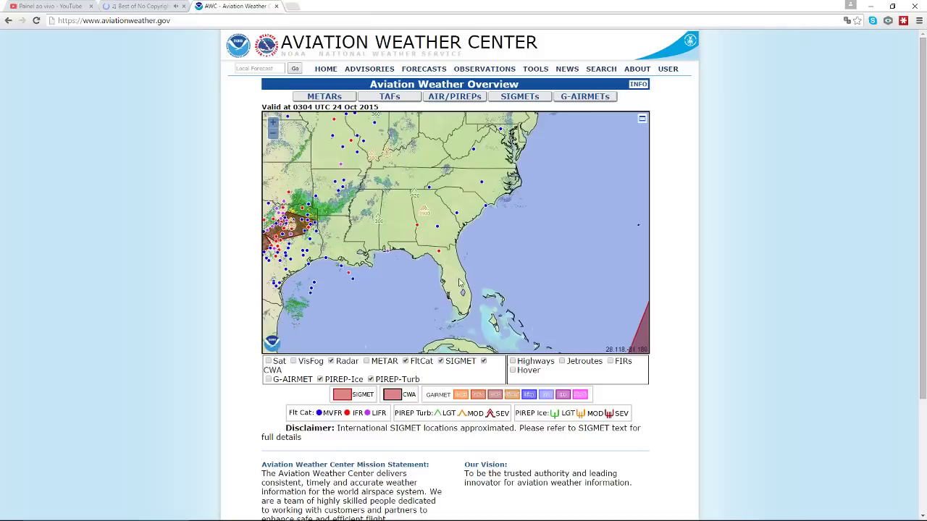
scroll(462, 283, up, 1)
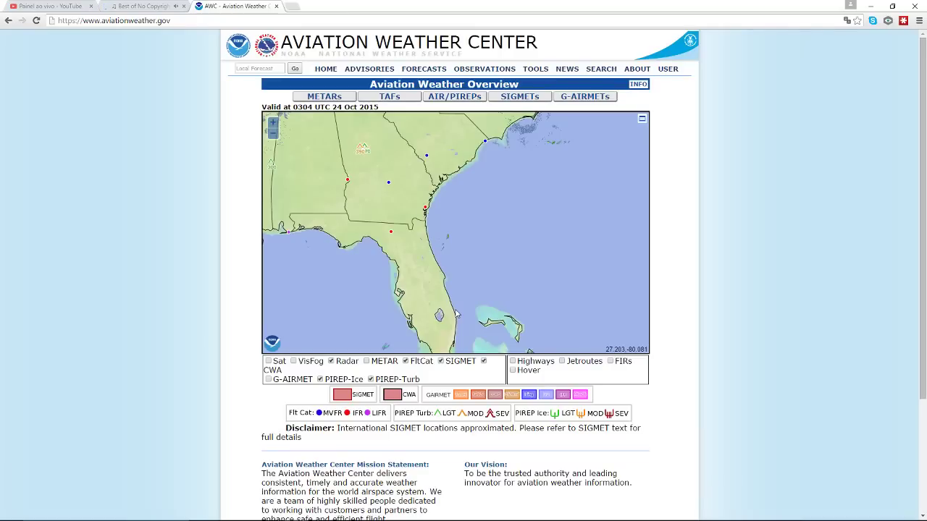
drag(387, 185, 403, 211)
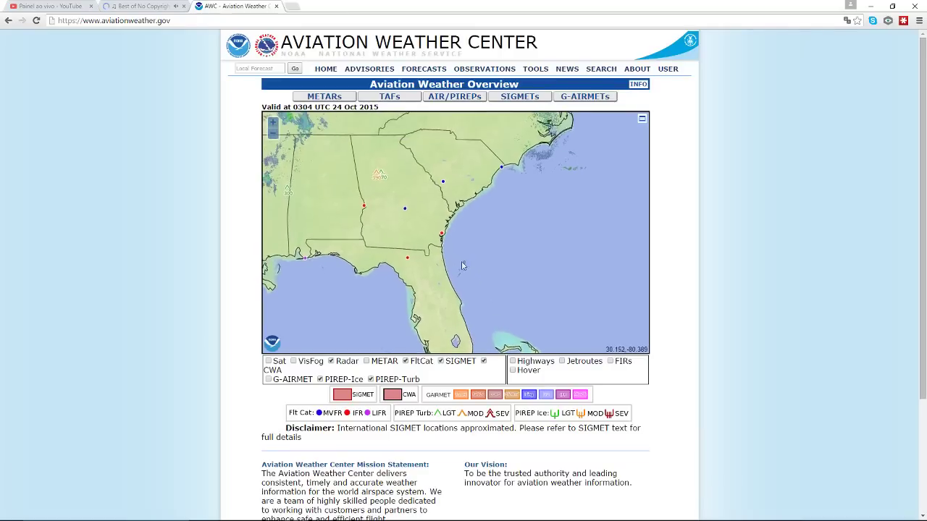
click(404, 211)
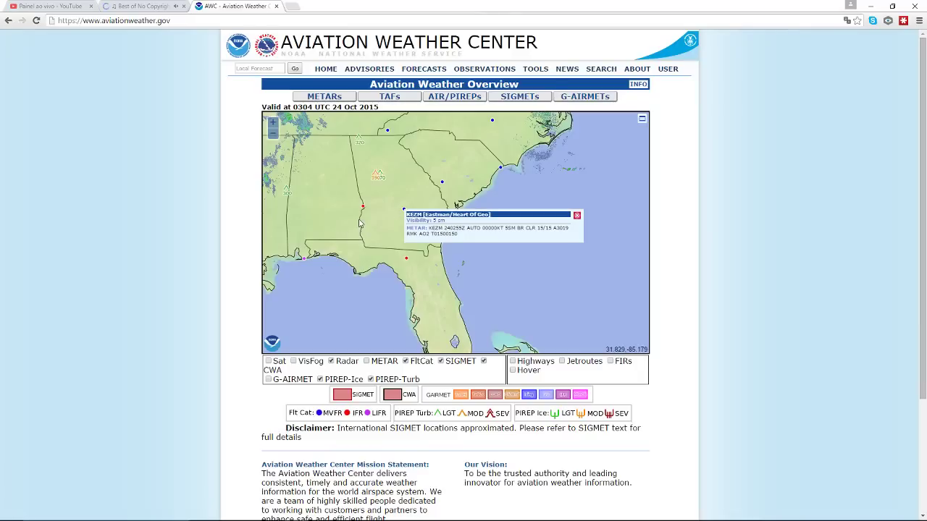
drag(402, 185, 420, 269)
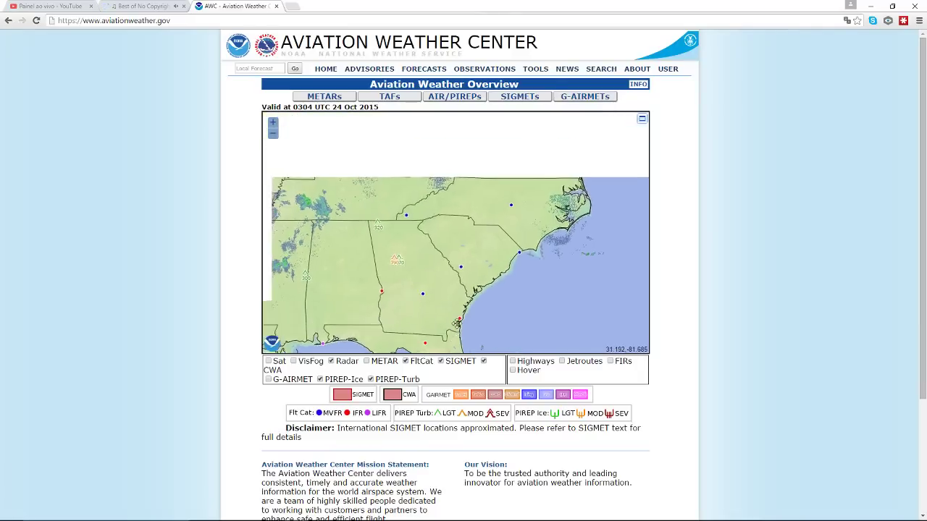
scroll(426, 267, down, 1)
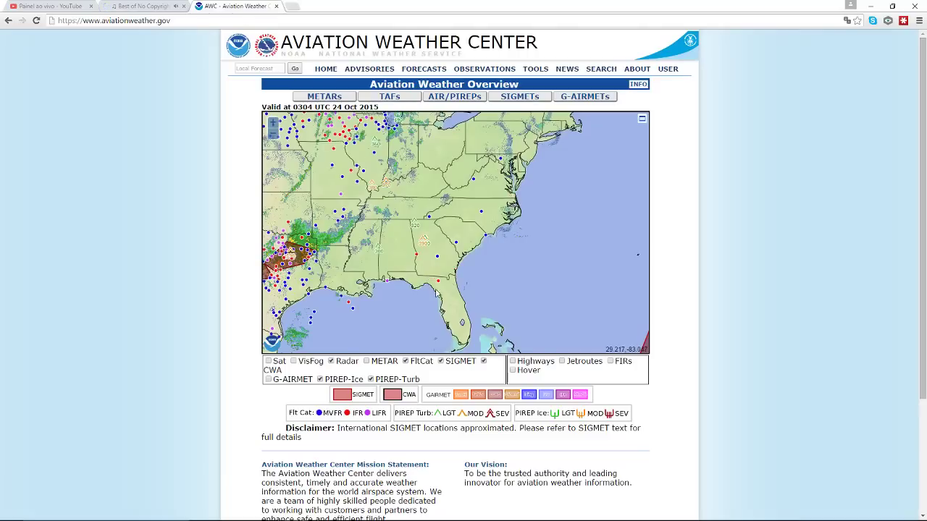
drag(437, 293, 434, 264)
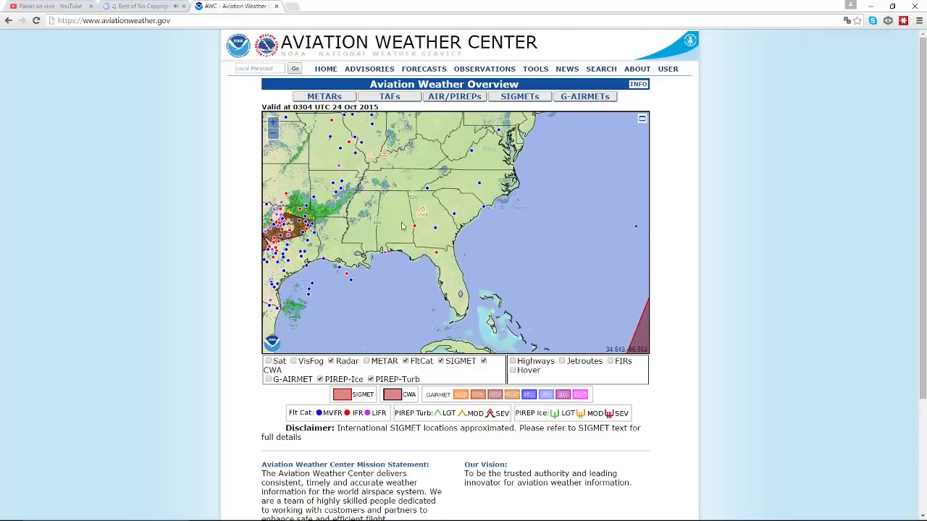
click(366, 362)
mouse_move(480, 73)
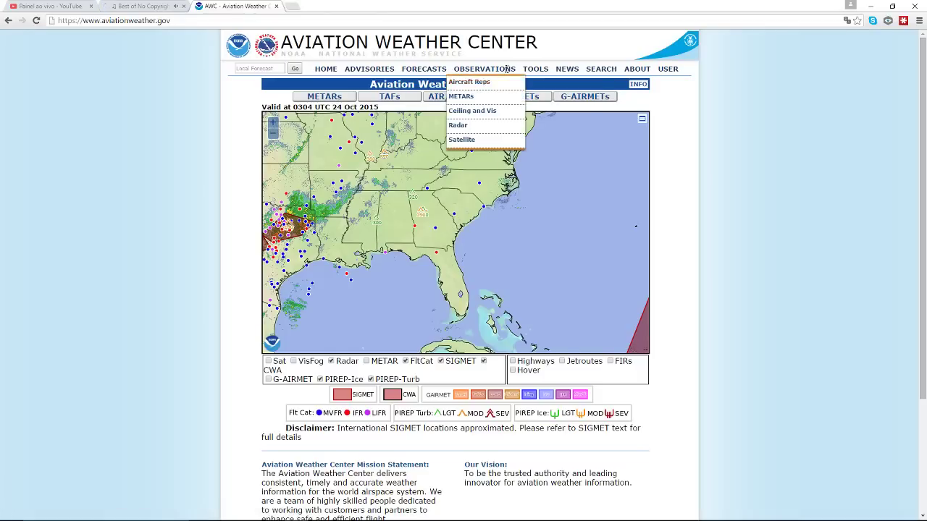
mouse_move(535, 71)
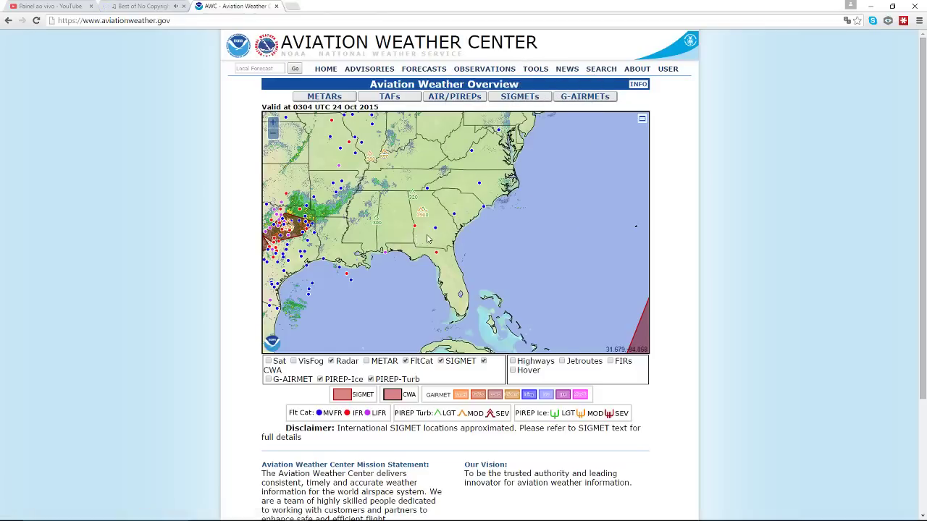
drag(422, 227, 417, 252)
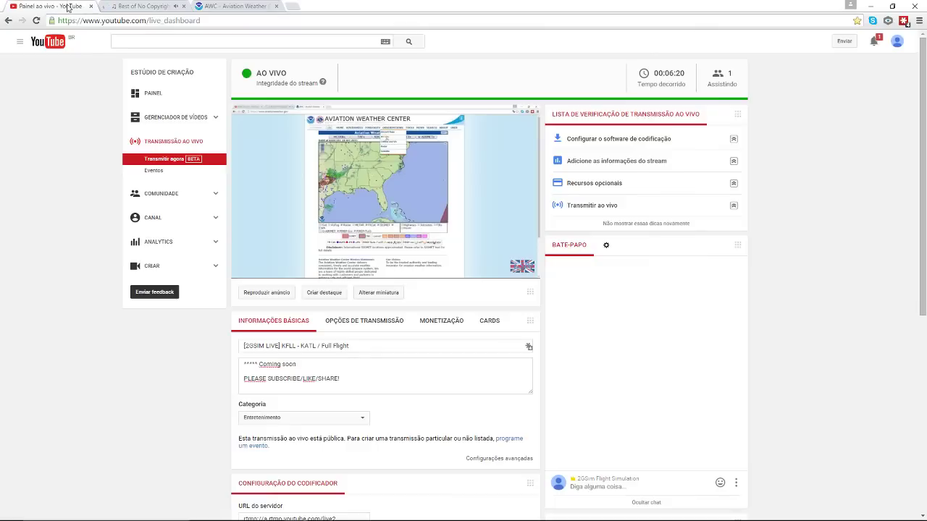
- Check the live stream on the YouTube dashboard and bring up the flight planning program with its schedule and world map
click(69, 6)
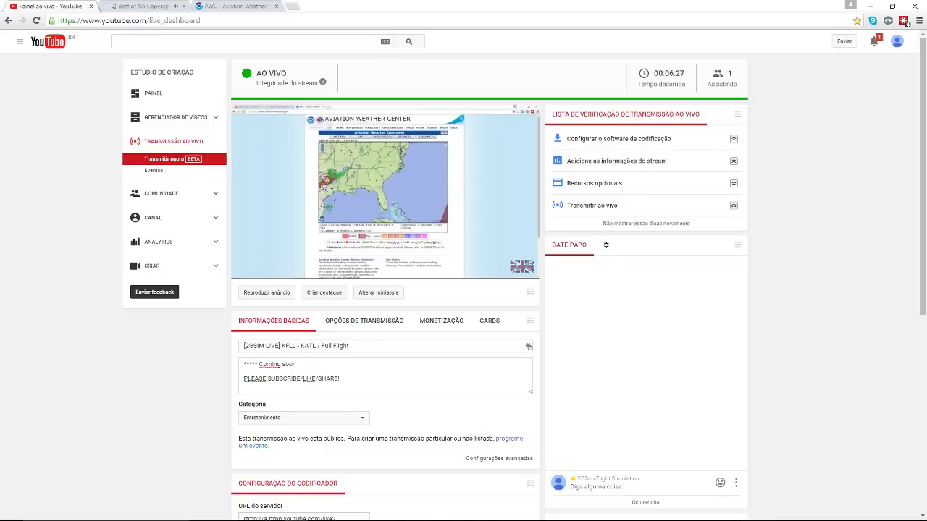
mouse_move(279, 516)
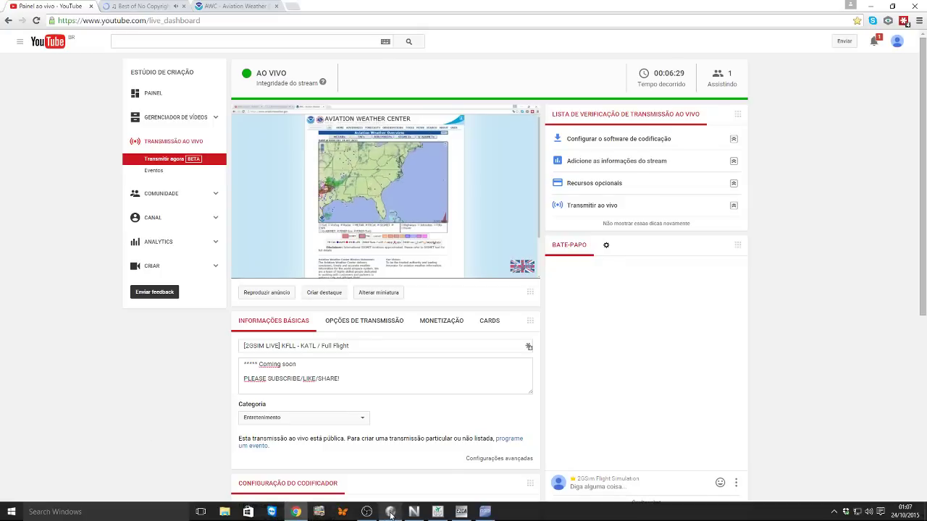
click(369, 464)
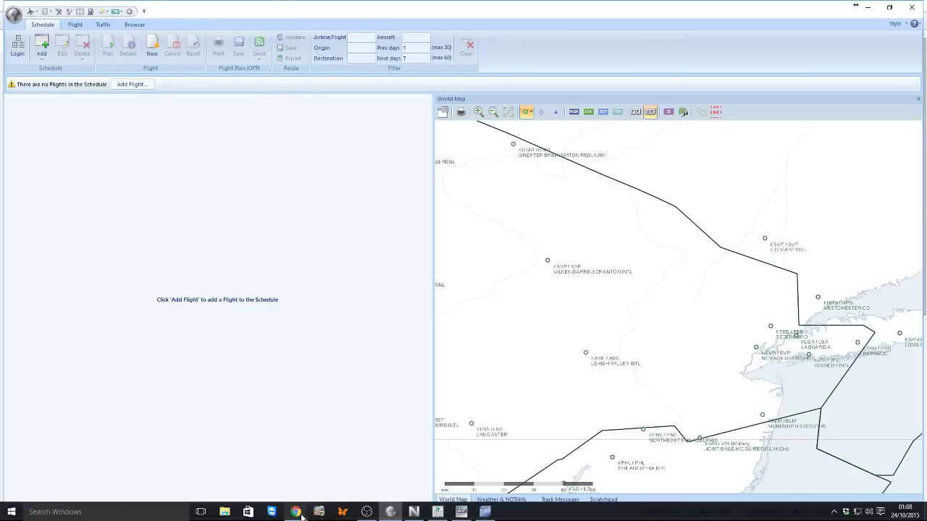
- Return to Chrome and open flightaware.com in a new tab
click(308, 513)
click(291, 8)
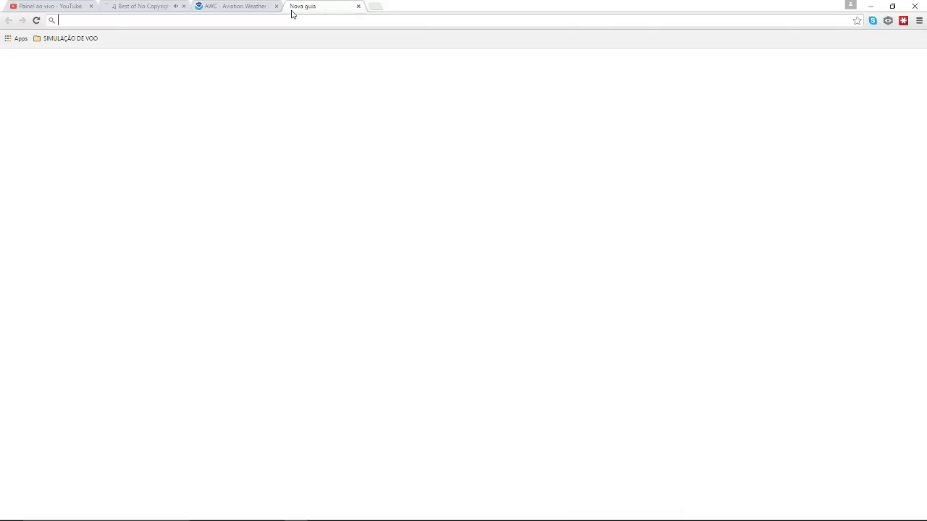
text(flightaware.com)
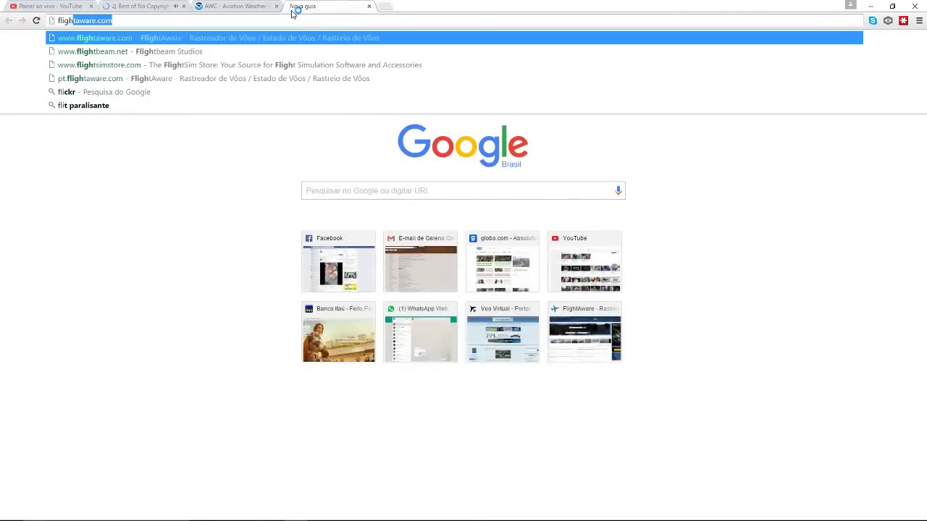
key(Return)
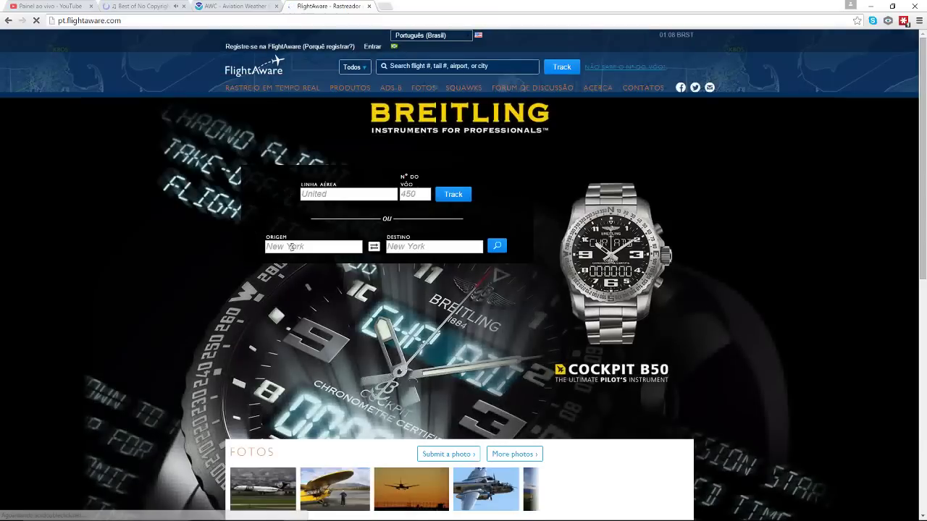
- Search FlightAware for flights with origin KFLL and destination KATL
click(291, 246)
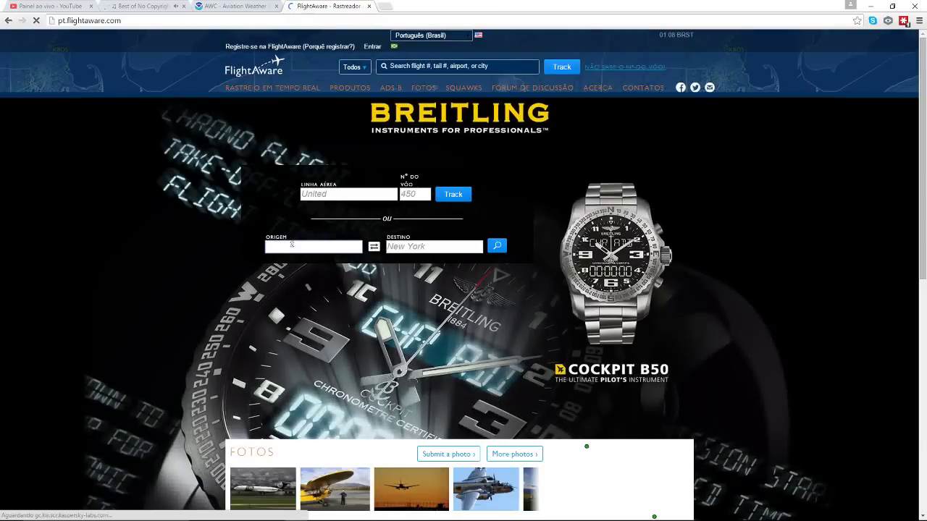
text(KFLL)
key(Tab)
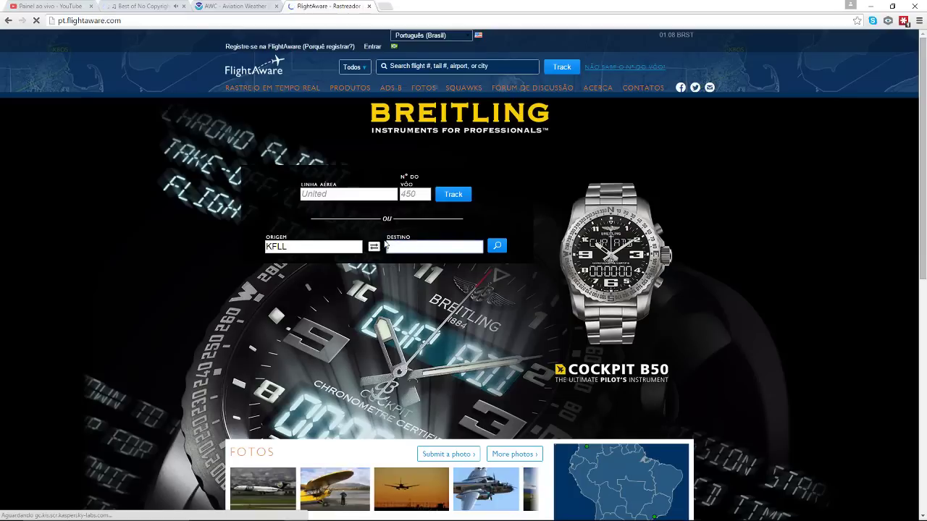
text(KATL)
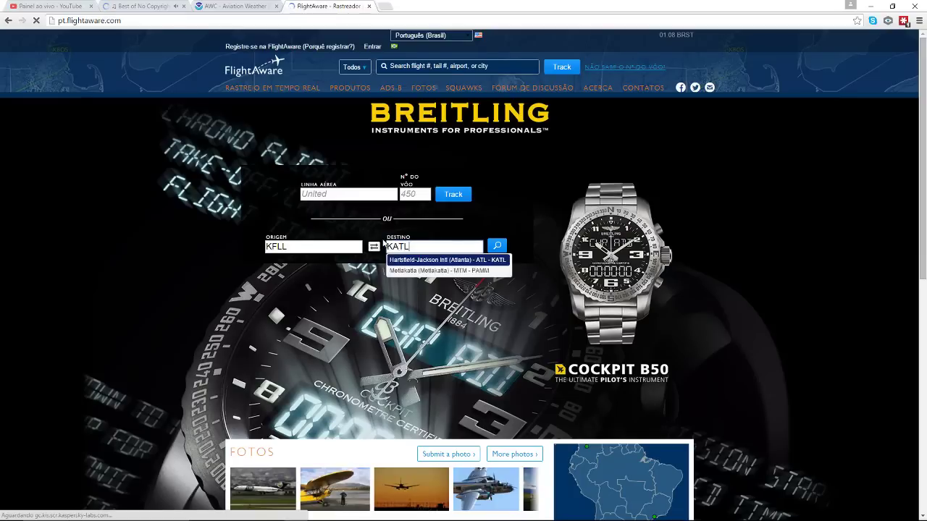
click(496, 248)
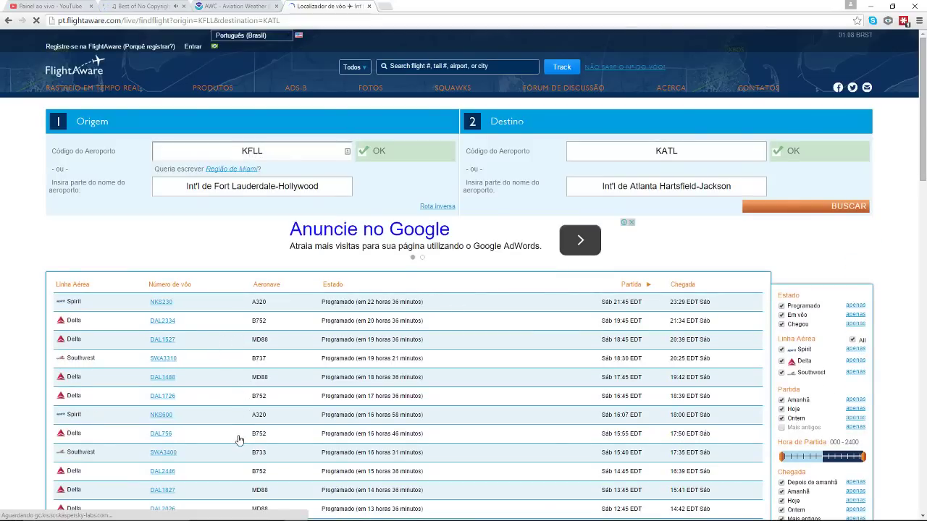
- Look through the KFLL to KATL flight results and open the details of Southwest flight SWA3310
scroll(239, 439, down, 2)
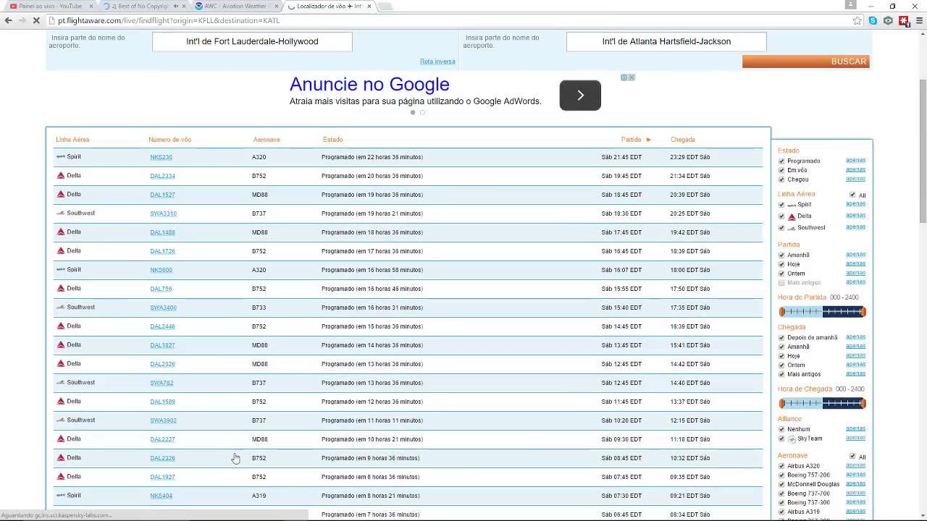
scroll(236, 458, down, 1)
scroll(240, 454, down, 1)
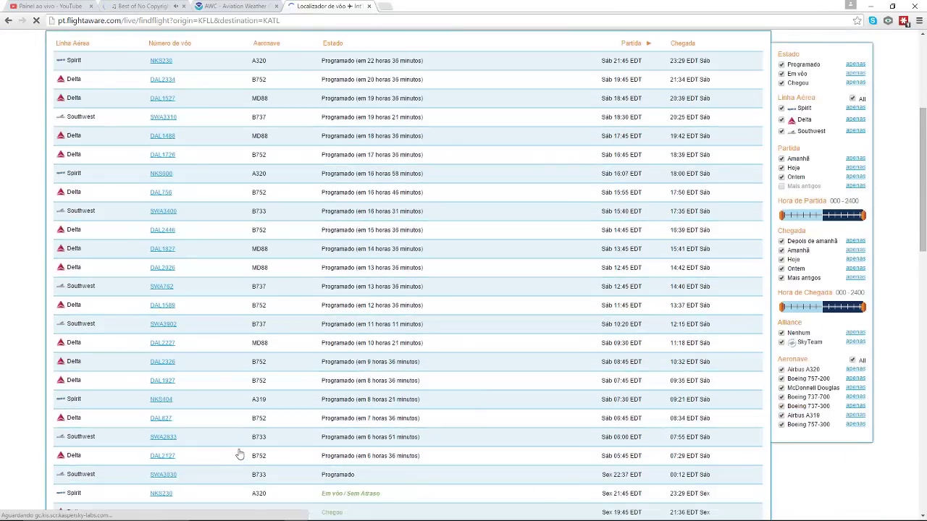
scroll(240, 454, down, 5)
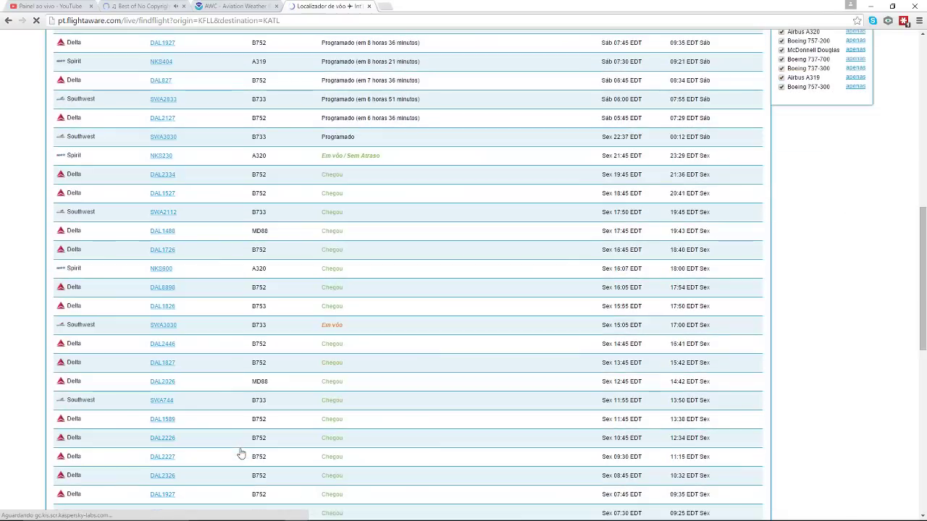
scroll(241, 453, down, 2)
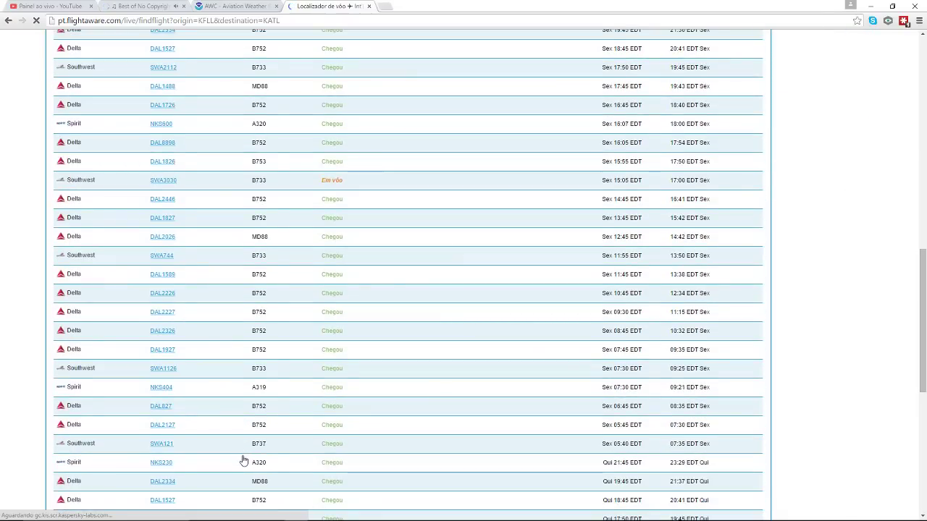
scroll(244, 462, down, 3)
scroll(243, 462, down, 5)
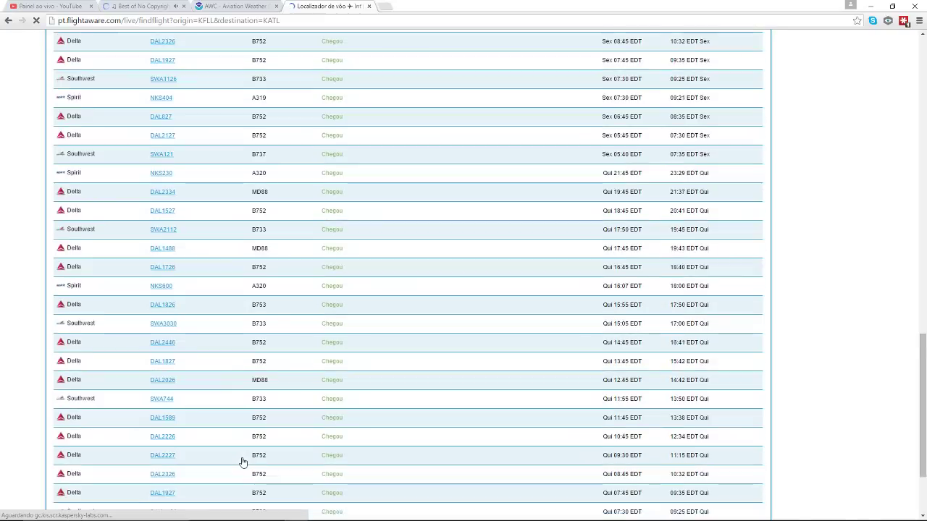
scroll(241, 461, up, 15)
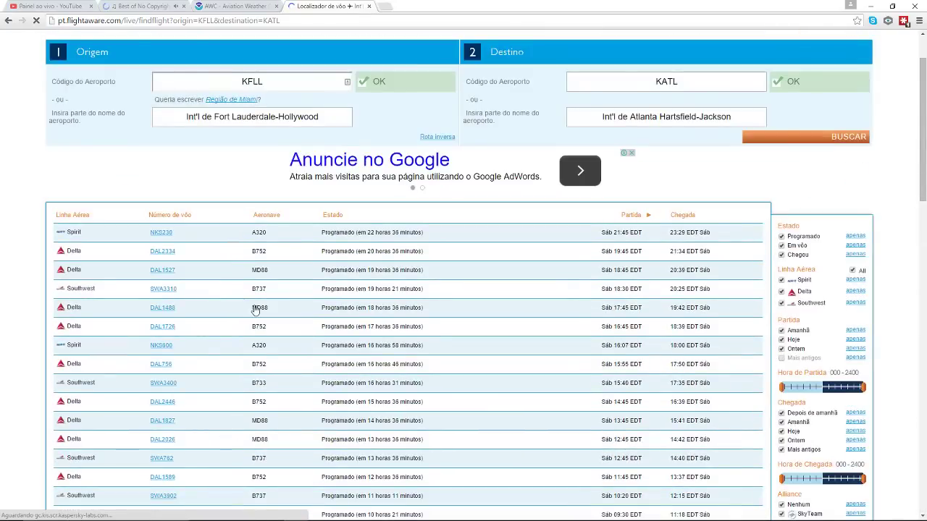
click(165, 289)
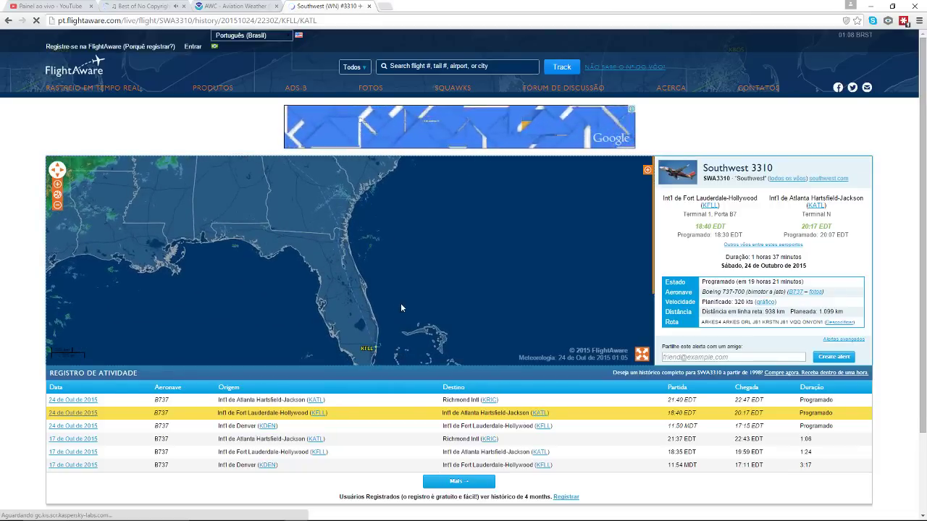
- Examine Southwest 3310's map between KFLL and KATL, its duration, its filed route string and its flight number
drag(385, 273, 397, 282)
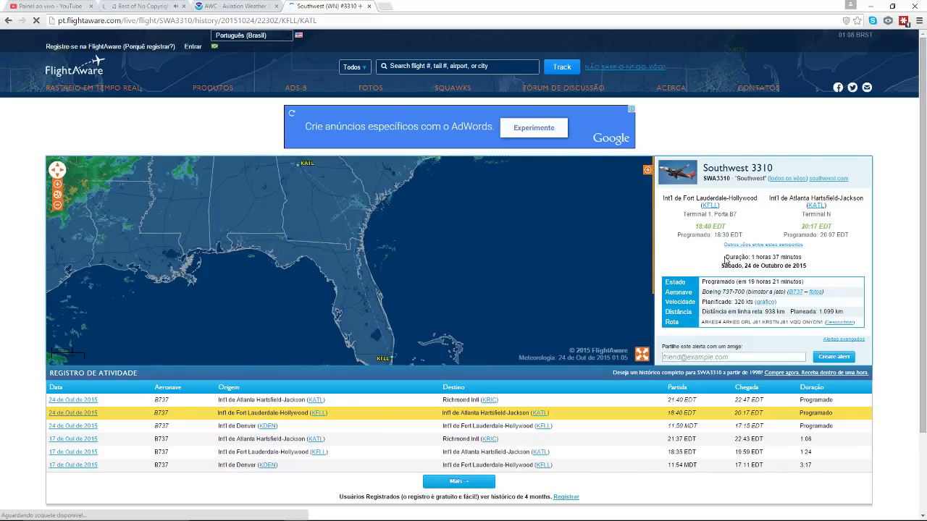
drag(727, 259, 808, 260)
click(708, 267)
drag(457, 261, 451, 268)
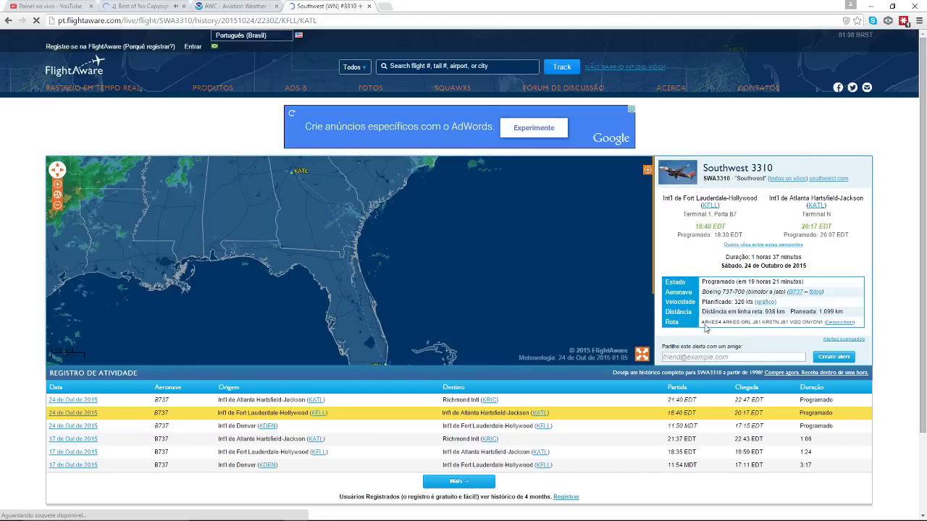
drag(703, 323, 823, 323)
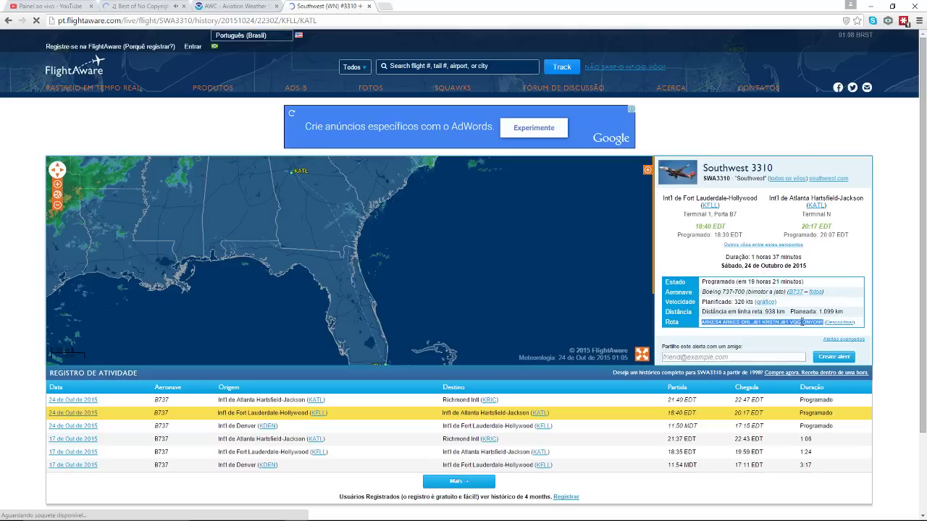
click(703, 320)
drag(703, 320, 824, 322)
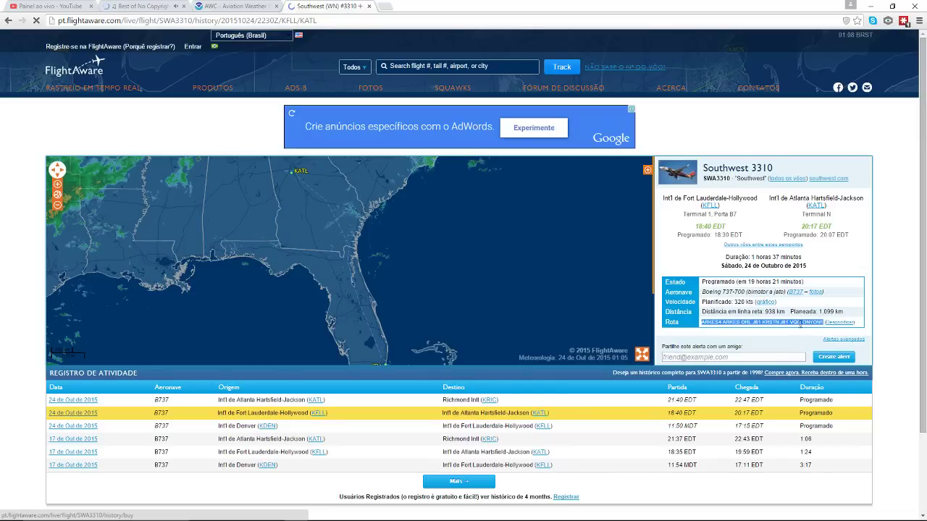
mouse_move(322, 515)
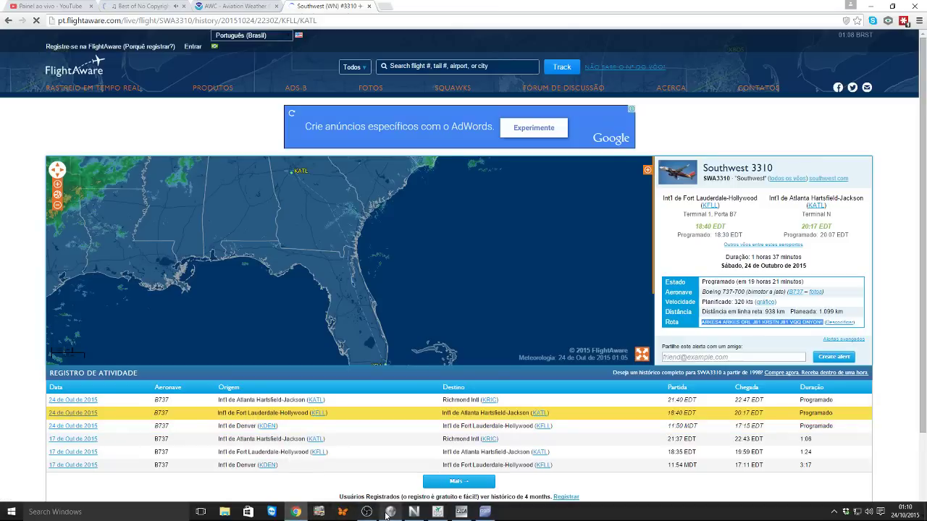
mouse_move(388, 514)
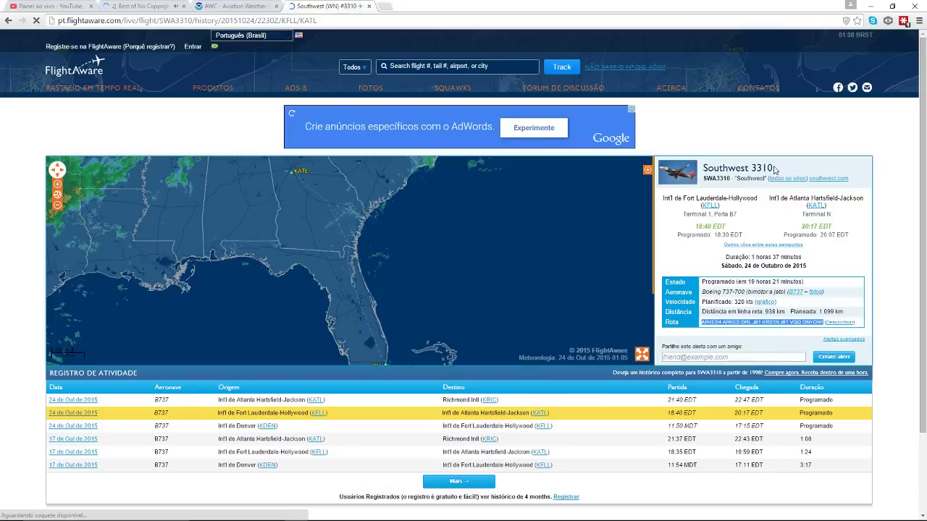
drag(773, 169, 751, 168)
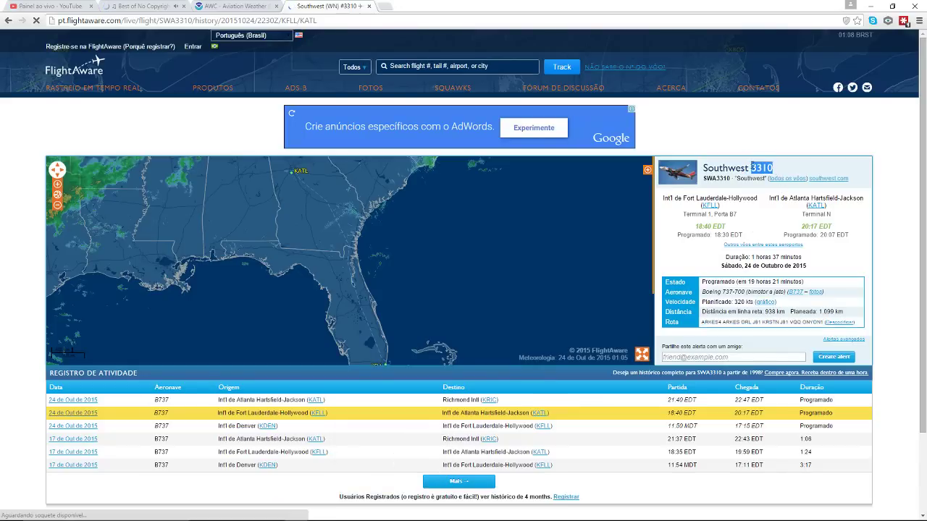
- Switch to Professional Flight Planner X and set the new flight to airline SWA, flight number 3310, from KFLL to KATL
click(390, 512)
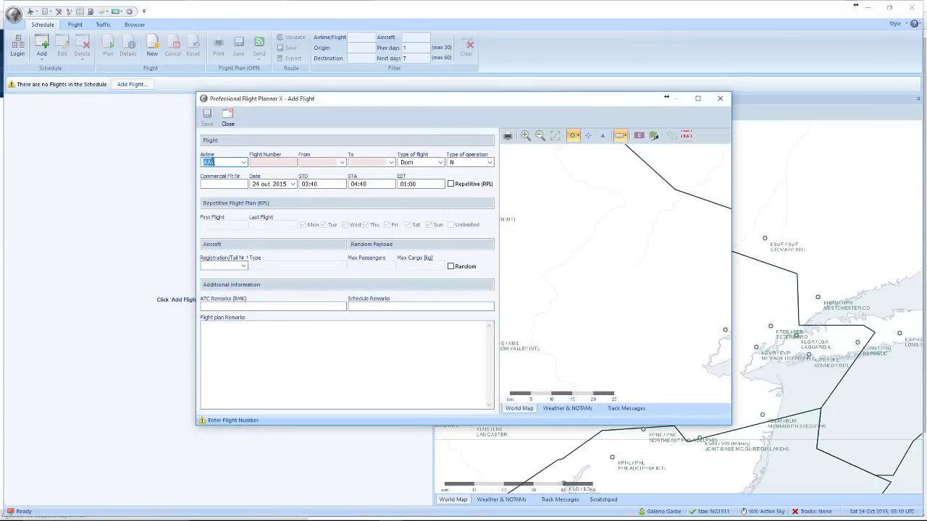
text(SWA)
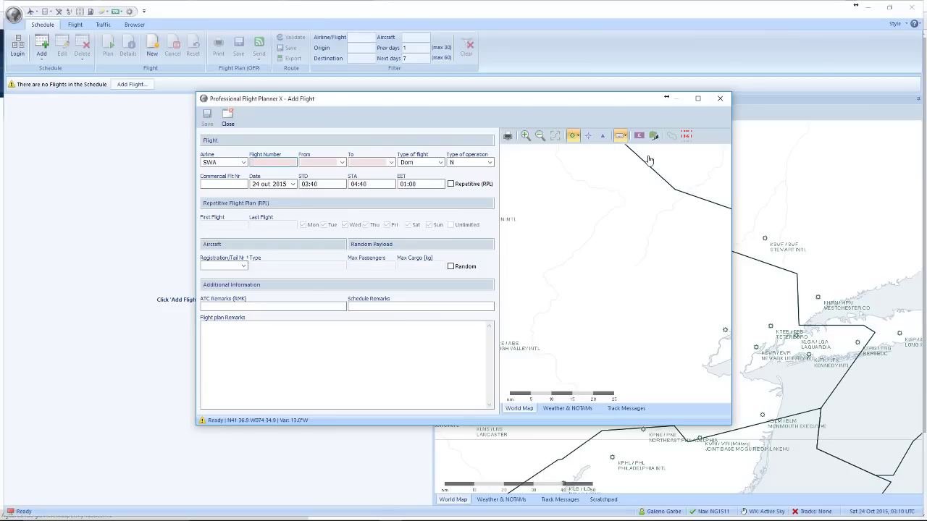
text(3310)
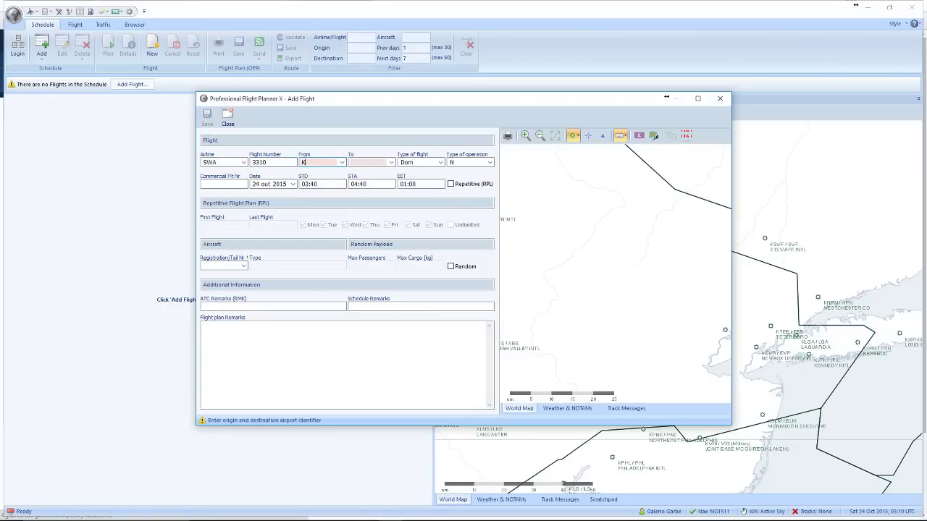
text(KFLL)
key(Tab)
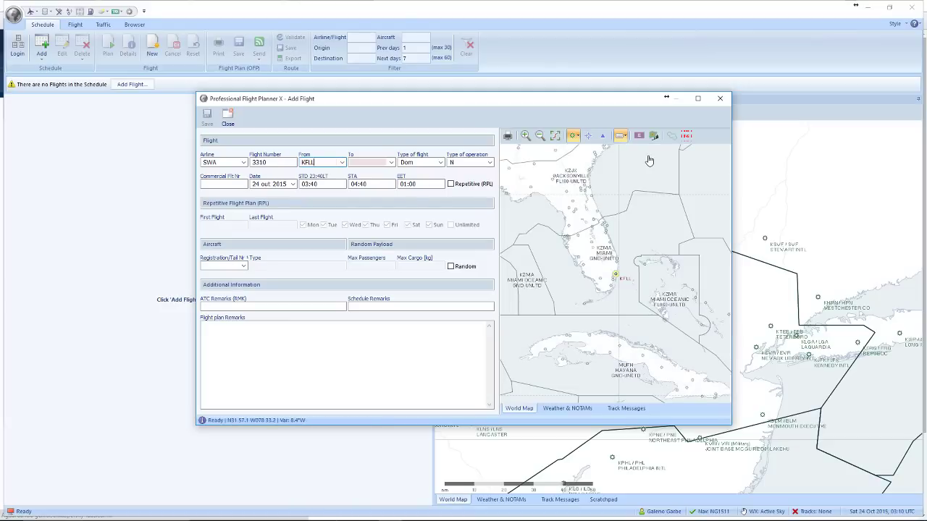
text(KATL)
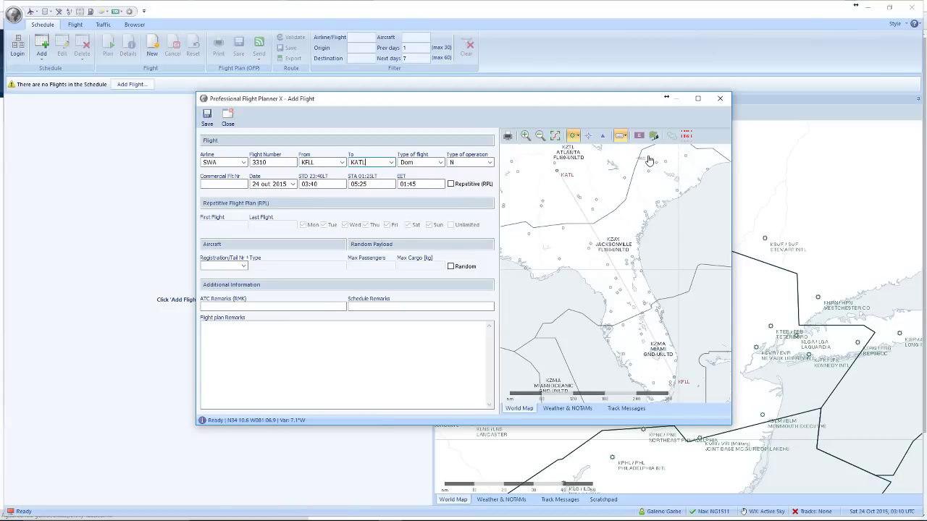
- Enter SWA3319 as the commercial flight number, keeping the given flight type and date
key(Tab)
key(Tab)
key(Tab)
text(S)
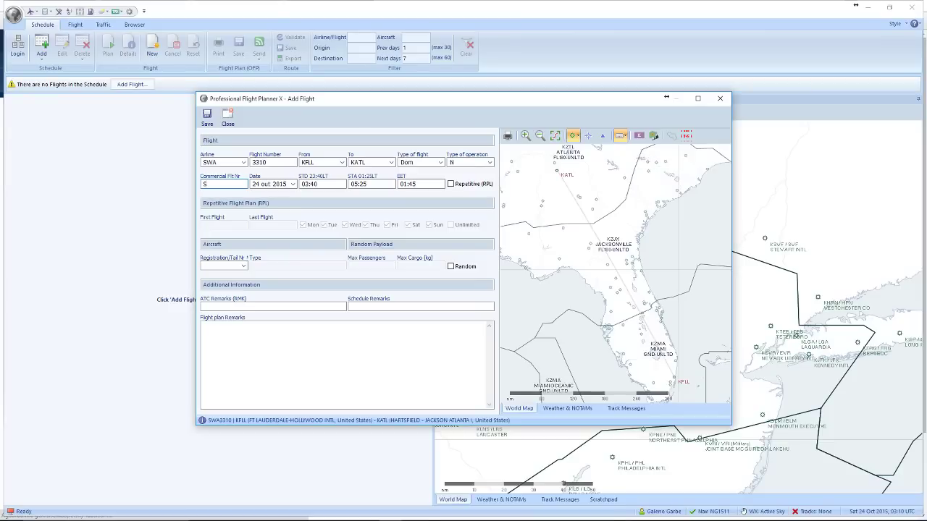
text(WA3319)
key(Tab)
key(Tab)
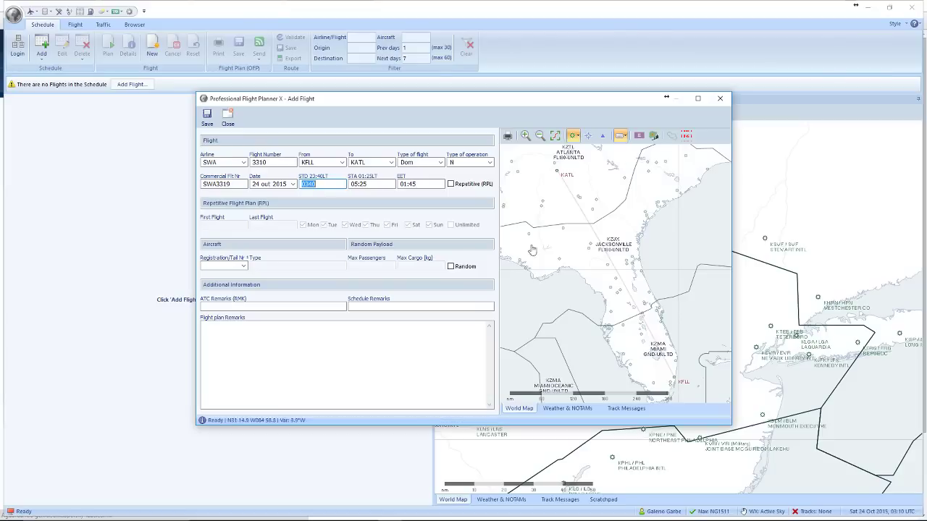
- Assign the B737-8ERW CF aircraft PT-GOF to the flight and save it to the schedule
click(239, 265)
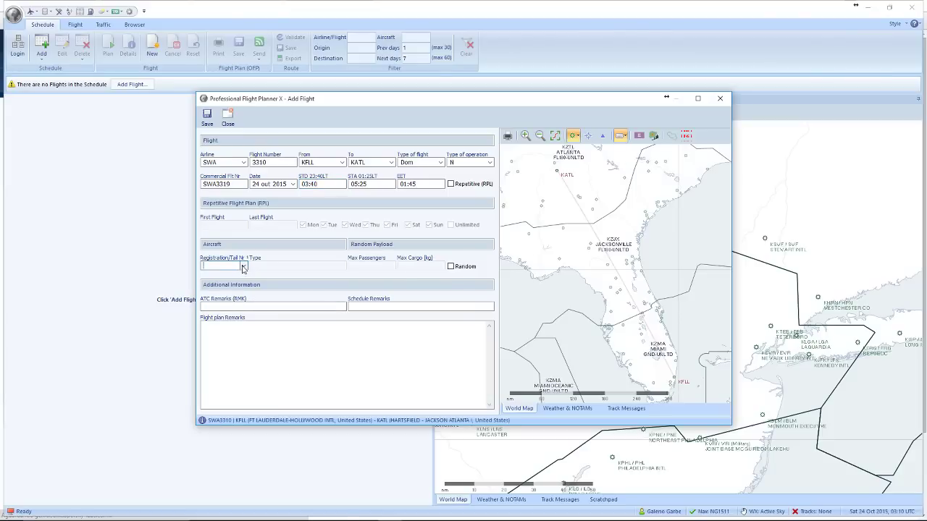
click(240, 267)
click(242, 276)
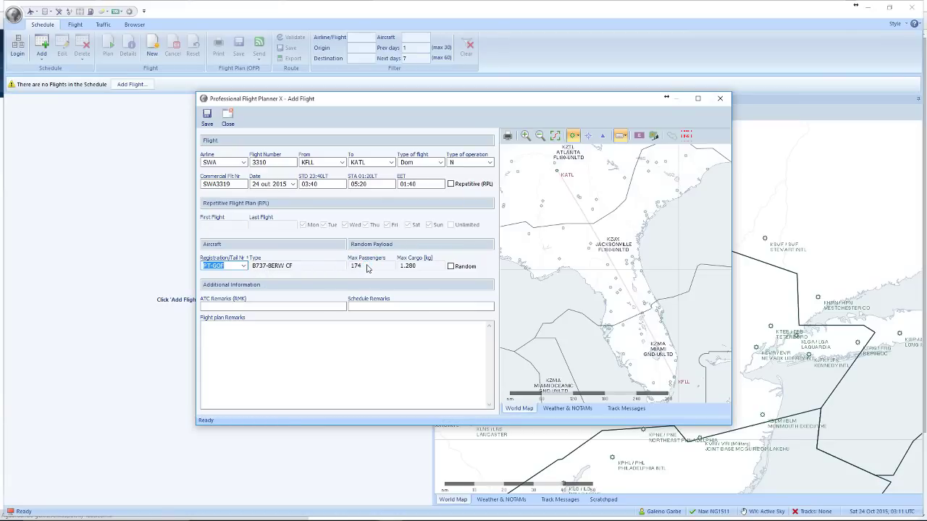
click(202, 120)
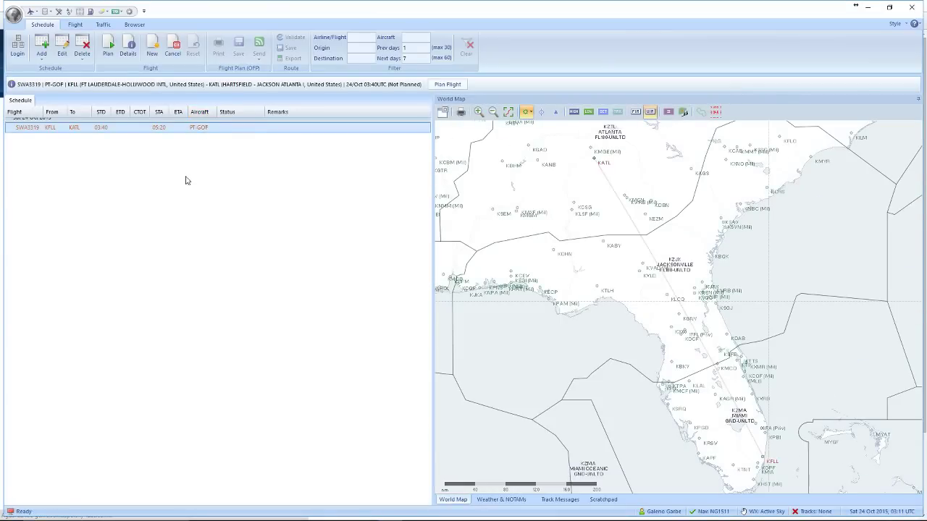
- Open the scheduled KFLL to KATL flight for planning and review its general flight details
click(448, 85)
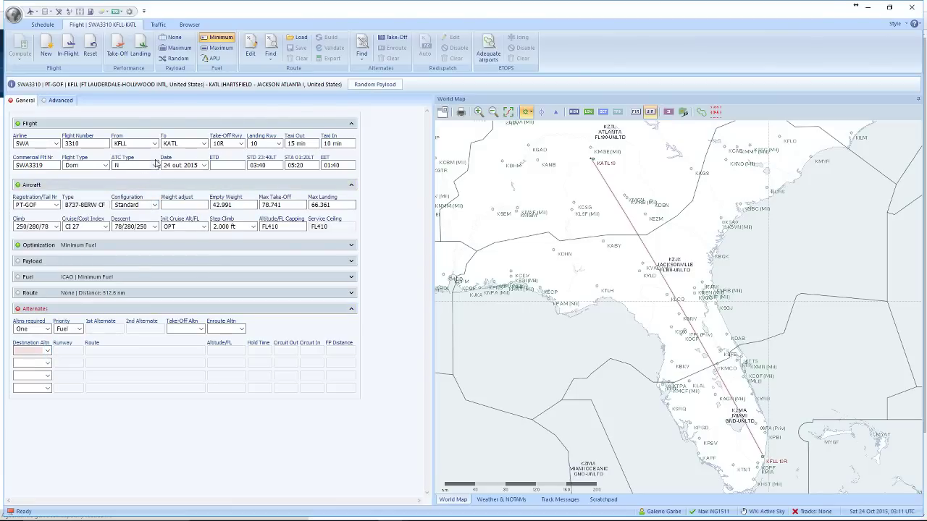
mouse_move(378, 114)
mouse_down()
mouse_move(163, 93)
mouse_move(66, 101)
mouse_move(15, 118)
mouse_move(3, 134)
mouse_move(13, 164)
mouse_move(167, 190)
mouse_move(366, 164)
mouse_move(360, 108)
mouse_up()
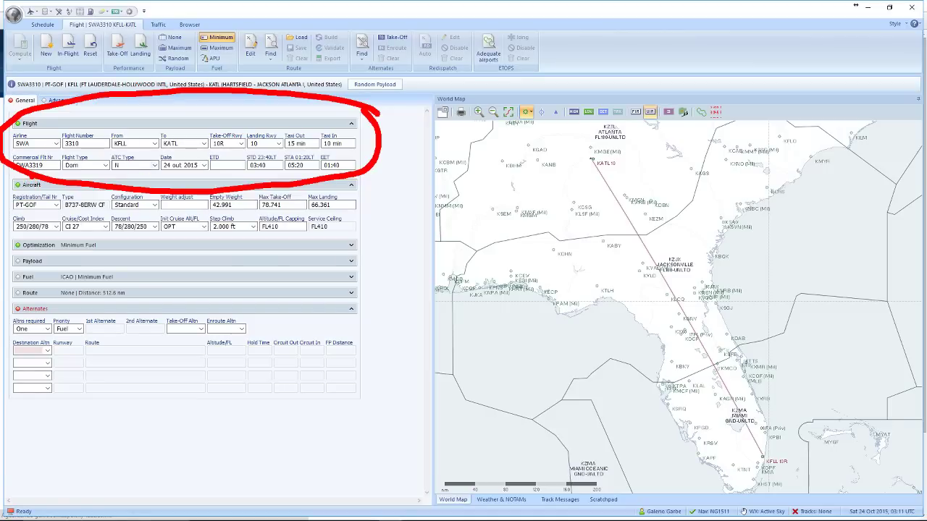
key(Escape)
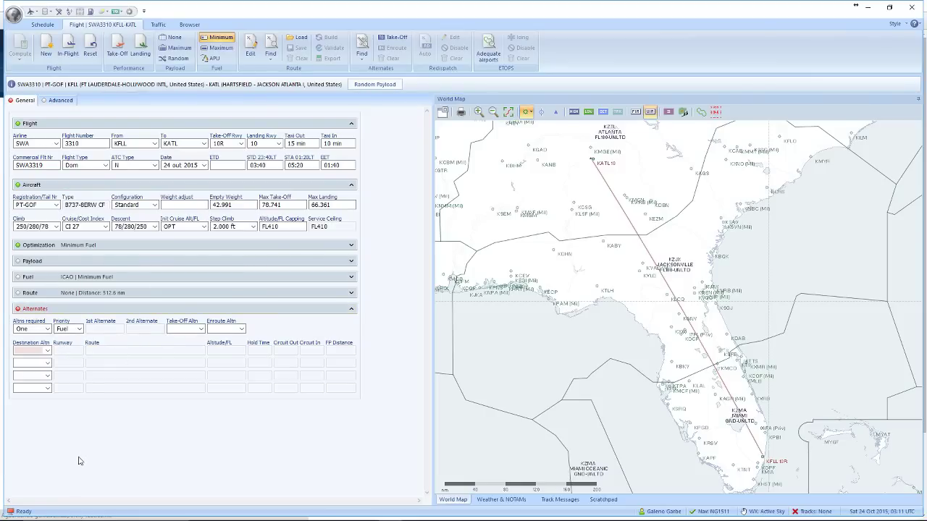
- Open the airport lookup for the destination alternate near KATL and select Fulton Co-Brown (KFTY)
click(47, 350)
click(47, 359)
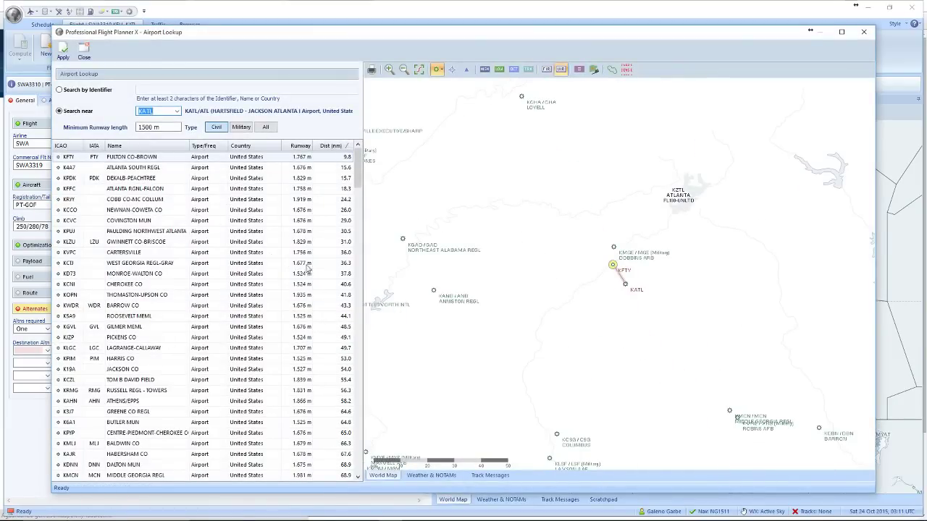
click(118, 165)
click(118, 159)
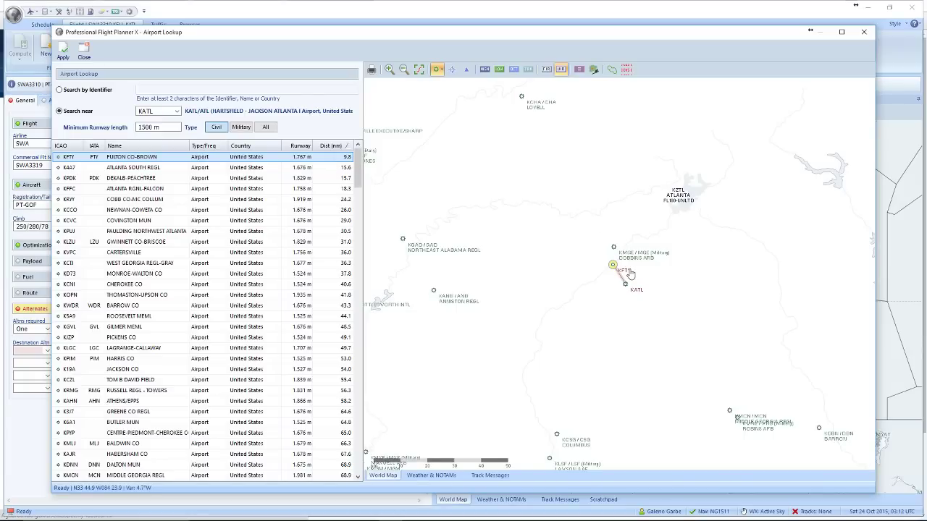
- Examine the airports around KATL on the map, comparing Greene Co Regl and Russell Regl - Towers as alternates
drag(659, 273, 575, 245)
scroll(574, 244, down, 1)
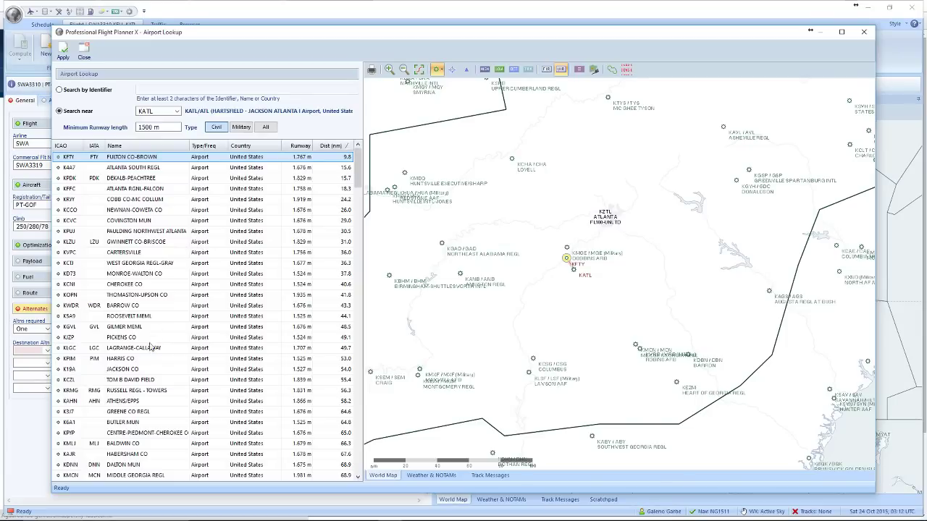
click(147, 415)
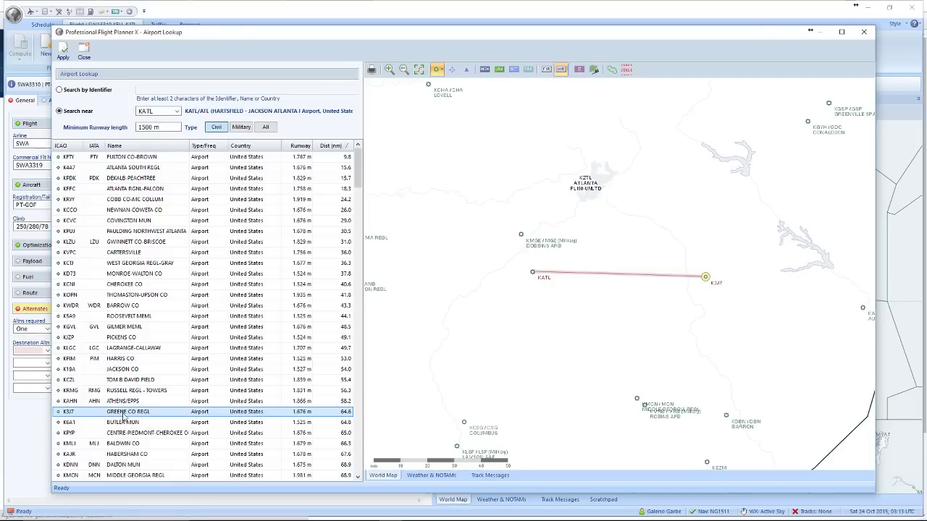
click(277, 392)
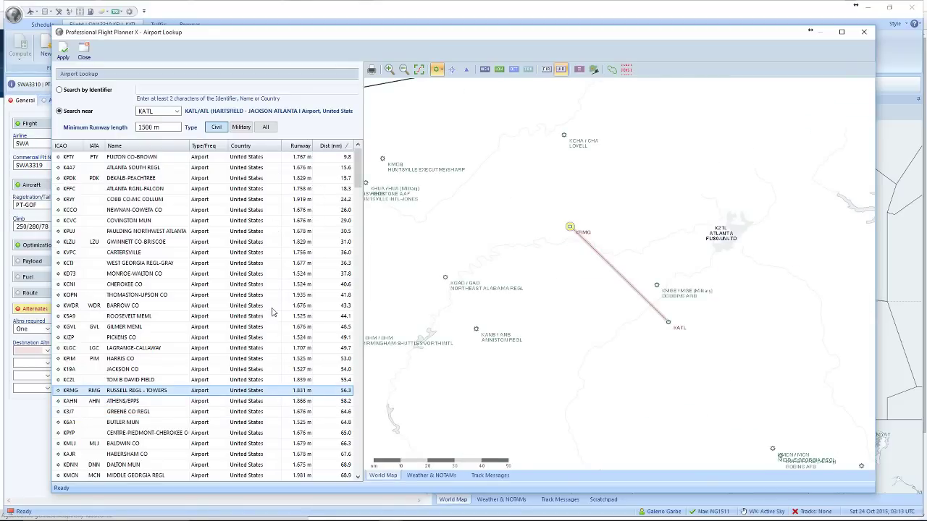
- Sort the candidate alternates by runway length, longest first, and select Huntsville Intl-Jones (KHSV)
click(300, 146)
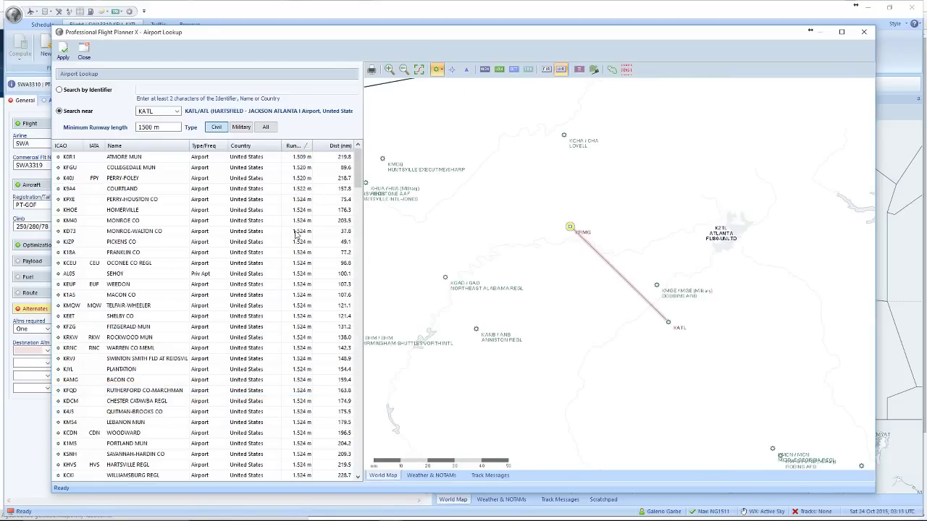
click(301, 146)
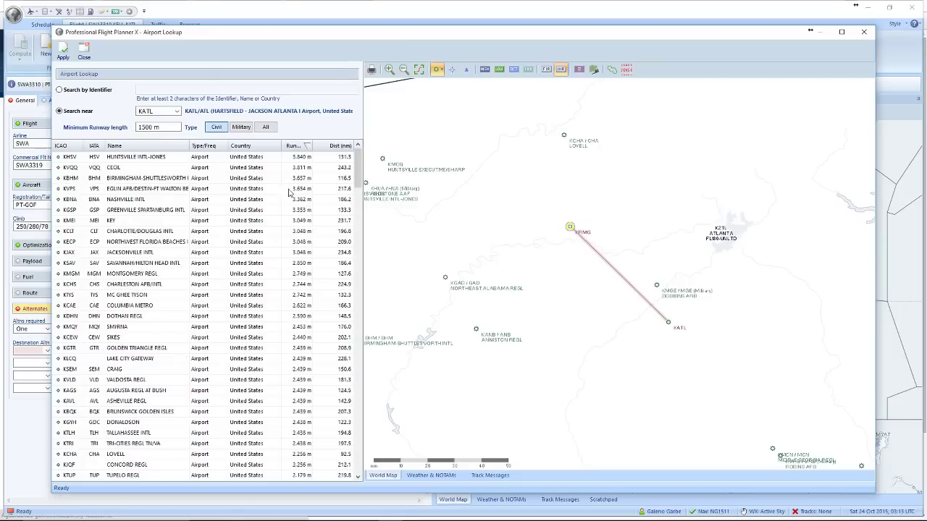
click(293, 158)
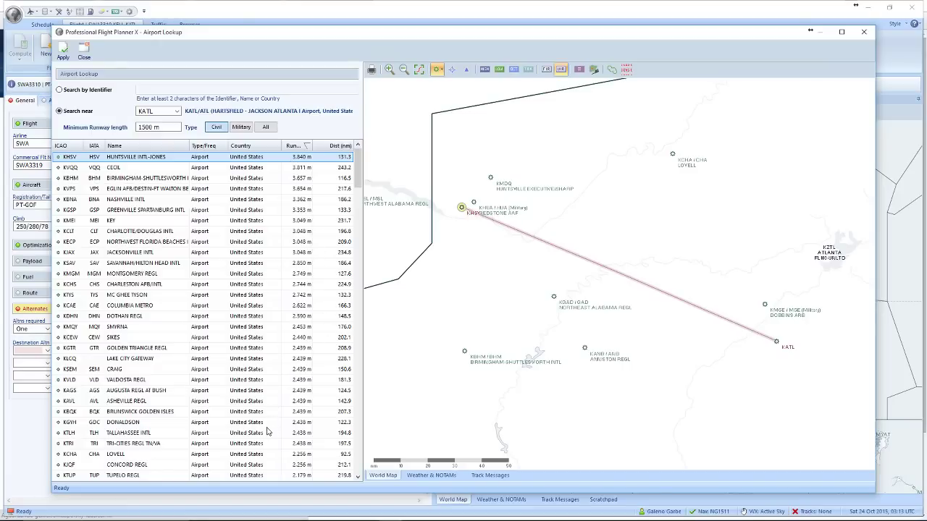
- Select Lovell (KCHA) as a candidate alternate and search for kcha in Navigraph Charts, closing the search and returning to the airport lookup
click(179, 458)
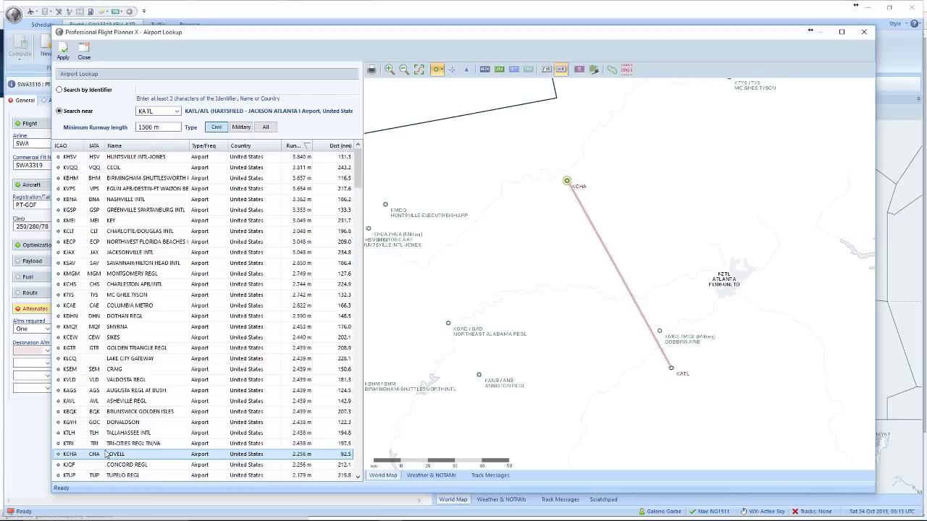
mouse_move(437, 515)
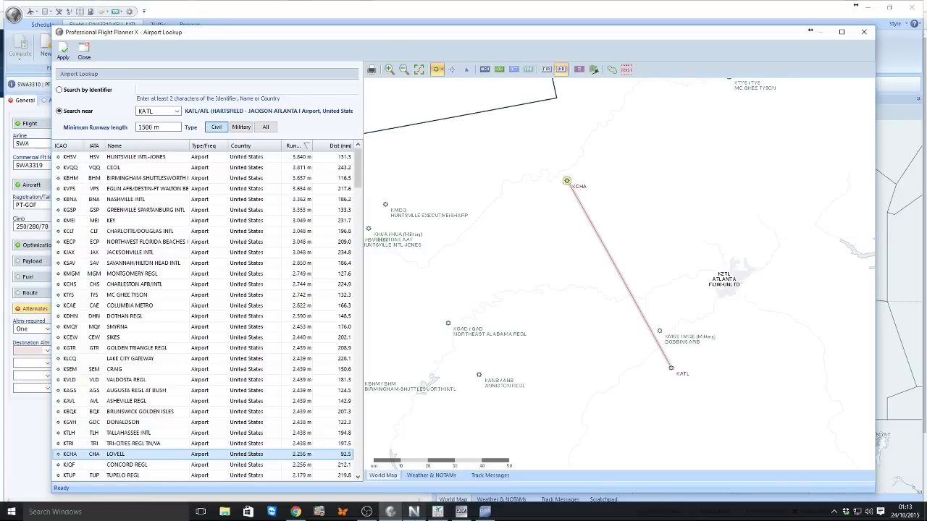
click(413, 512)
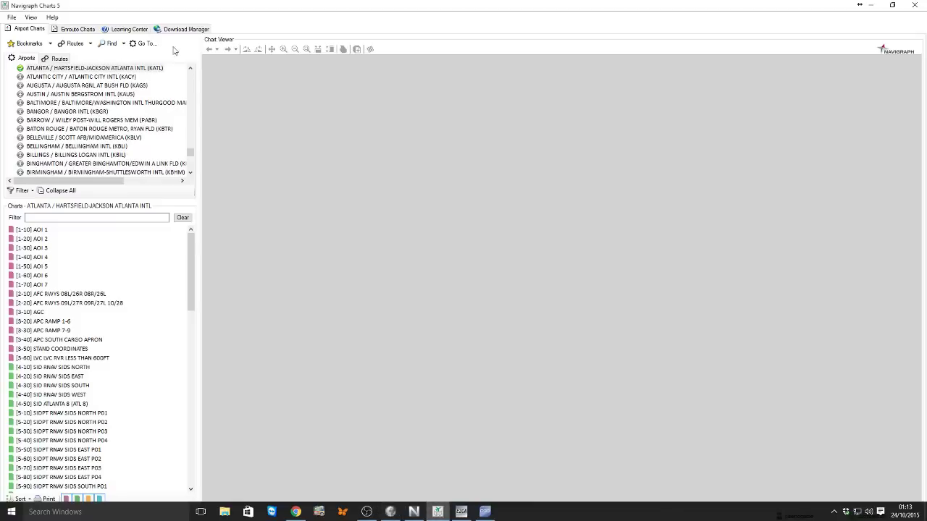
click(111, 44)
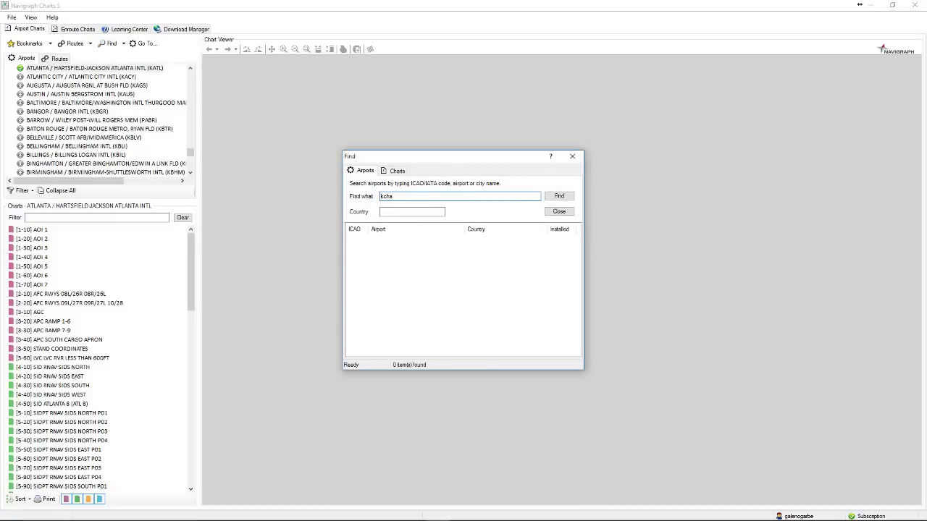
click(559, 211)
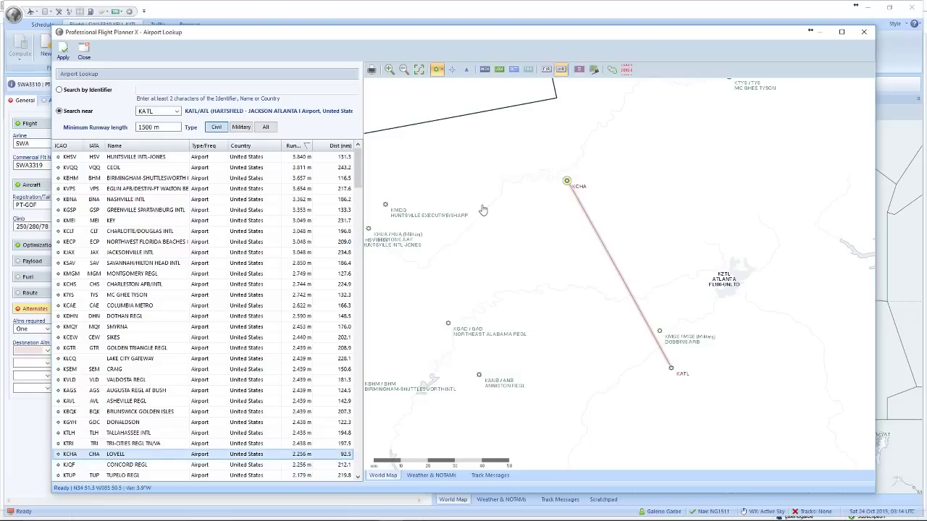
- Select Tallahassee Intl (KTLH) as the candidate alternate, find it in Navigraph Charts and download its airport charts
click(144, 435)
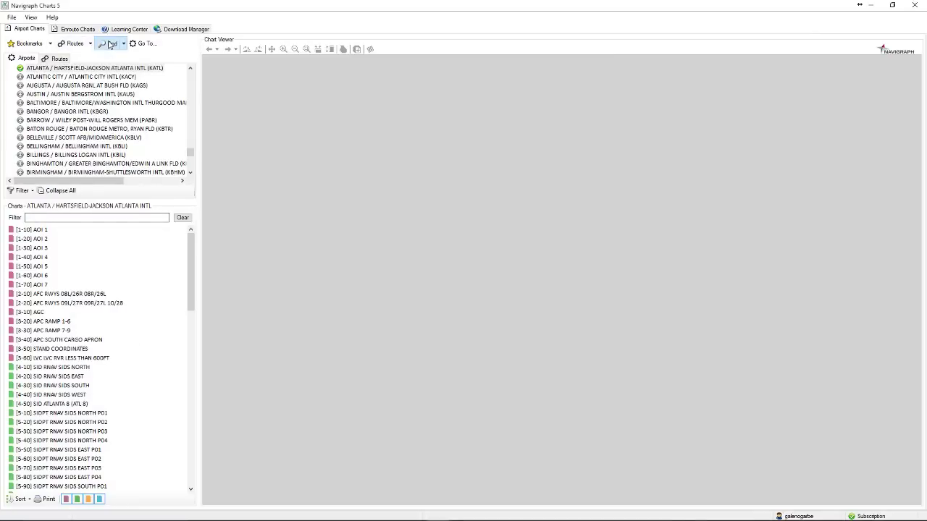
click(110, 44)
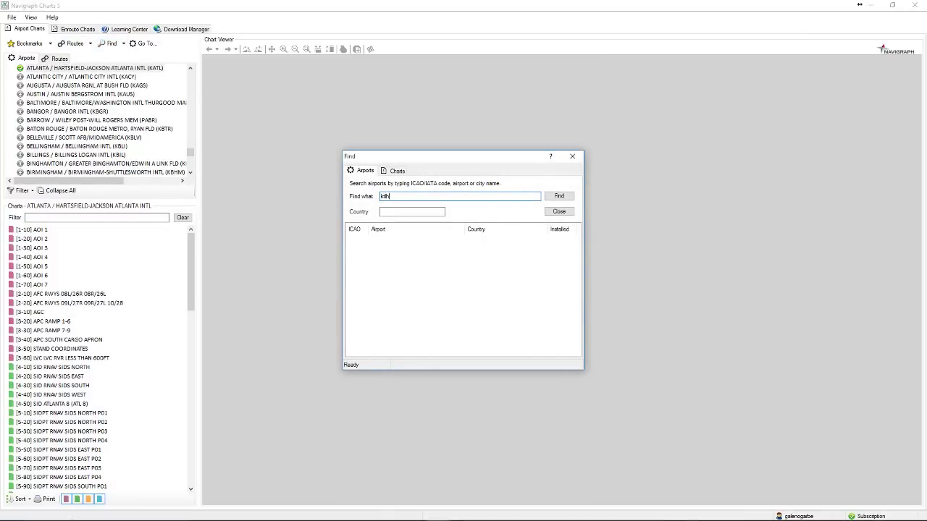
double_click(406, 240)
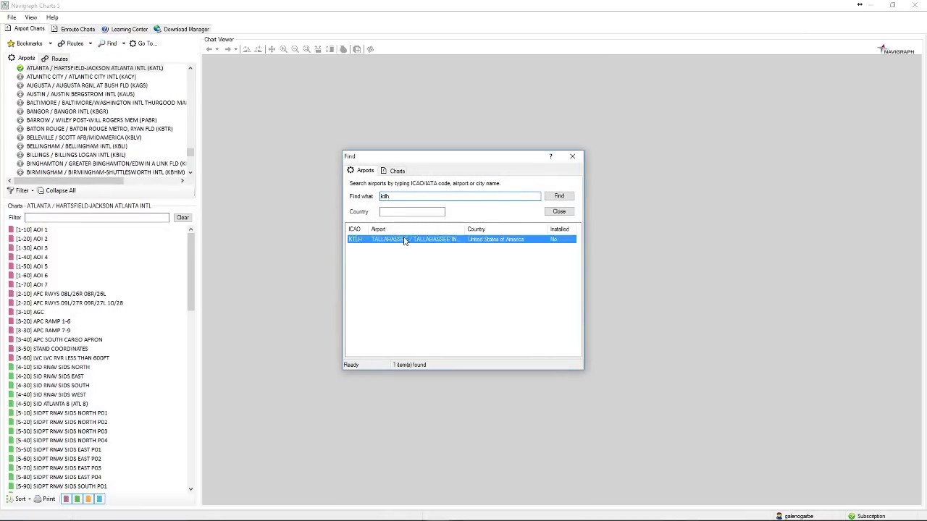
click(475, 303)
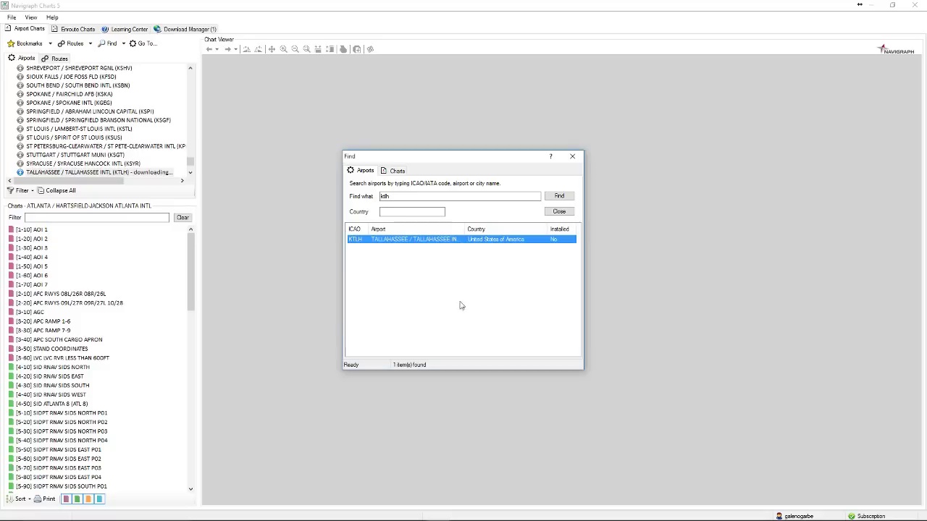
- Switch back to Professional Flight Planner X, apply KTLH as the destination alternate and examine its location relative to KATL on the map
key(alt+Tab)
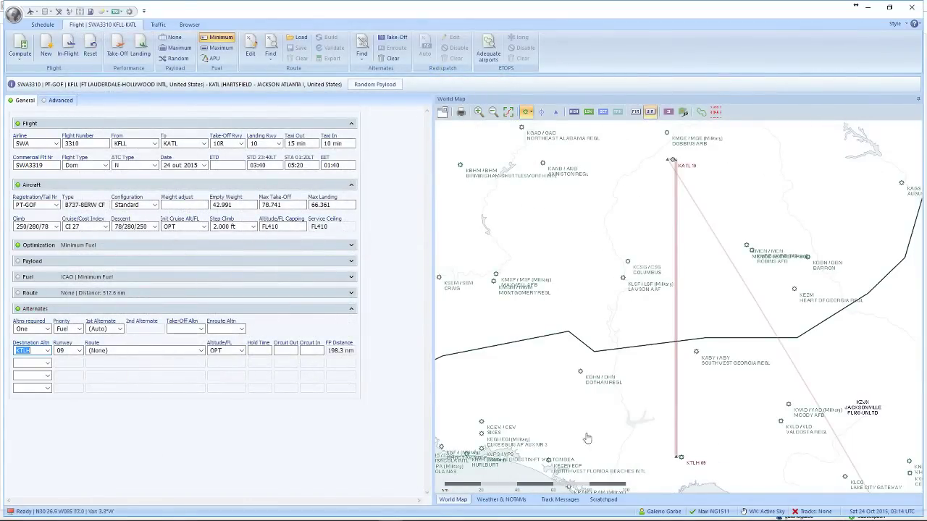
drag(587, 438, 640, 408)
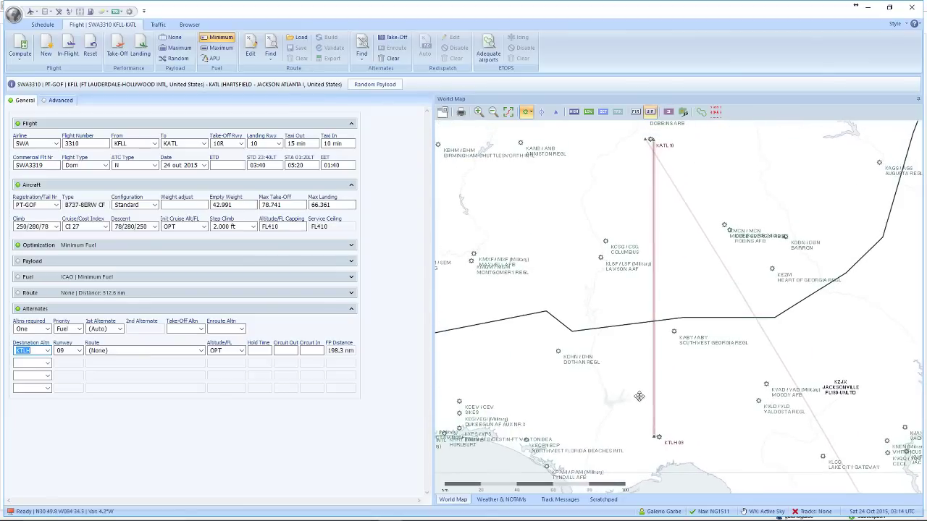
drag(627, 366, 606, 356)
scroll(628, 389, down, 5)
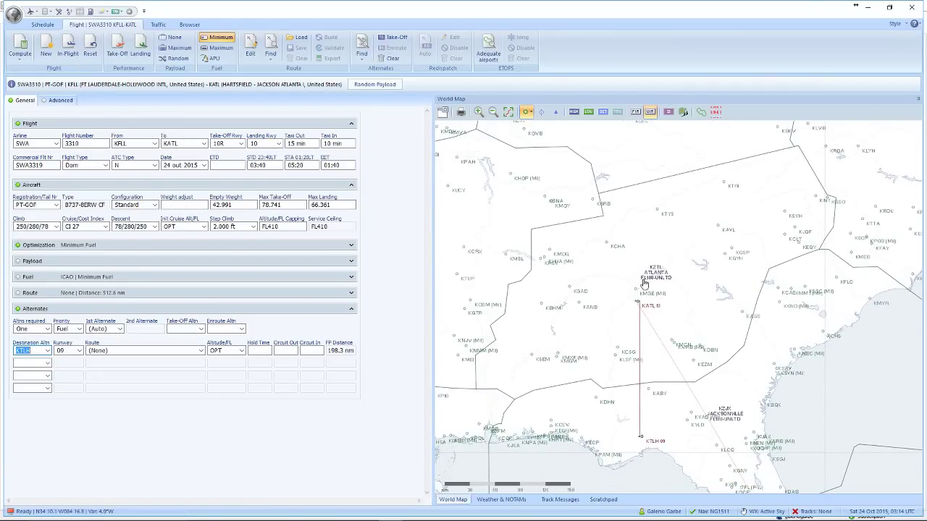
- Annotate the map with red circles around KATL and KTLH and a large blue ring centred roughly on KATL, reaching KTLH
key(ctrl+2)
mouse_move(660, 297)
mouse_down()
mouse_move(630, 292)
mouse_move(622, 310)
mouse_move(653, 316)
mouse_move(667, 301)
mouse_move(660, 290)
mouse_up()
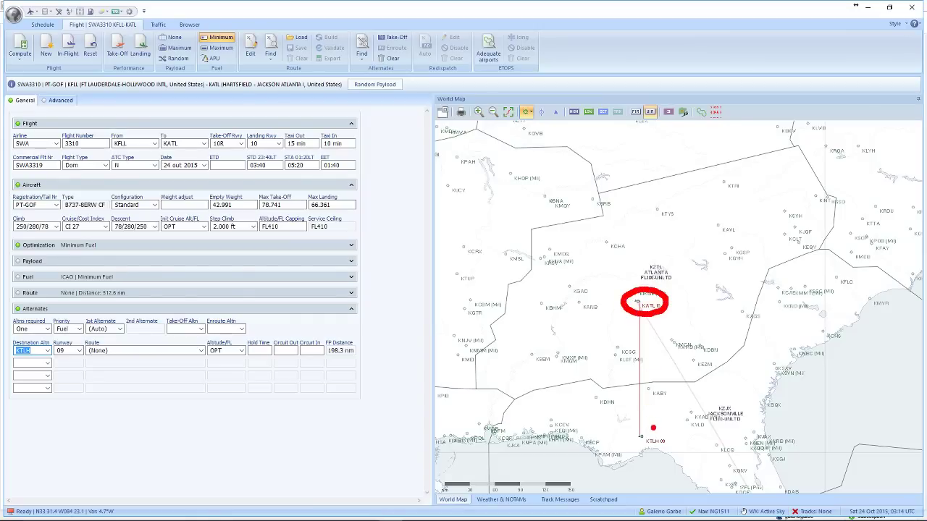
mouse_move(656, 428)
mouse_down()
mouse_move(626, 437)
mouse_move(641, 452)
mouse_move(664, 450)
mouse_move(653, 427)
mouse_up()
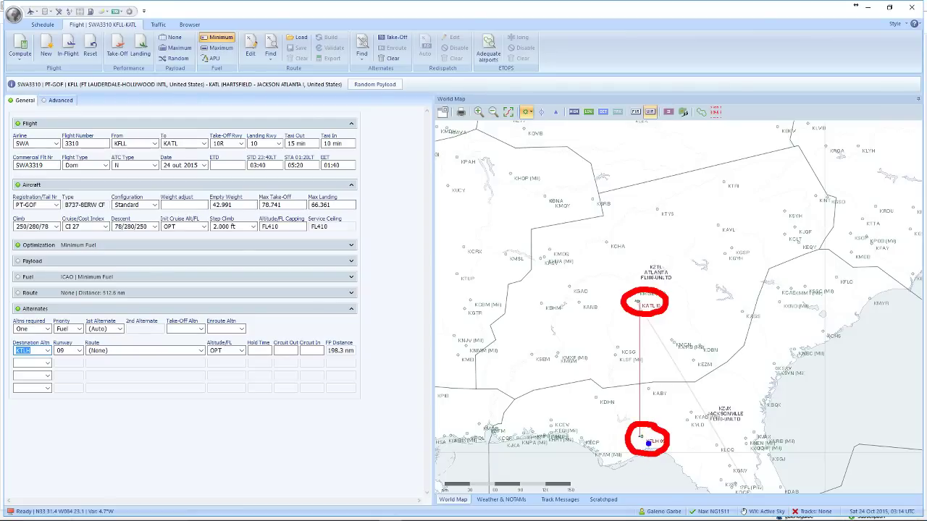
mouse_move(664, 434)
mouse_down()
mouse_move(751, 401)
mouse_move(790, 331)
mouse_move(797, 265)
mouse_move(770, 205)
mouse_move(732, 173)
mouse_move(609, 157)
mouse_move(547, 193)
mouse_move(522, 251)
mouse_move(525, 313)
mouse_move(527, 355)
mouse_move(560, 404)
mouse_move(590, 435)
mouse_move(634, 444)
mouse_up()
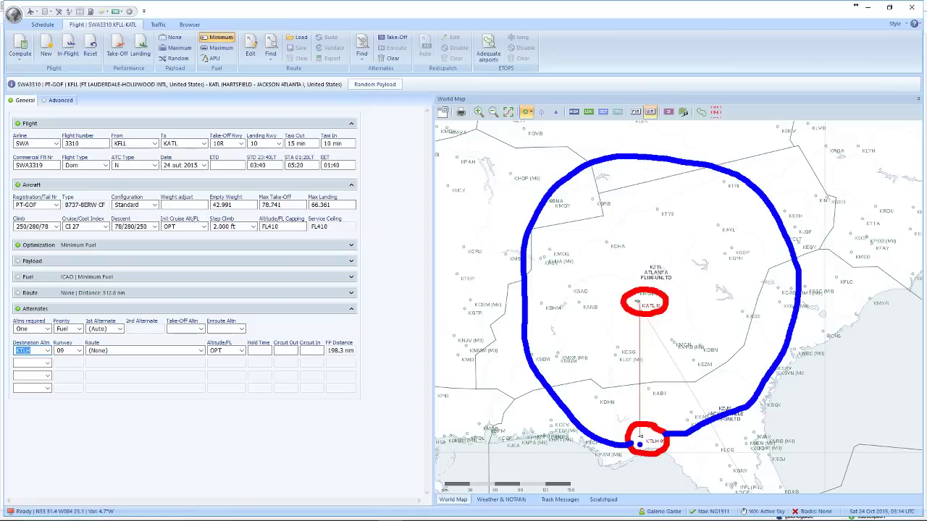
- Circle the other candidate airports inside the blue ring in green, point a red arrow at KTLH, and clear the map annotations
mouse_move(610, 388)
mouse_down()
mouse_move(579, 395)
mouse_move(598, 410)
mouse_move(601, 383)
mouse_up()
mouse_move(562, 337)
mouse_down()
mouse_move(577, 370)
mouse_move(586, 348)
mouse_move(578, 344)
mouse_move(607, 343)
mouse_move(619, 362)
mouse_move(614, 338)
mouse_up()
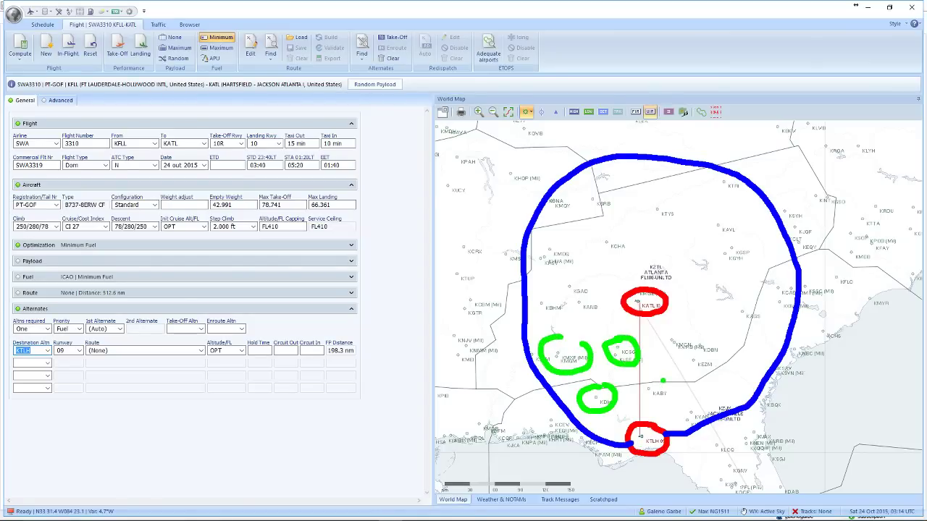
mouse_move(662, 380)
mouse_down()
mouse_move(690, 406)
mouse_move(676, 381)
mouse_up()
mouse_move(698, 327)
mouse_down()
mouse_move(670, 365)
mouse_move(720, 338)
mouse_up()
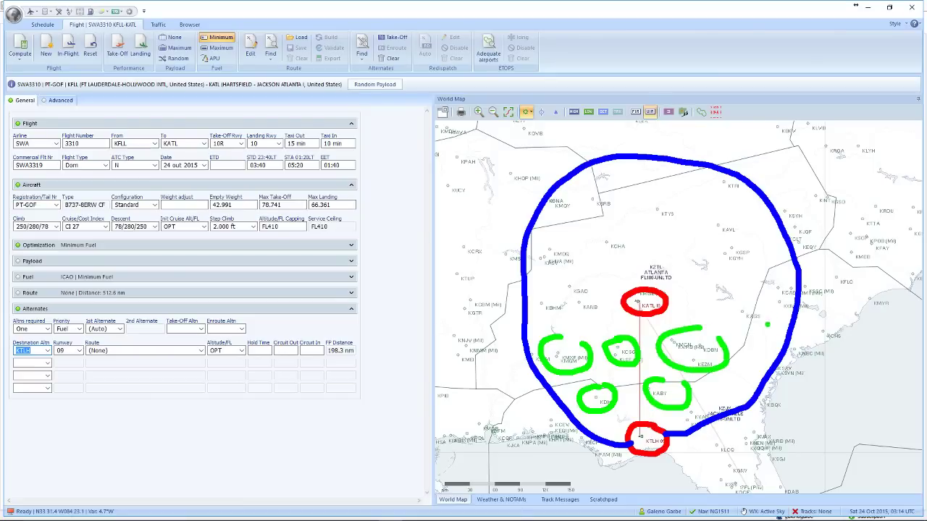
mouse_move(745, 298)
mouse_down()
mouse_move(723, 327)
mouse_move(769, 302)
mouse_up()
mouse_move(731, 229)
mouse_down()
mouse_move(742, 260)
mouse_move(734, 229)
mouse_up()
mouse_move(650, 192)
mouse_down()
mouse_move(638, 236)
mouse_move(656, 195)
mouse_up()
mouse_move(603, 236)
mouse_down()
mouse_move(609, 265)
mouse_move(627, 243)
mouse_up()
mouse_move(540, 241)
mouse_down()
mouse_move(564, 271)
mouse_move(547, 241)
mouse_move(540, 295)
mouse_move(570, 265)
mouse_up()
mouse_move(599, 187)
mouse_down()
mouse_move(617, 194)
mouse_move(577, 187)
mouse_move(552, 221)
mouse_move(548, 209)
mouse_up()
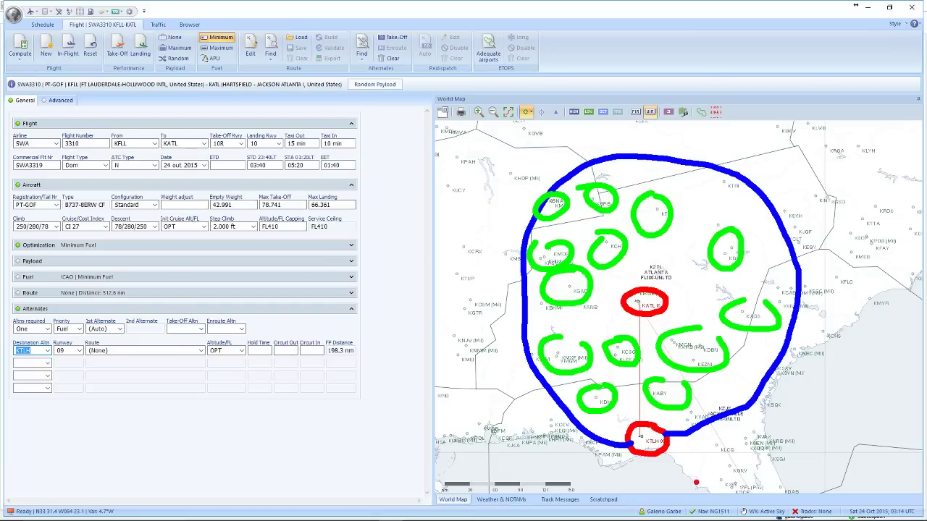
mouse_move(711, 489)
mouse_down()
mouse_move(662, 453)
mouse_move(662, 476)
mouse_move(672, 454)
mouse_move(689, 456)
mouse_up()
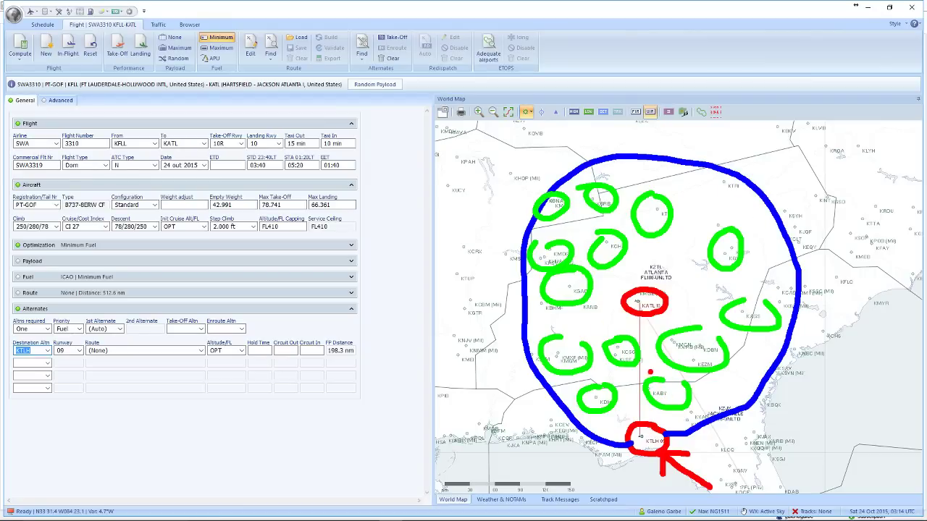
key(Escape)
- Find a route automatically from KATL to the KTLH destination alternate
scroll(605, 421, up, 2)
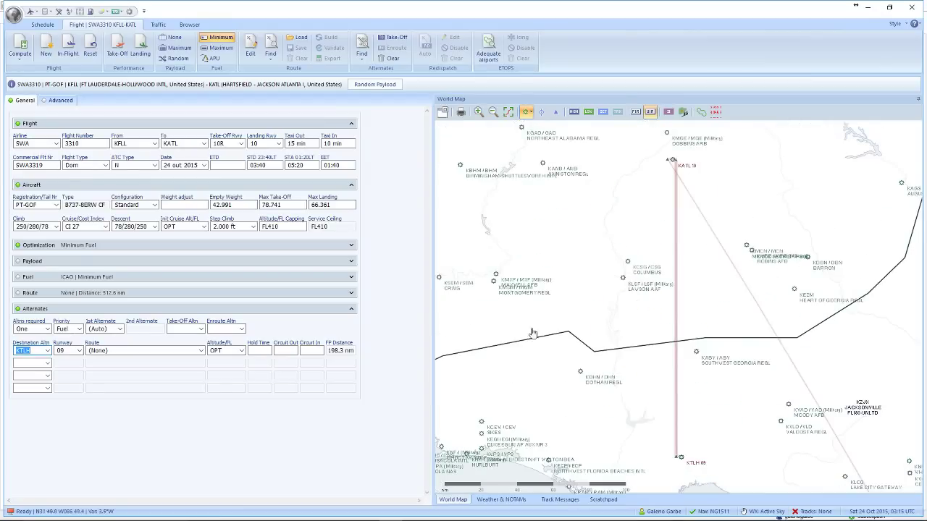
click(161, 352)
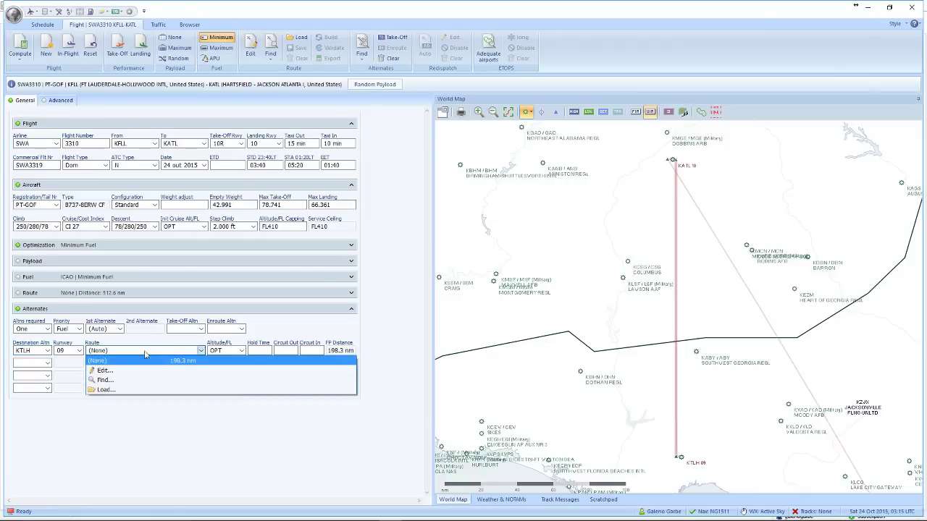
click(93, 382)
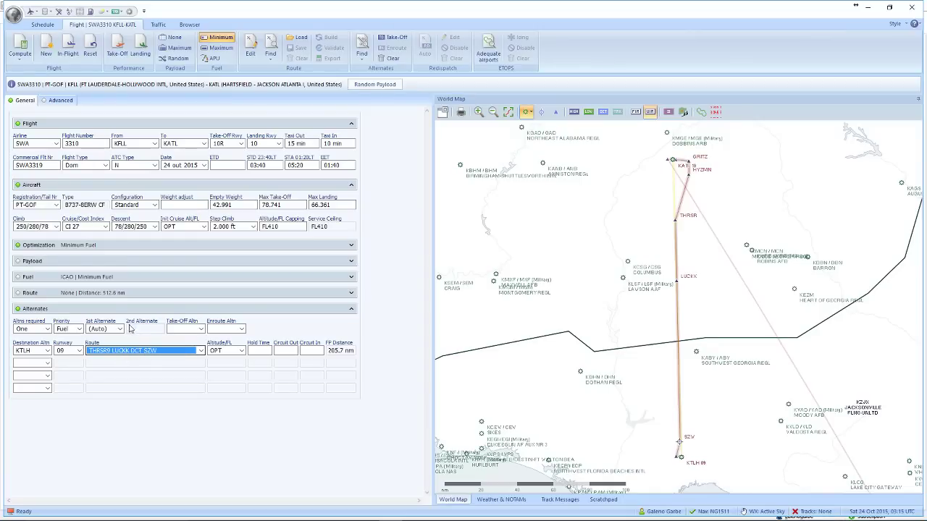
- Expand the main route details and find a route automatically for the KFLL to KATL flight
click(130, 293)
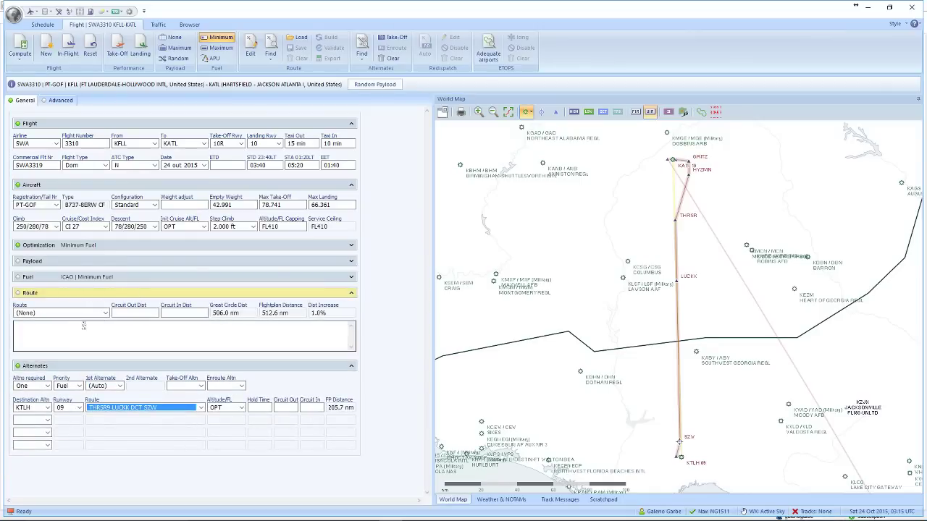
drag(554, 343, 444, 296)
scroll(551, 310, down, 4)
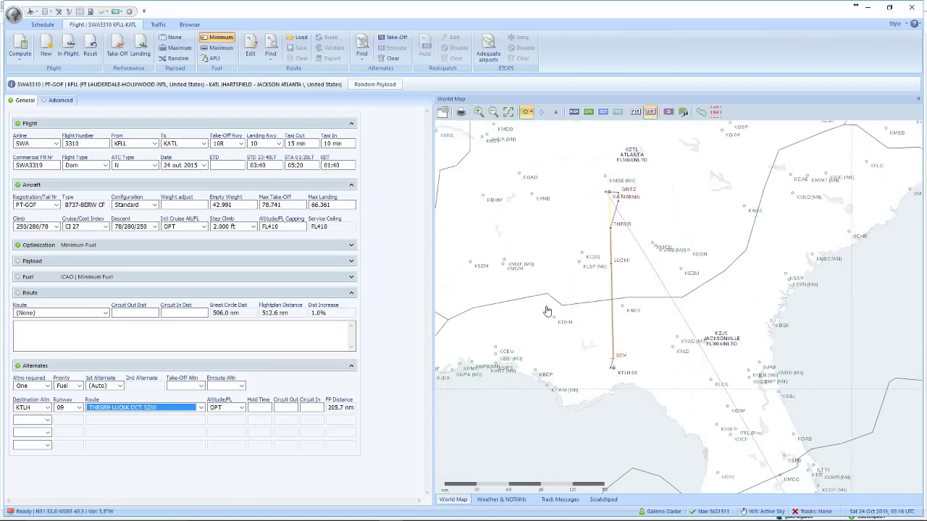
drag(552, 272, 531, 248)
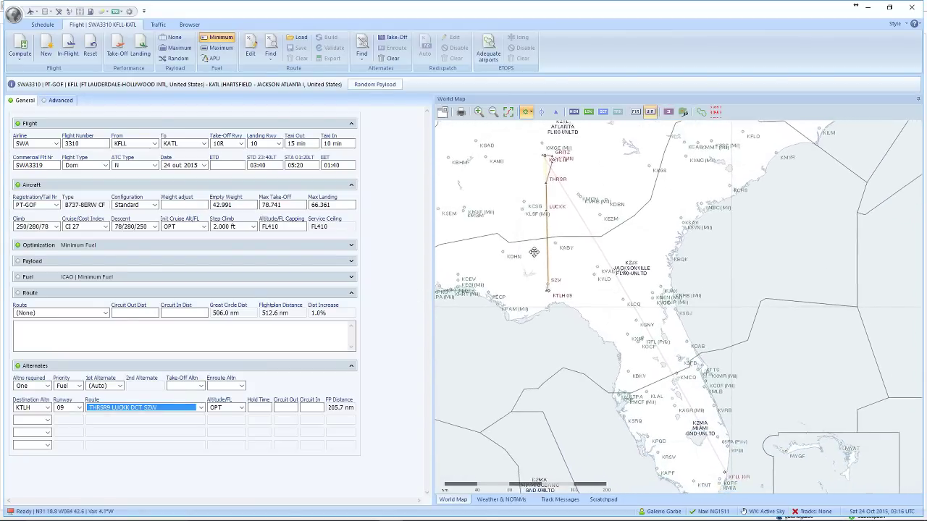
click(51, 313)
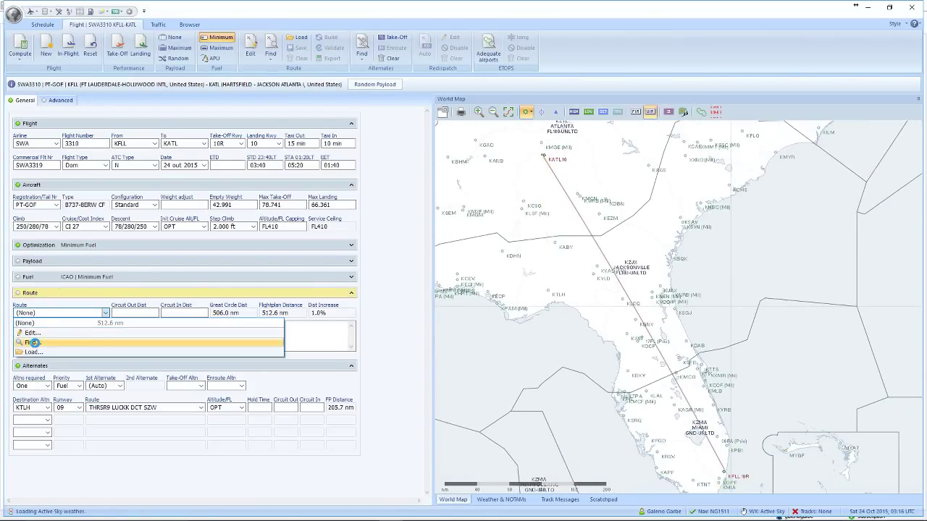
click(34, 342)
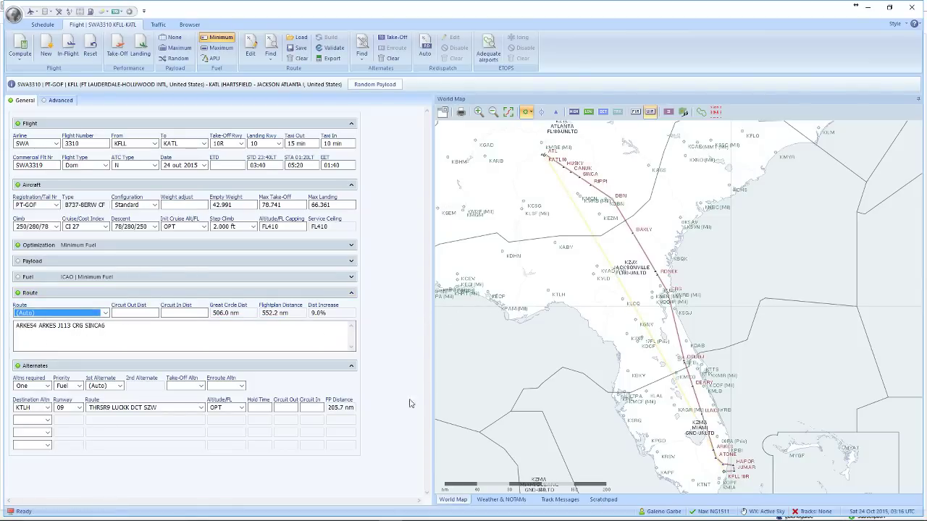
- Switch to the FlightAware page in the browser and copy SWA3310's route, ARKES4 ARKES ORL J81 KRSTN J81 VQQ ONYON1
mouse_move(356, 516)
click(296, 512)
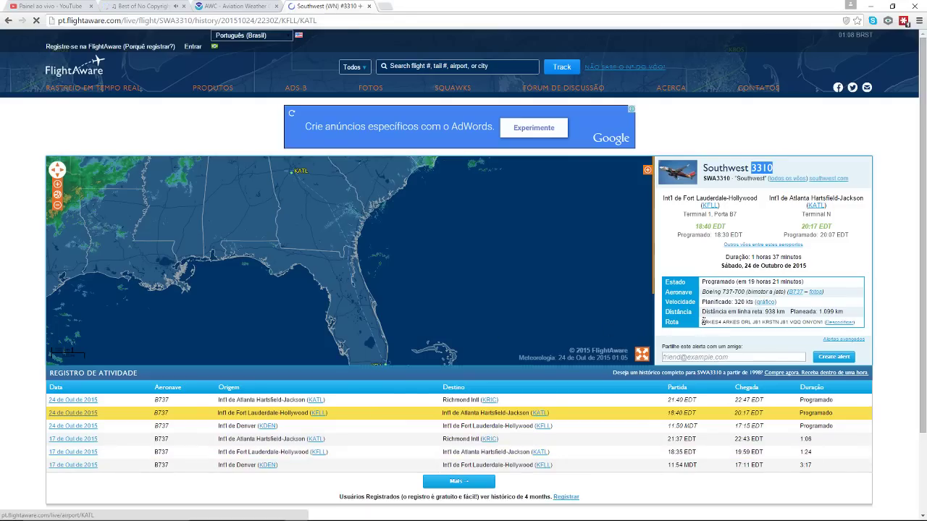
drag(701, 322, 823, 322)
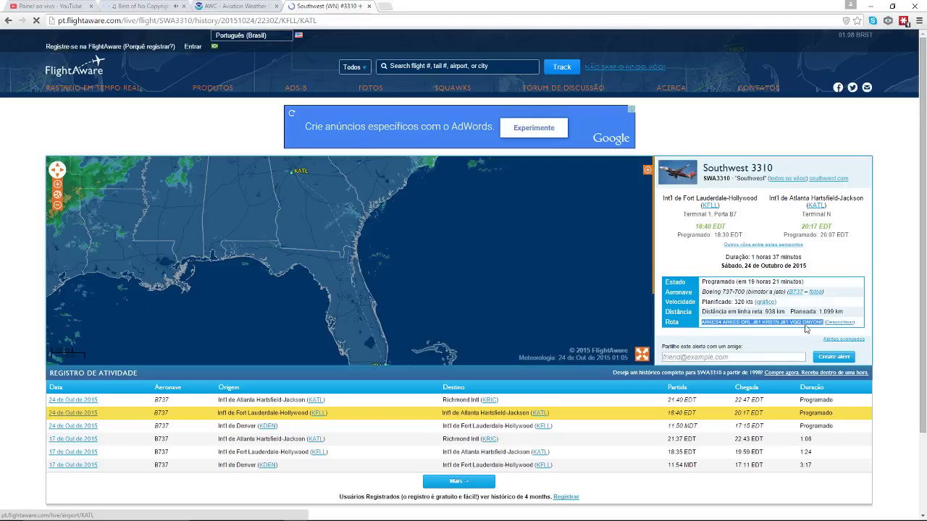
right_click(798, 325)
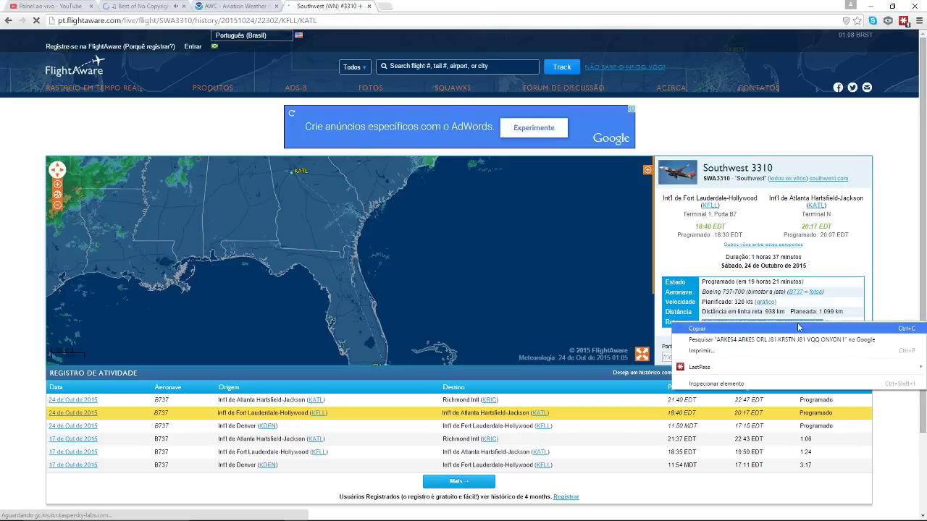
click(697, 328)
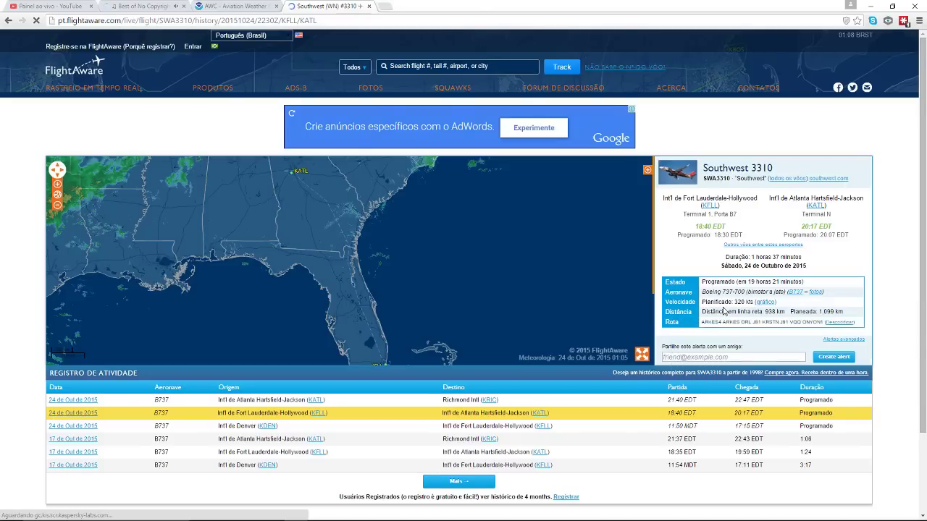
- Compare the route text in Professional Flight Planner X with the SWA3310 route on FlightAware, highlighting each one
key(alt+Tab)
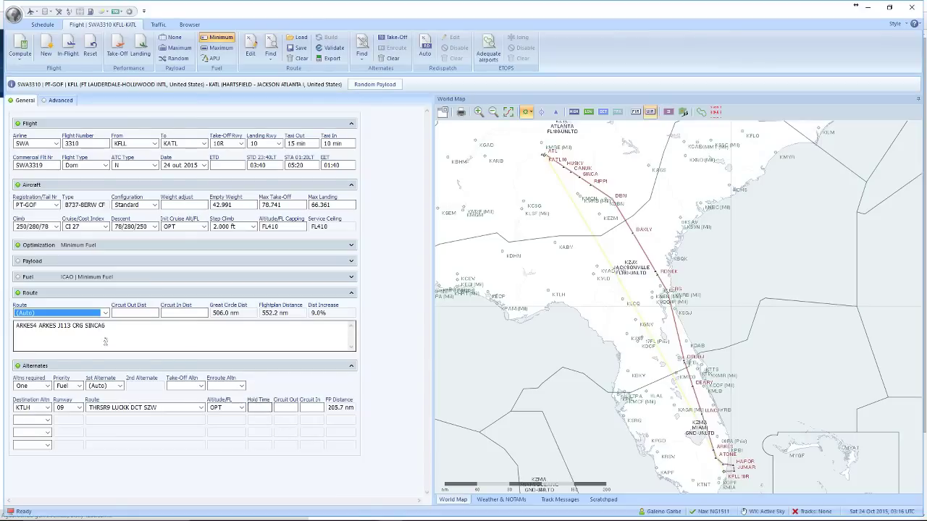
drag(116, 325, 2, 326)
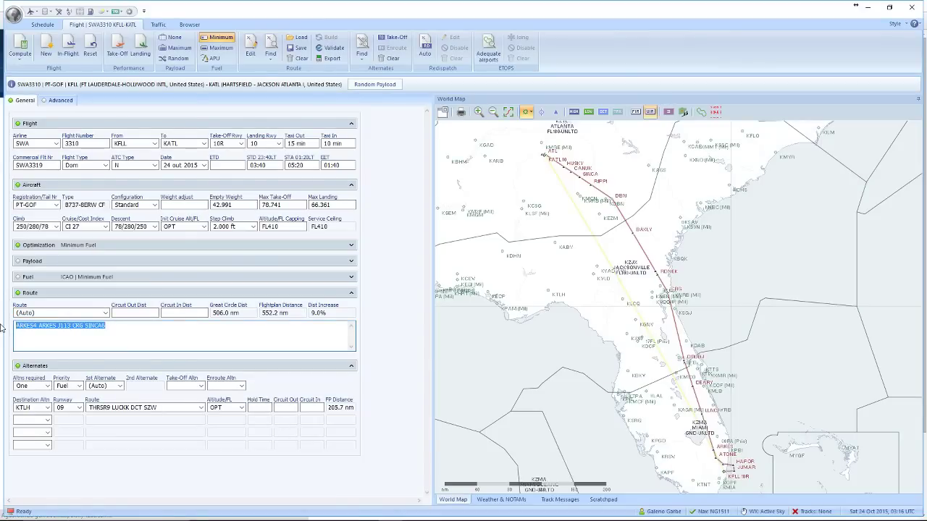
key(alt+Tab)
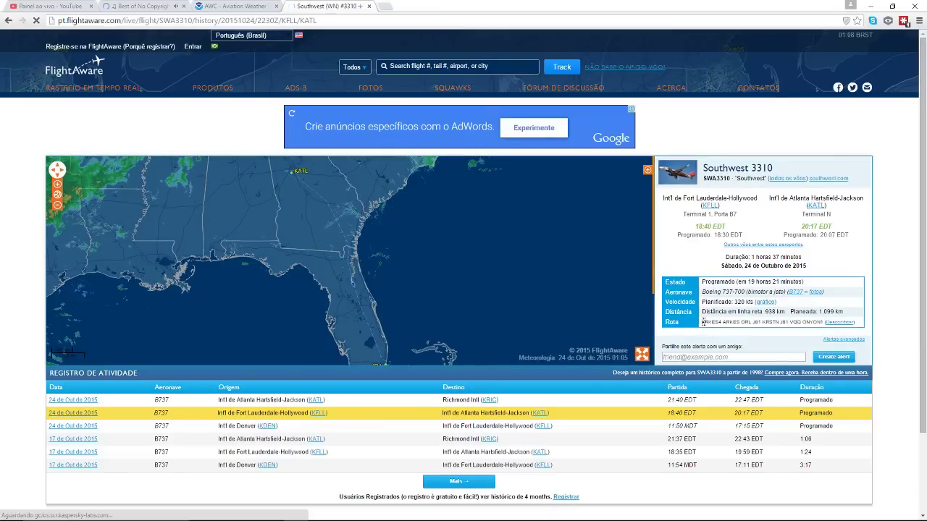
drag(701, 322, 800, 322)
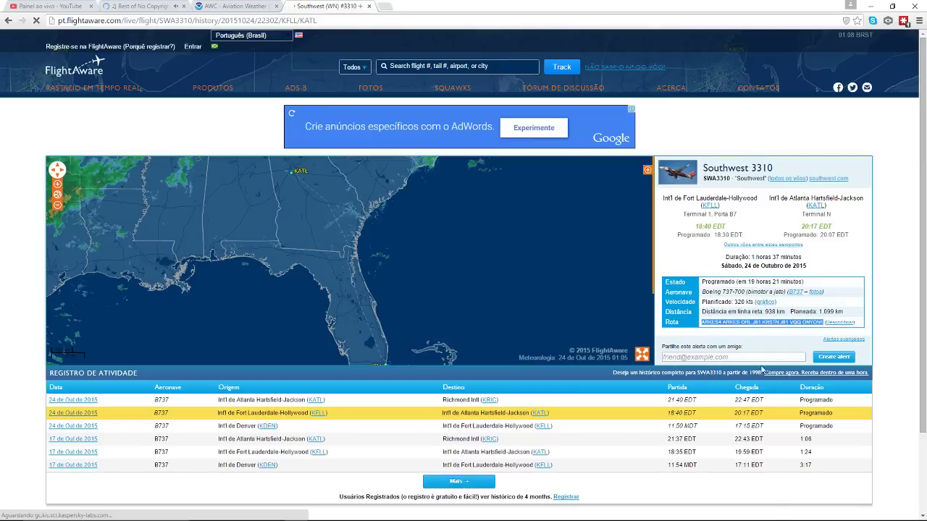
- Switch from FlightAware back to Professional Flight Planner X and review the main route text, highlighting it
click(699, 270)
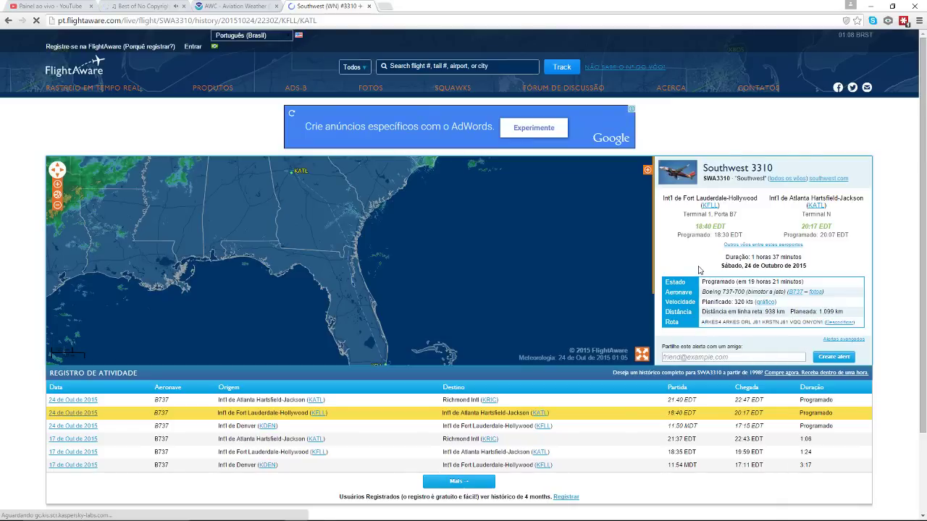
key(ctrl+1)
key(alt+Tab)
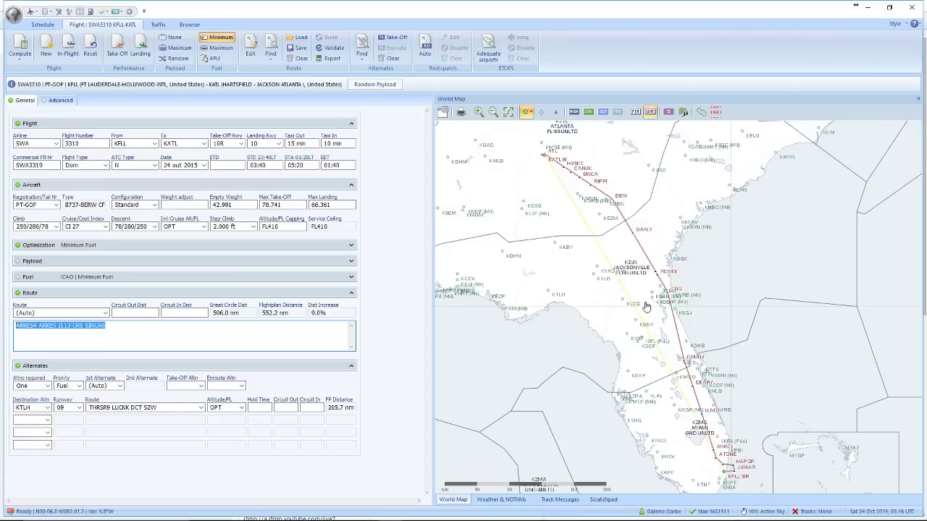
click(115, 327)
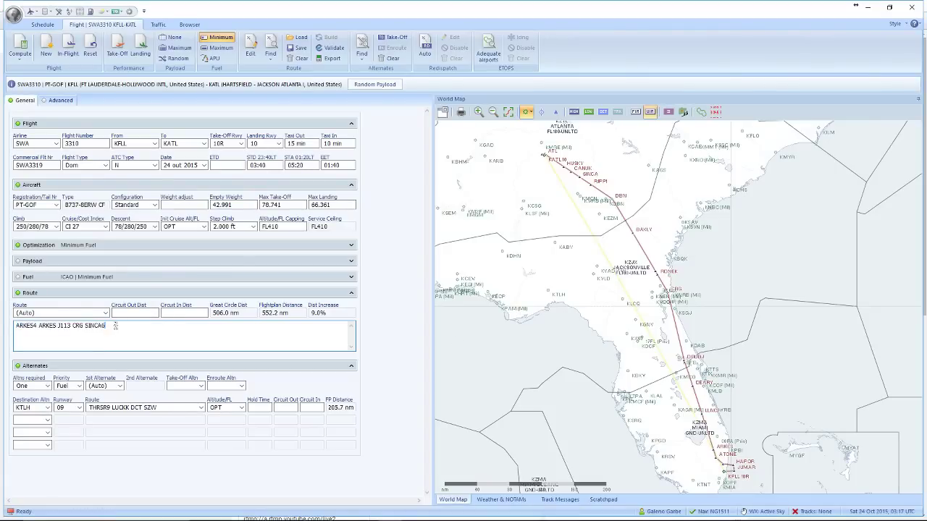
drag(116, 326, 4, 327)
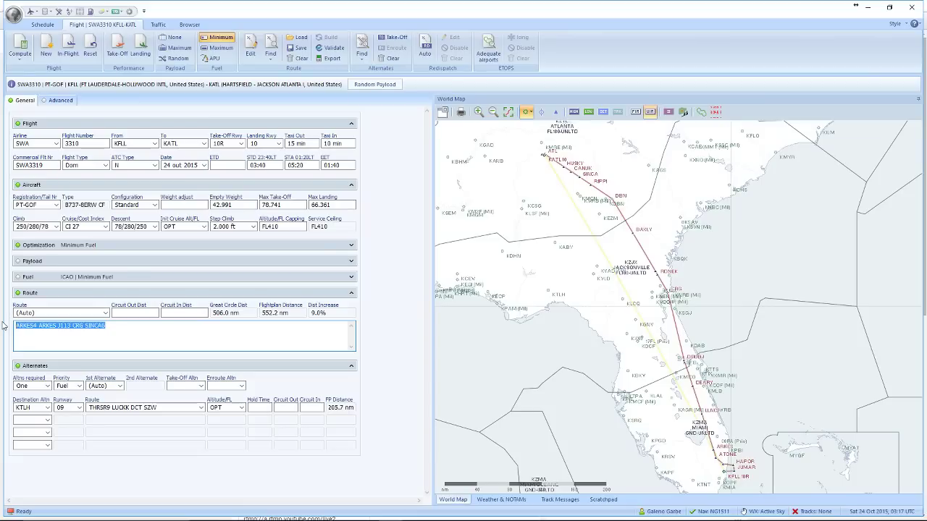
click(368, 512)
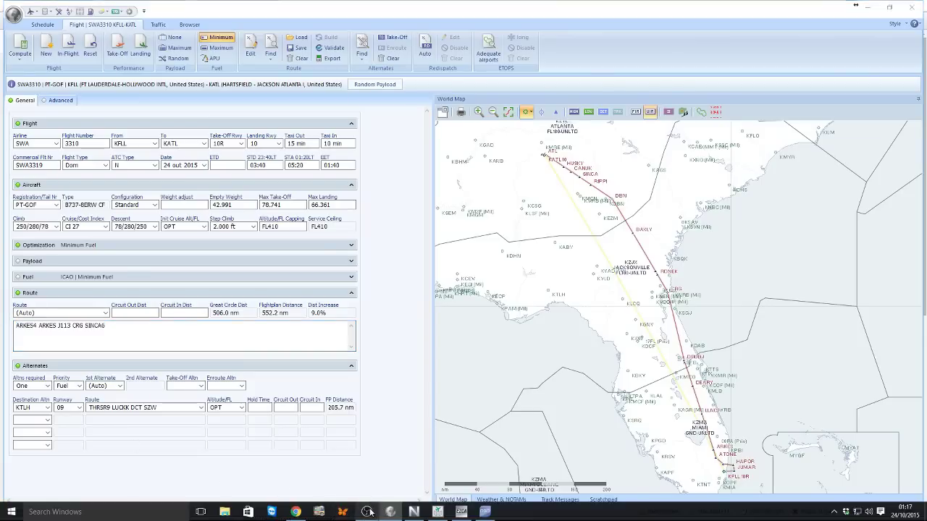
click(304, 453)
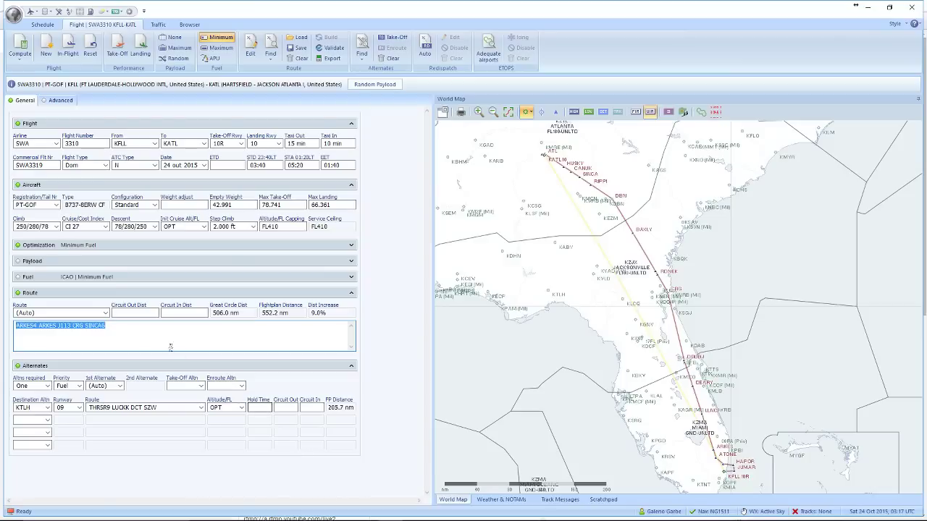
click(170, 347)
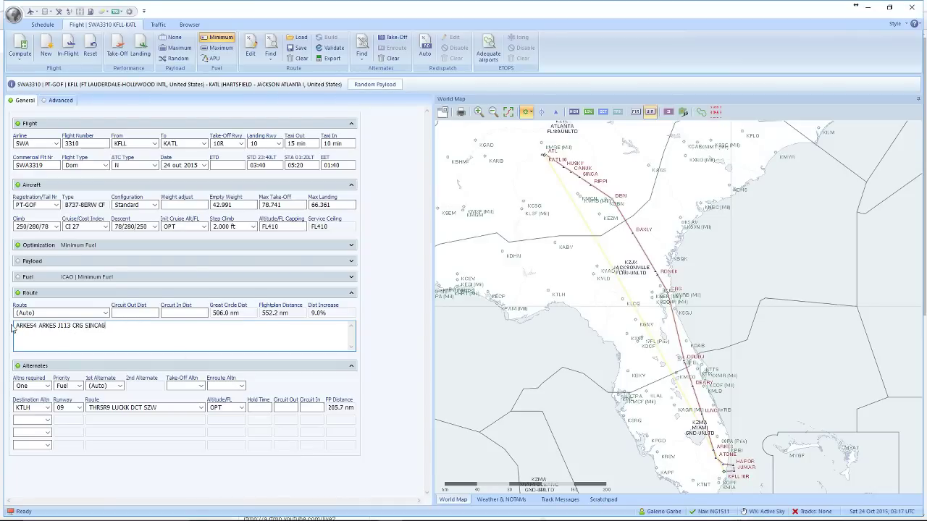
- Expand the fuel details and set the taxi fuel to 400
click(29, 277)
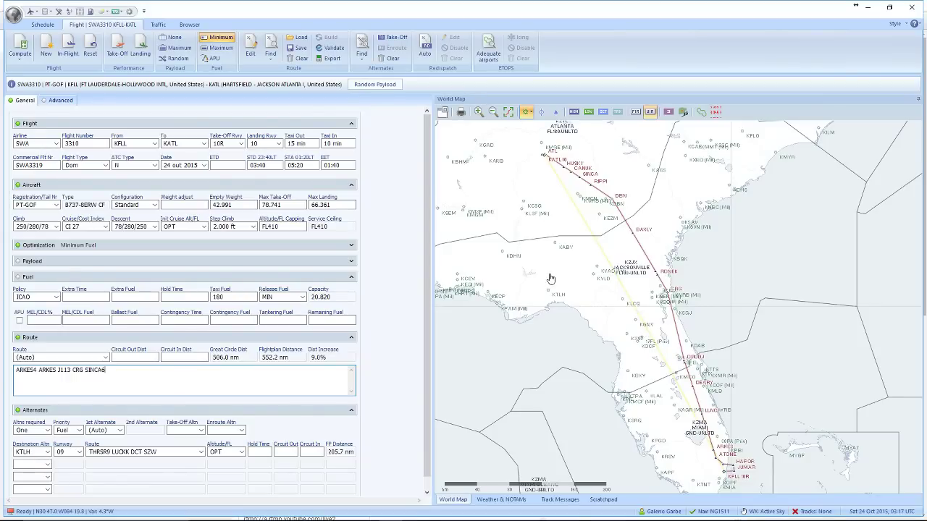
double_click(228, 297)
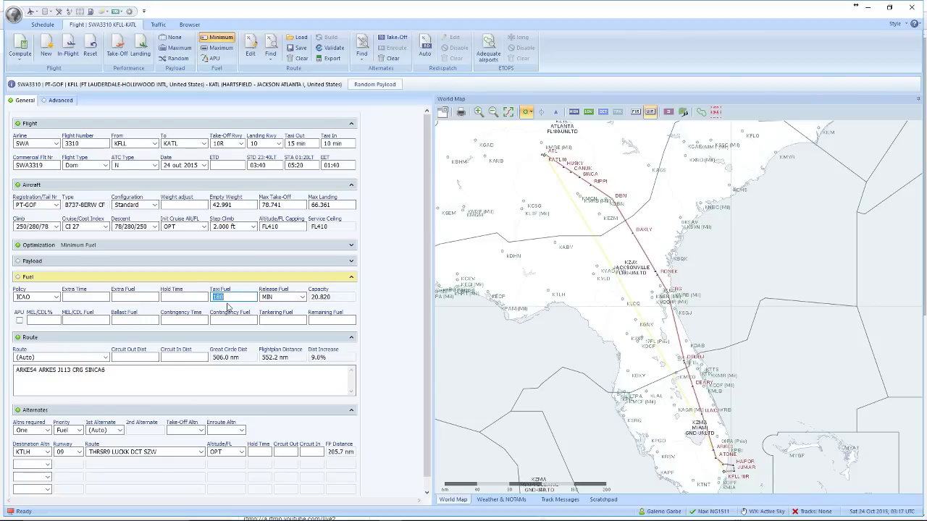
text(250)
key(ctrl+a)
text(400)
- Expand the payload details and generate a random payload for the flight
click(140, 264)
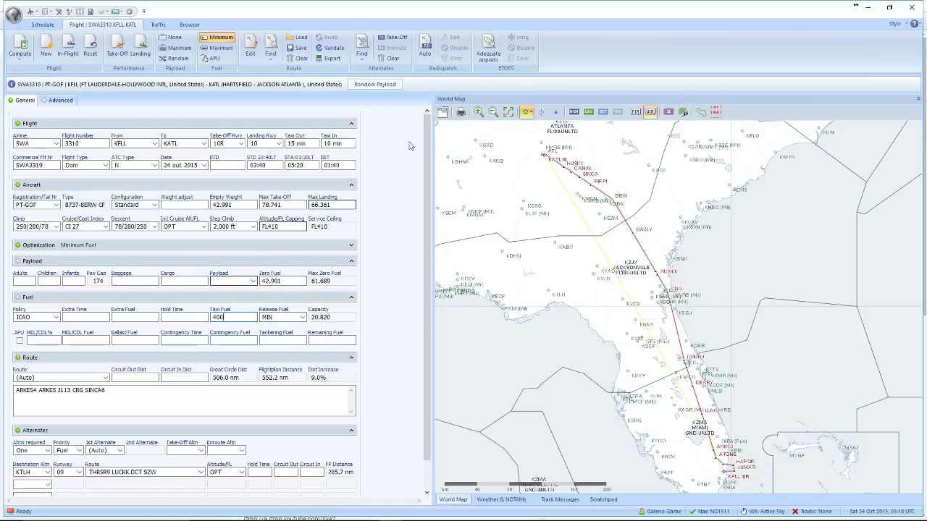
mouse_move(420, 67)
mouse_down()
mouse_move(345, 69)
mouse_move(316, 92)
mouse_move(346, 105)
mouse_move(394, 103)
mouse_move(427, 85)
mouse_move(407, 62)
mouse_up()
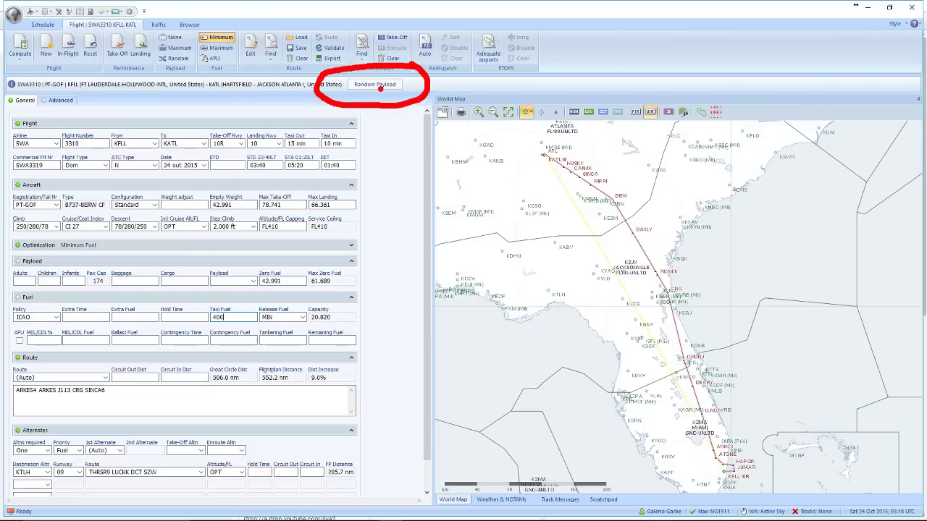
key(Escape)
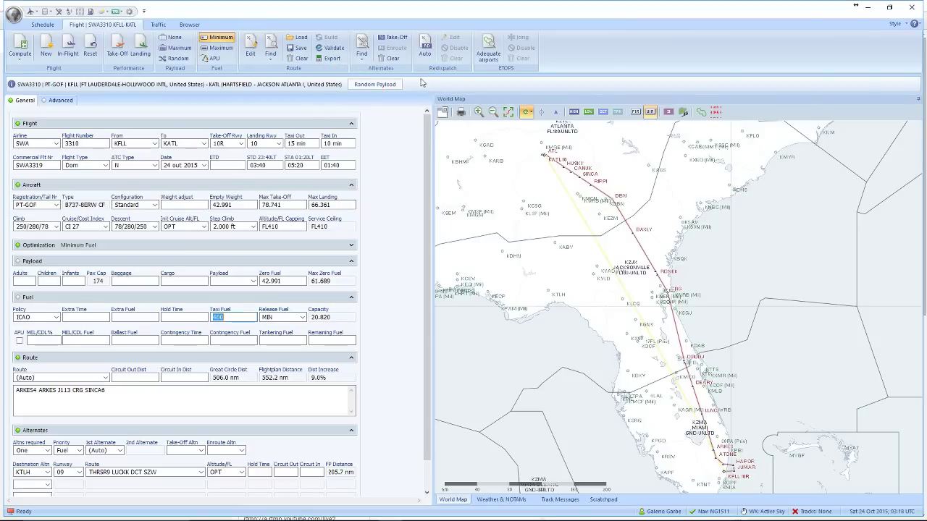
click(370, 85)
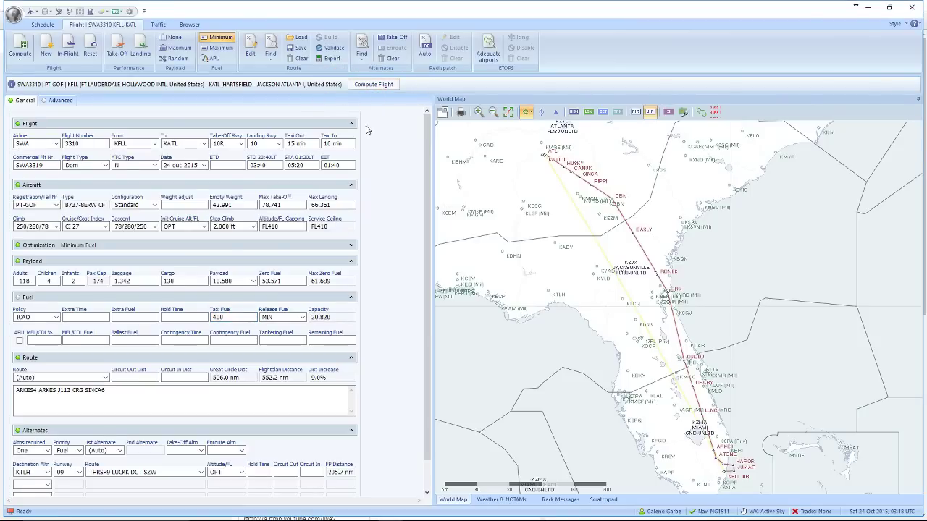
- Review the generated passenger, baggage, cargo and payload figures, then the zero fuel weight, circling each on screen
mouse_move(304, 259)
mouse_down()
mouse_move(91, 253)
mouse_move(6, 278)
mouse_move(163, 303)
mouse_move(324, 285)
mouse_move(257, 252)
mouse_up()
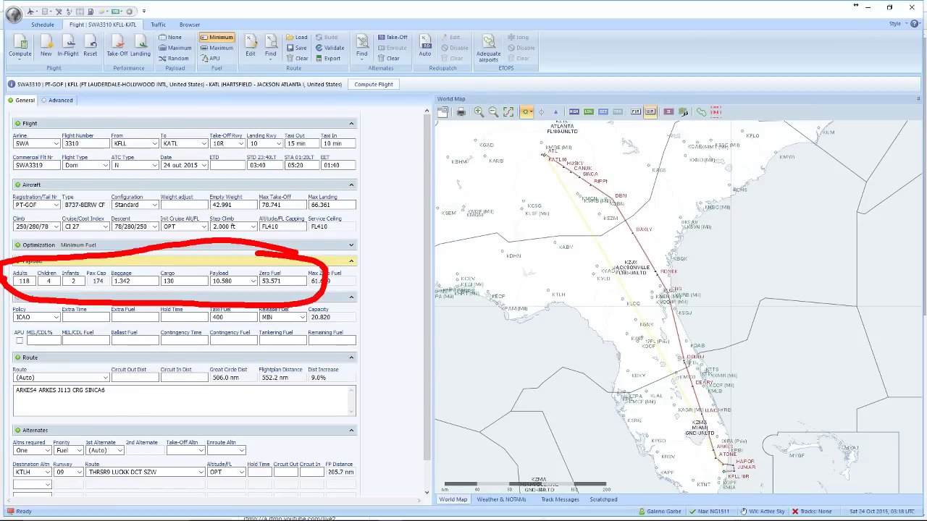
key(Escape)
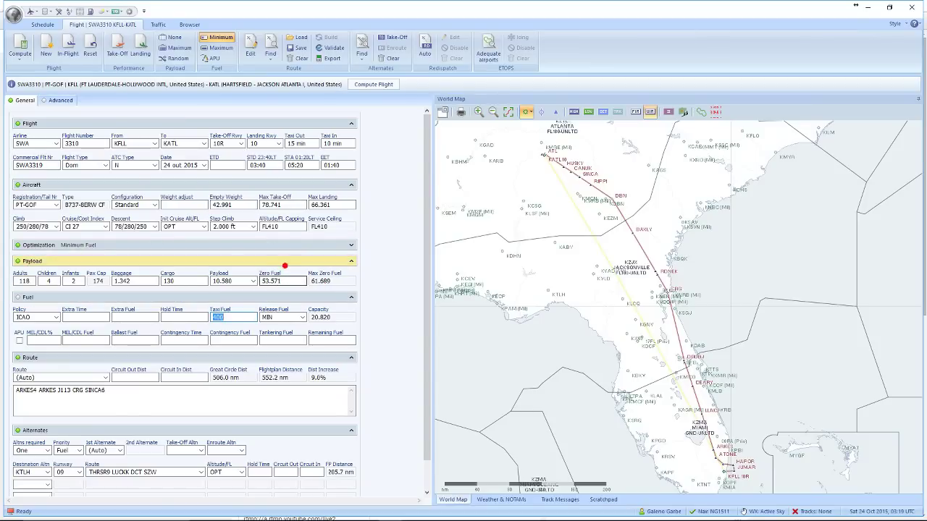
mouse_move(284, 265)
mouse_down()
mouse_move(265, 260)
mouse_move(243, 278)
mouse_move(276, 298)
mouse_move(300, 285)
mouse_move(287, 264)
mouse_up()
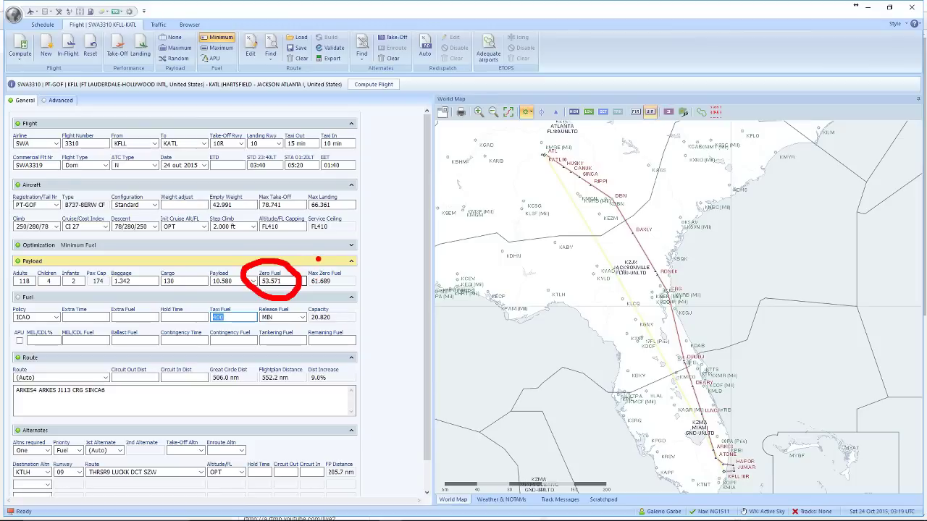
key(Escape)
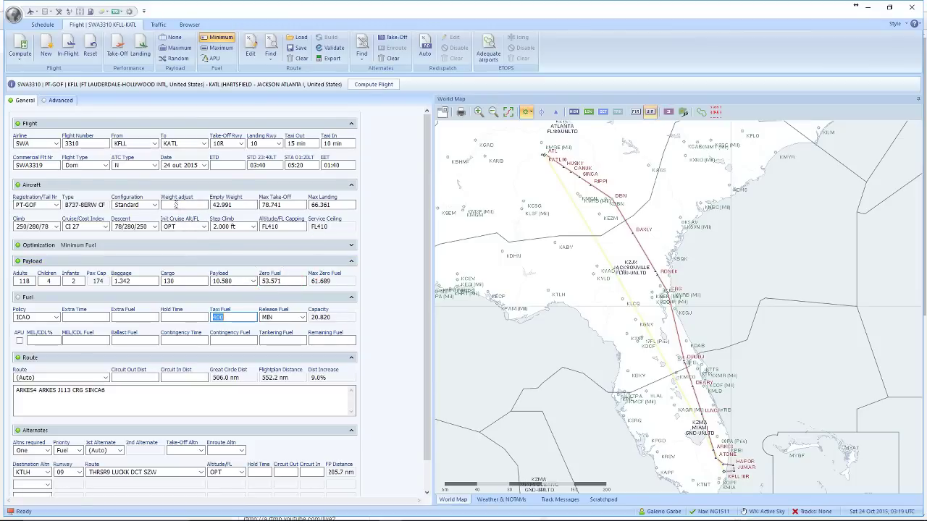
- Set the cruise cost index to 100 and compute the flight
click(87, 227)
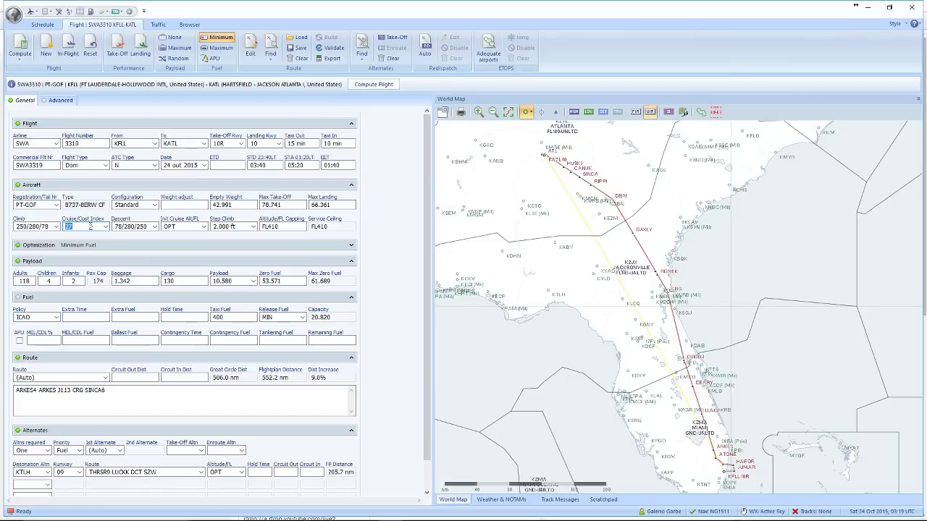
text(100)
click(90, 227)
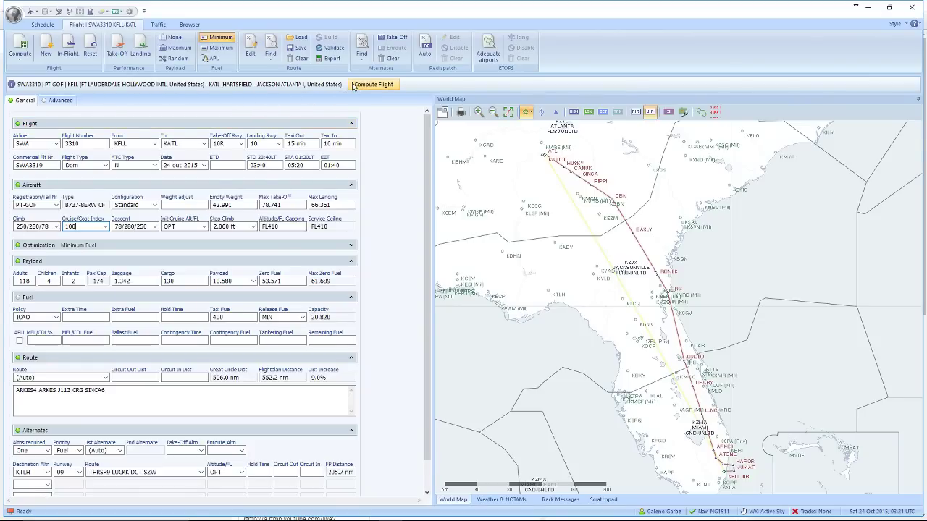
click(370, 85)
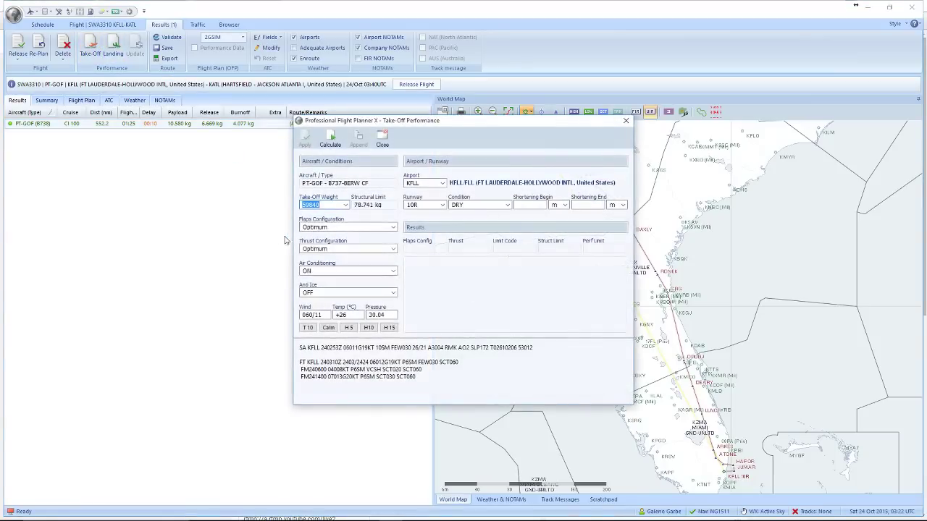
- Choose runway 10L for the KFLL take-off, calculate the performance, and mark the resulting flaps and thrust
click(426, 206)
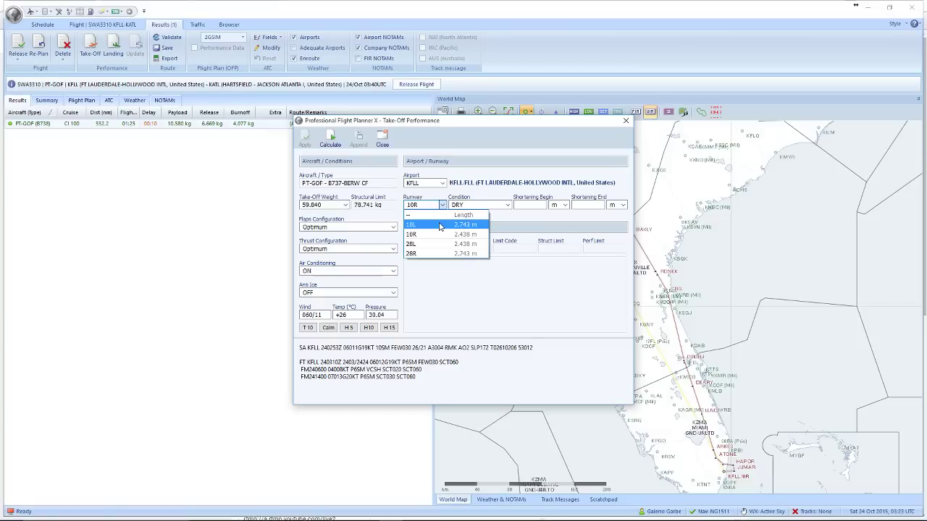
click(438, 225)
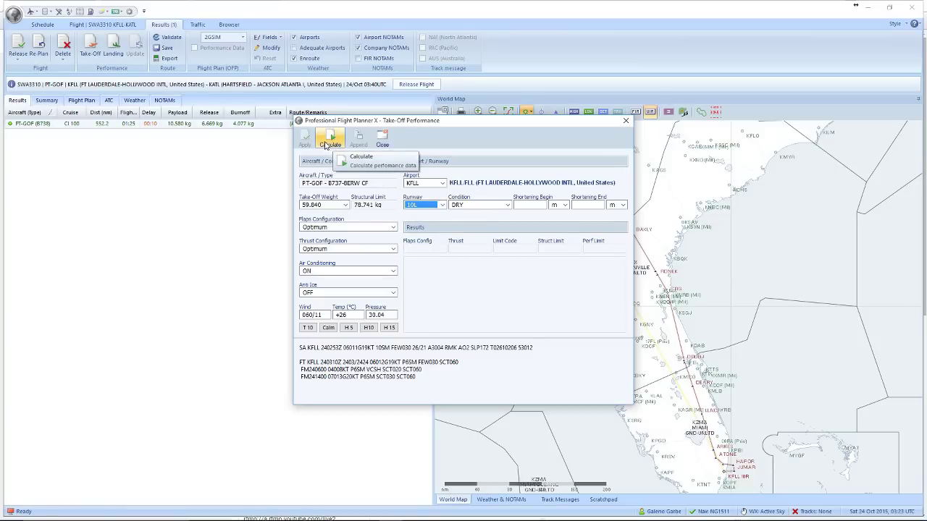
click(326, 144)
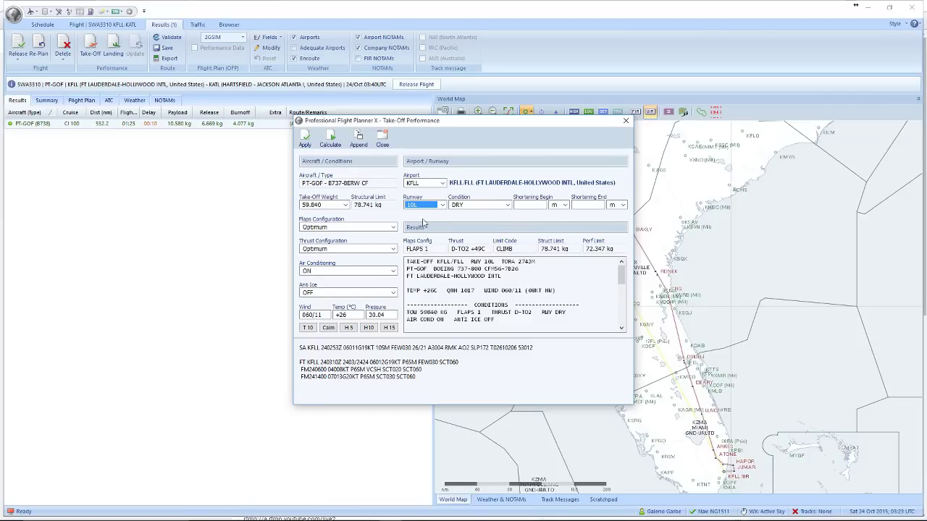
mouse_move(425, 239)
mouse_down()
mouse_move(393, 232)
mouse_move(413, 264)
mouse_move(443, 251)
mouse_move(422, 230)
mouse_move(432, 257)
mouse_up()
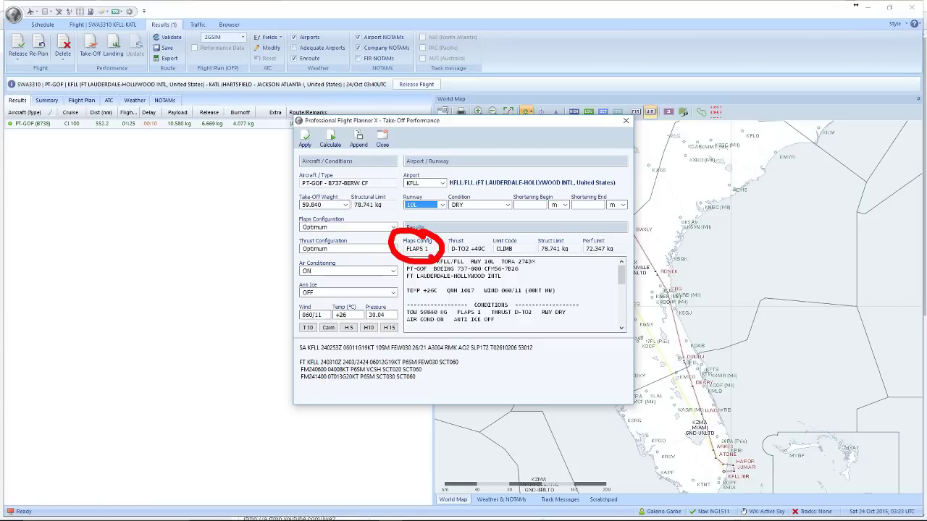
mouse_move(483, 230)
mouse_down()
mouse_move(441, 246)
mouse_move(443, 256)
mouse_move(452, 261)
mouse_move(488, 236)
mouse_move(489, 253)
mouse_move(449, 252)
mouse_move(482, 231)
mouse_up()
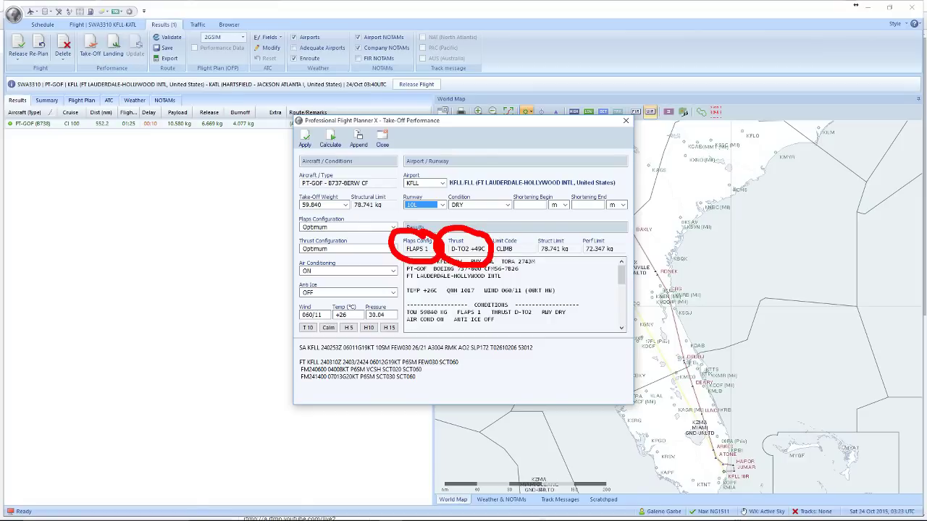
key(Escape)
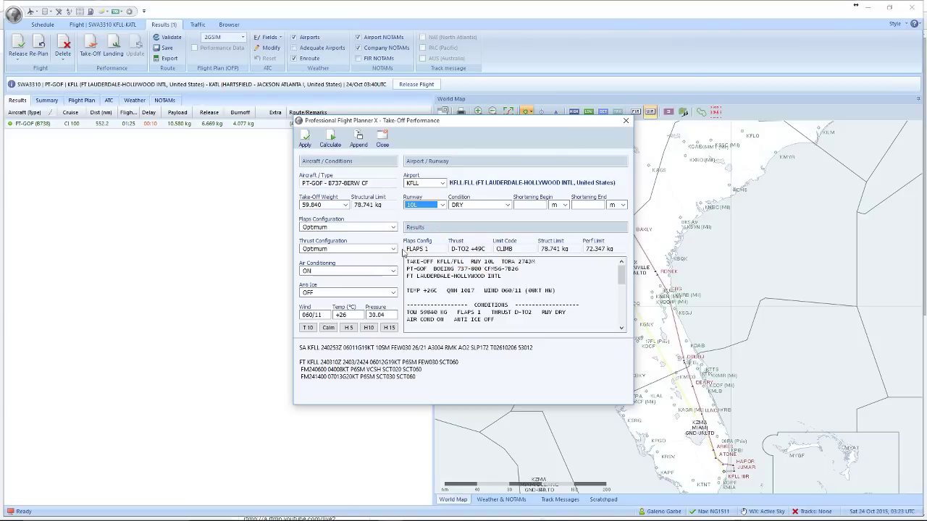
- Set the take-off flaps configuration to FLAPS 5, recalculate the performance, and apply it to the flight plan
click(318, 228)
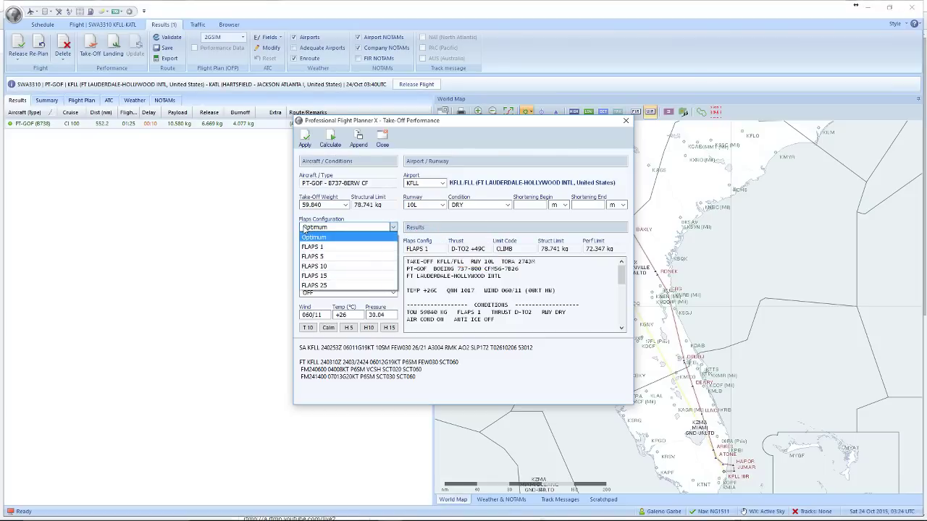
click(315, 258)
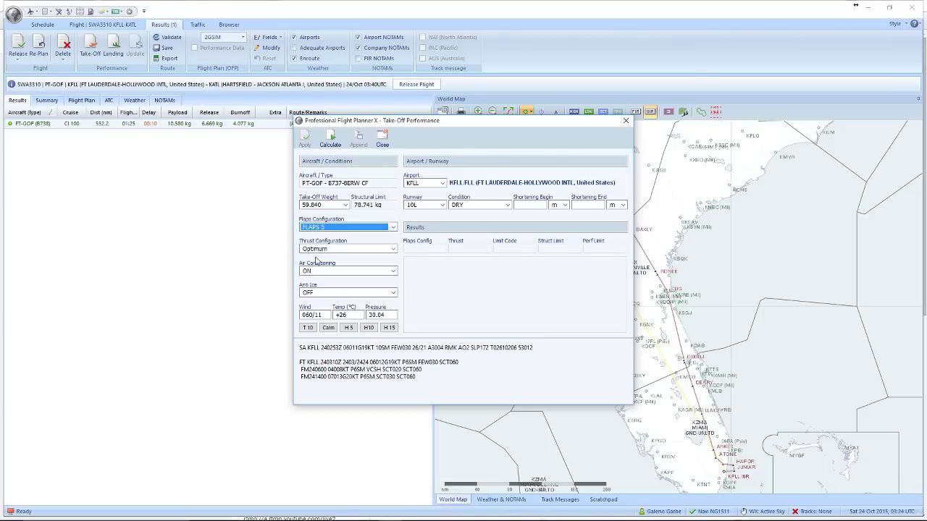
click(333, 138)
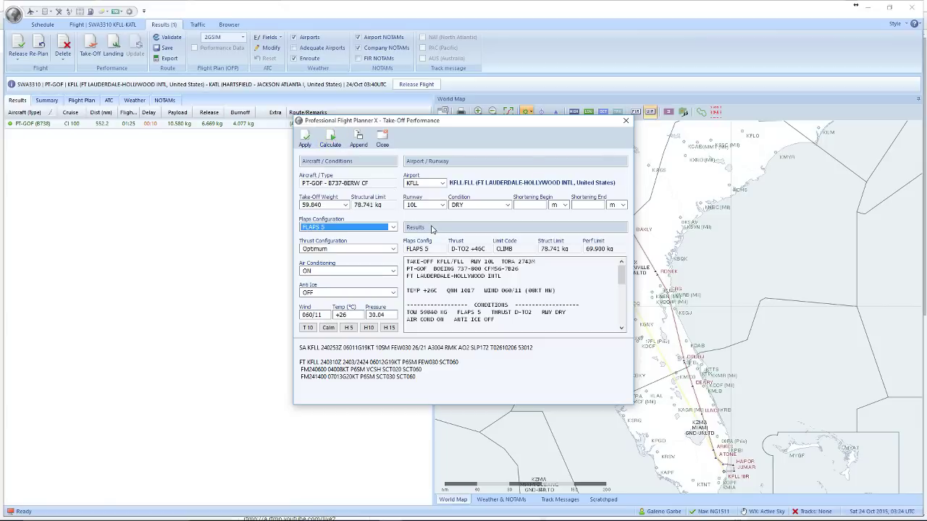
click(305, 138)
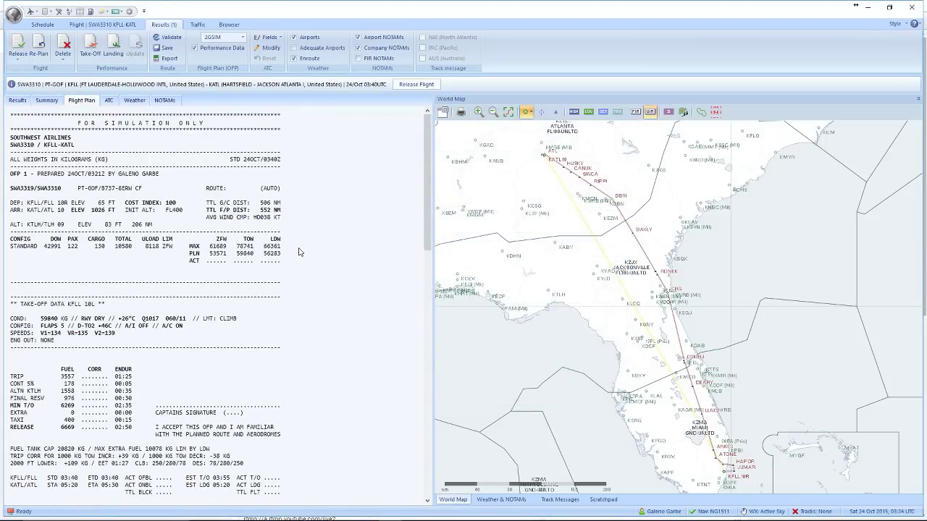
- Open the landing performance calculation for KATL and select runway 10
click(113, 46)
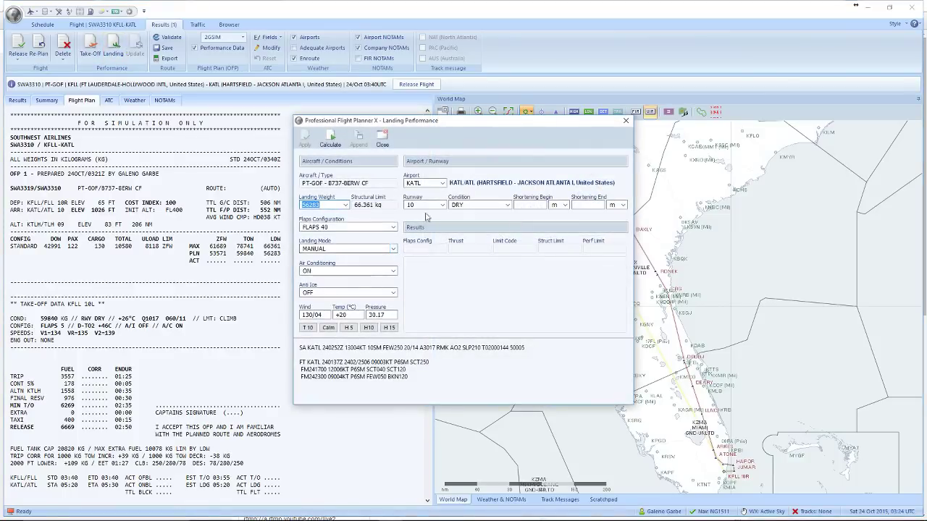
click(428, 205)
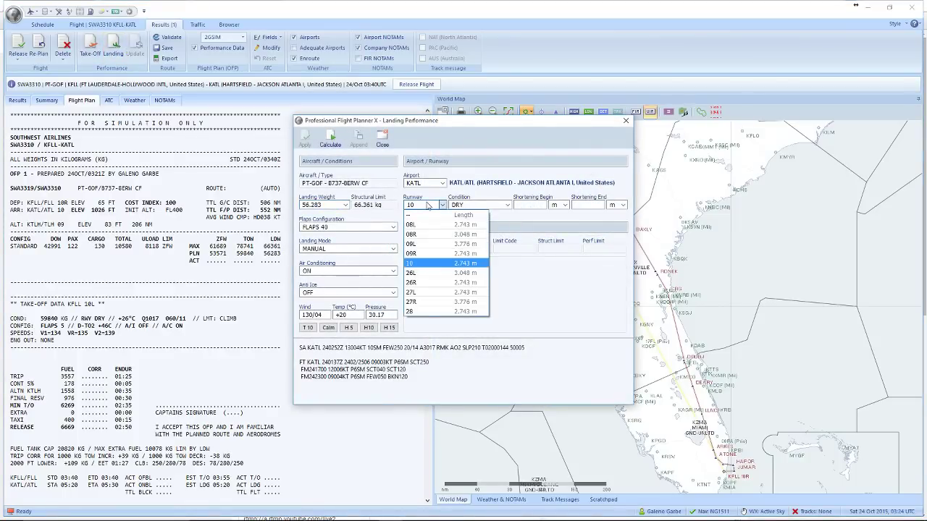
click(434, 264)
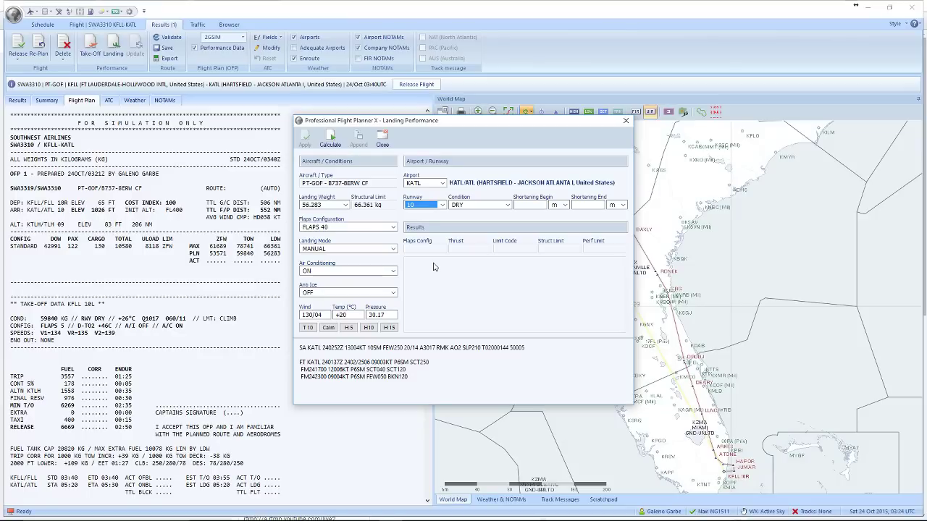
- Switch to Navigraph Charts, close the airport search, and create a new route with KFLL as the departure
mouse_move(375, 518)
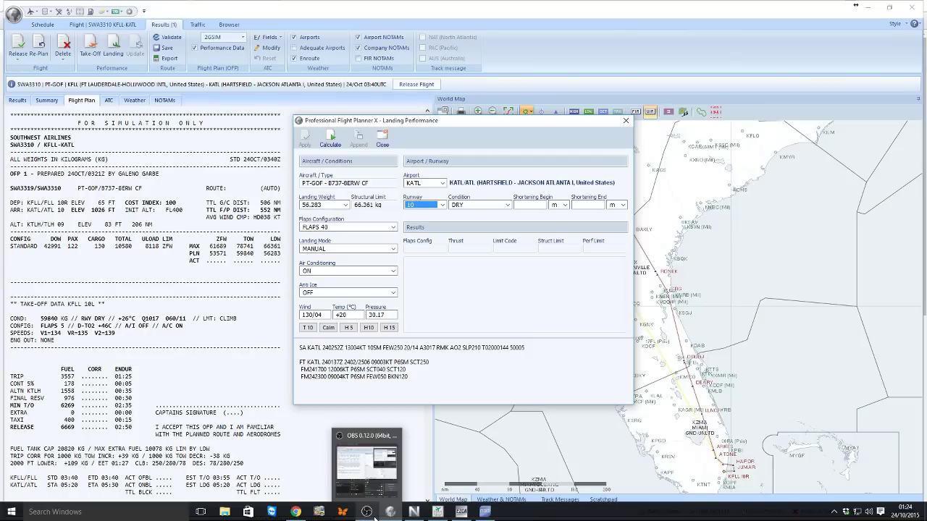
click(438, 512)
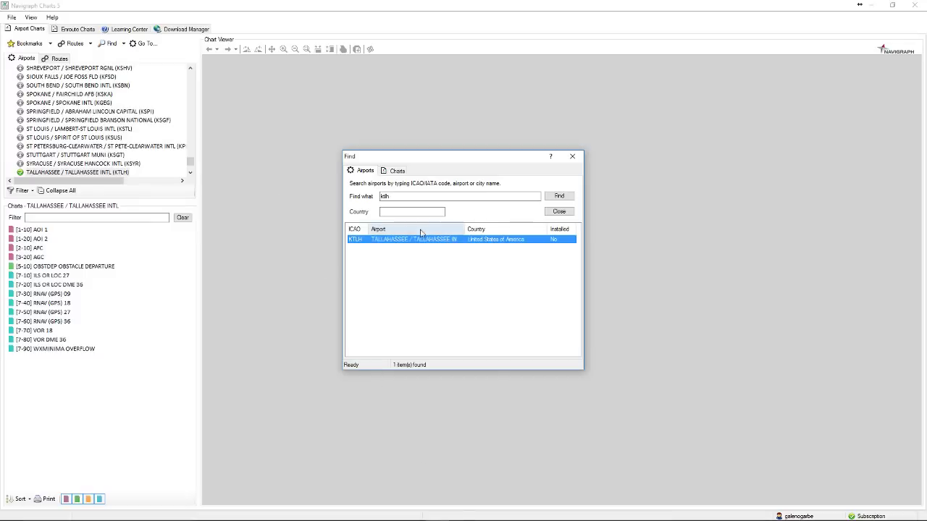
click(559, 211)
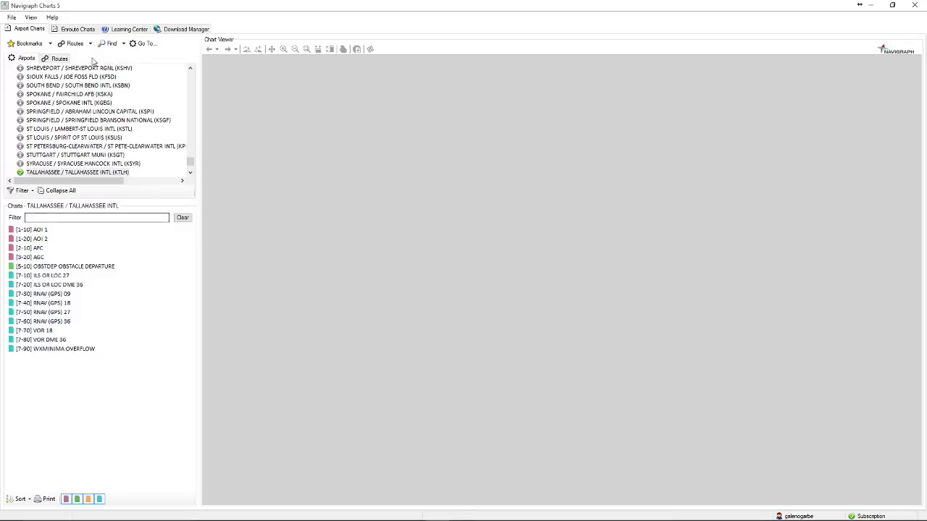
click(58, 58)
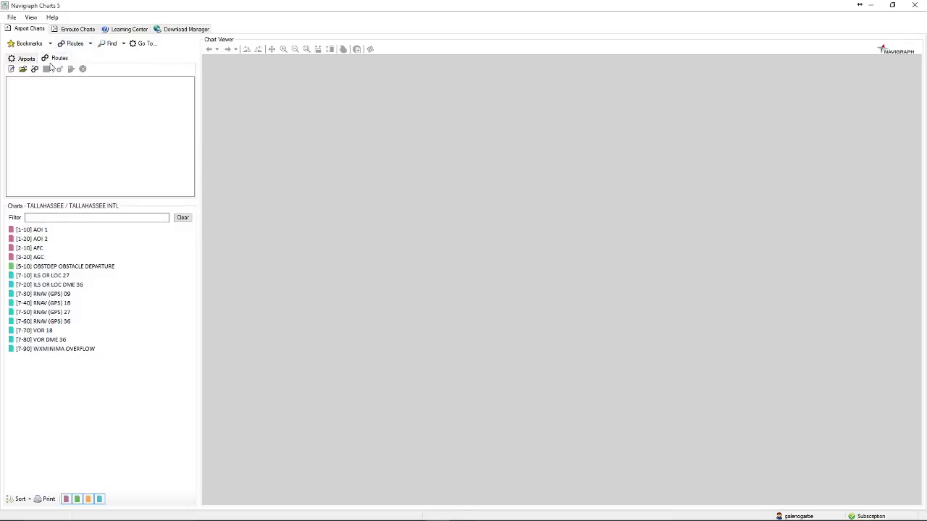
click(89, 43)
click(76, 56)
click(44, 90)
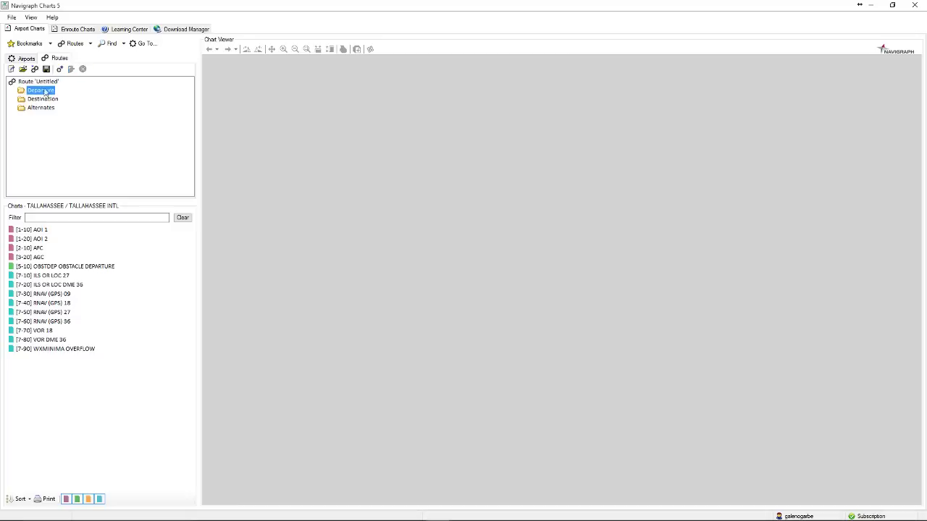
click(59, 69)
text(KFLL)
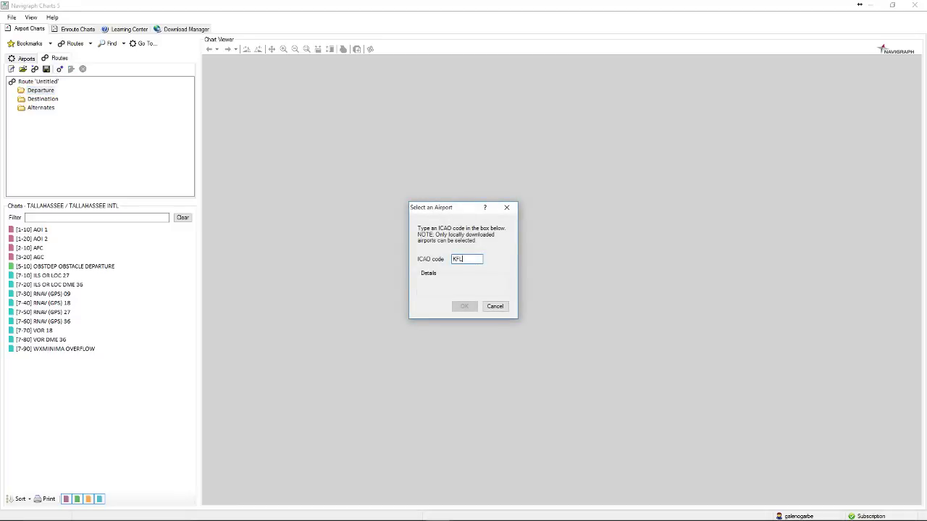
key(Return)
- Add KATL as the destination airport of the new route
click(40, 108)
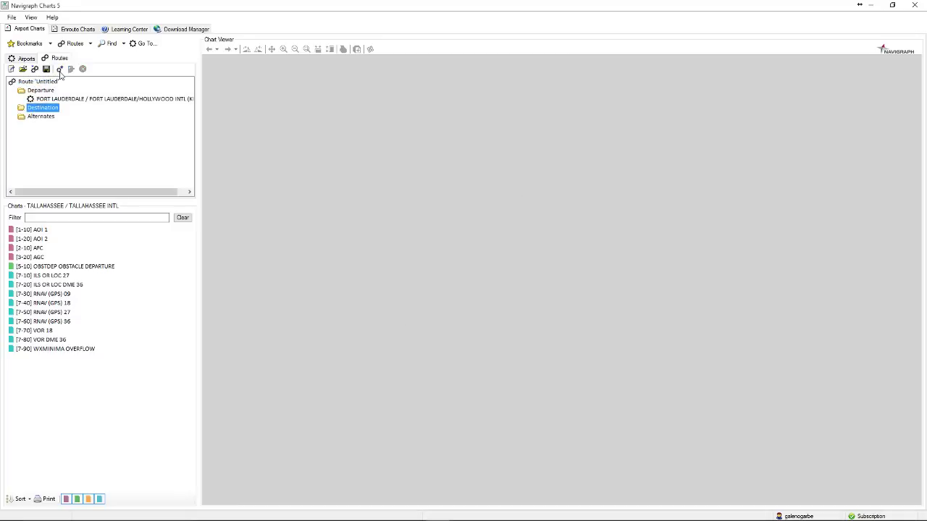
click(60, 69)
text(KATL)
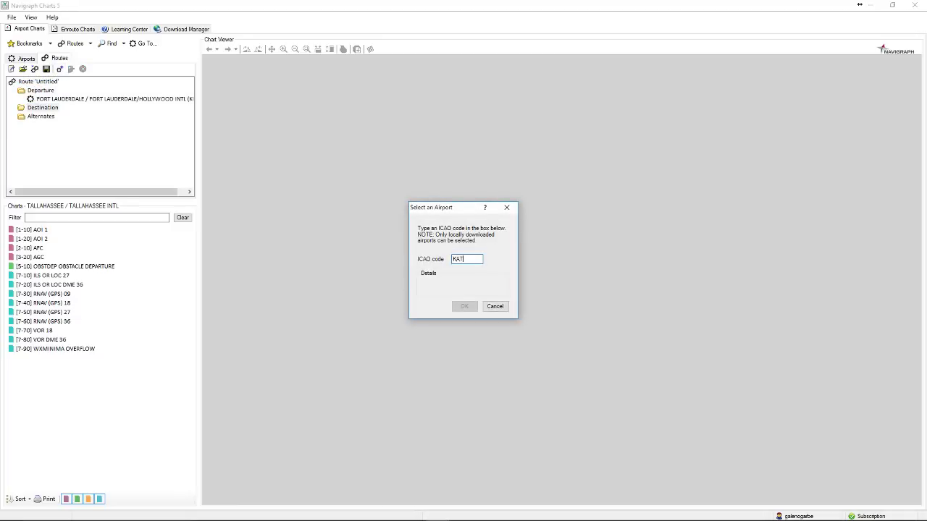
key(Return)
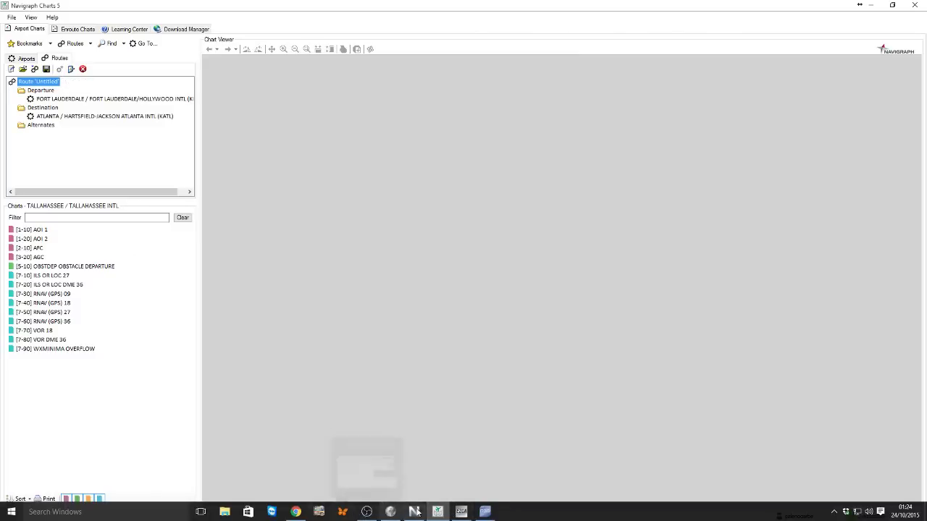
- Check the alternate in Professional Flight Planner X, and add KTLH as the route's alternate in Navigraph Charts
click(389, 514)
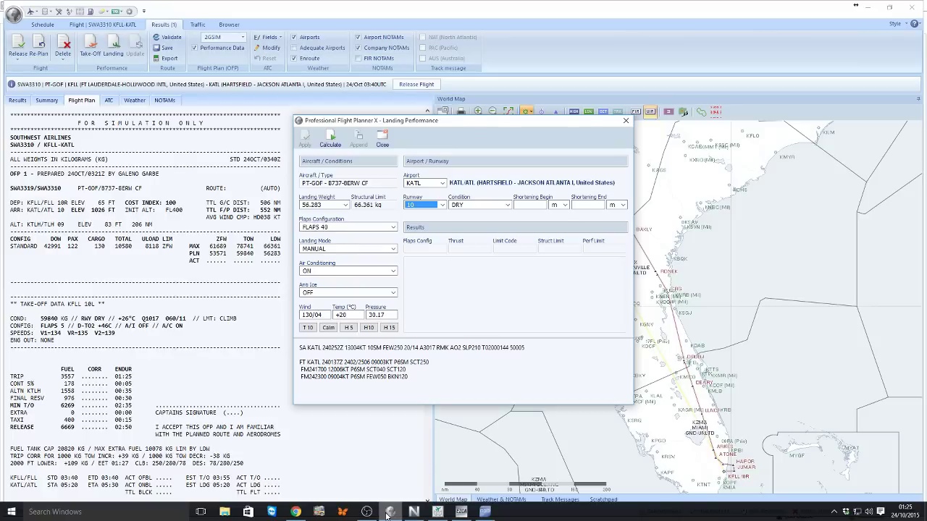
key(Tab)
click(390, 512)
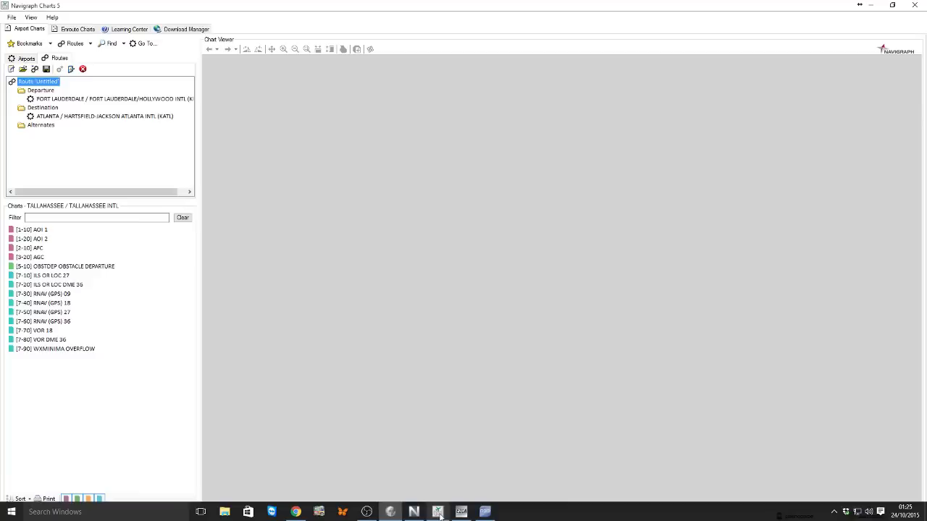
click(40, 125)
click(60, 69)
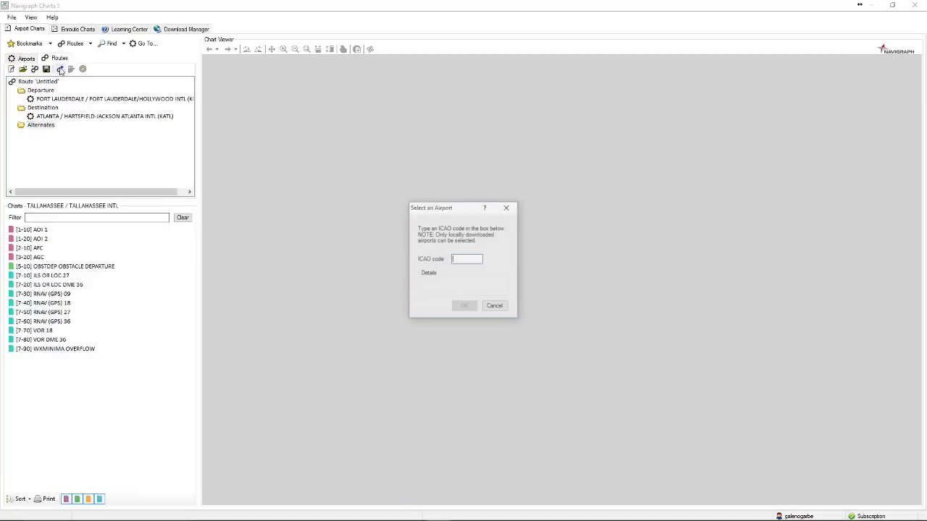
text(KTLH)
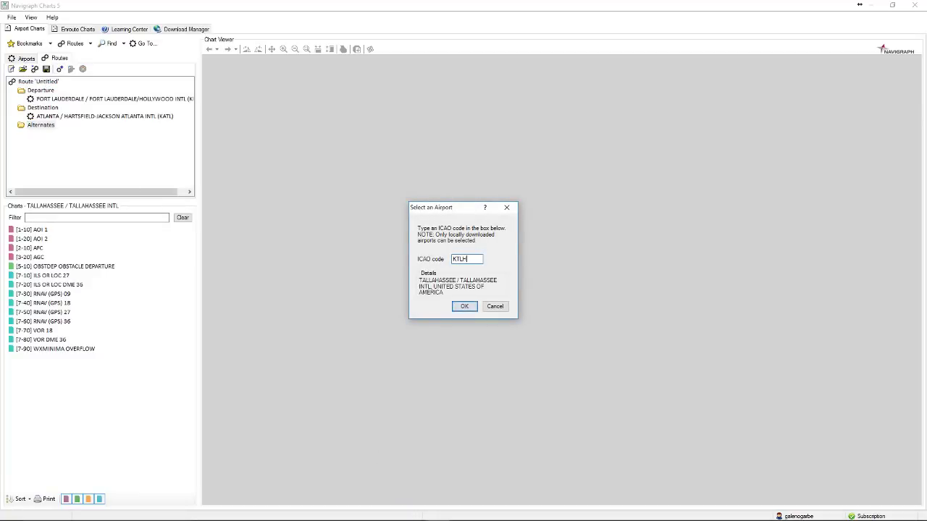
key(Return)
- Save the route as "KFLL to KATL" in the USA folder
click(46, 68)
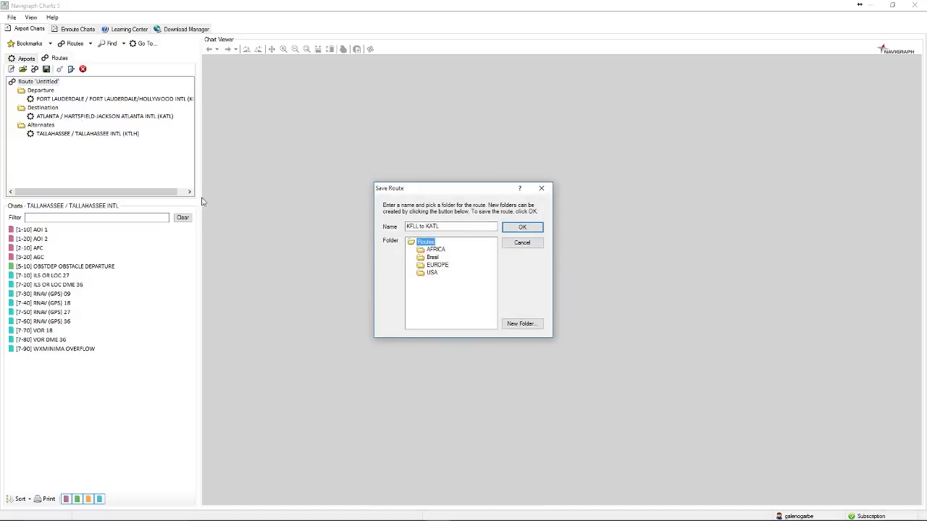
click(432, 272)
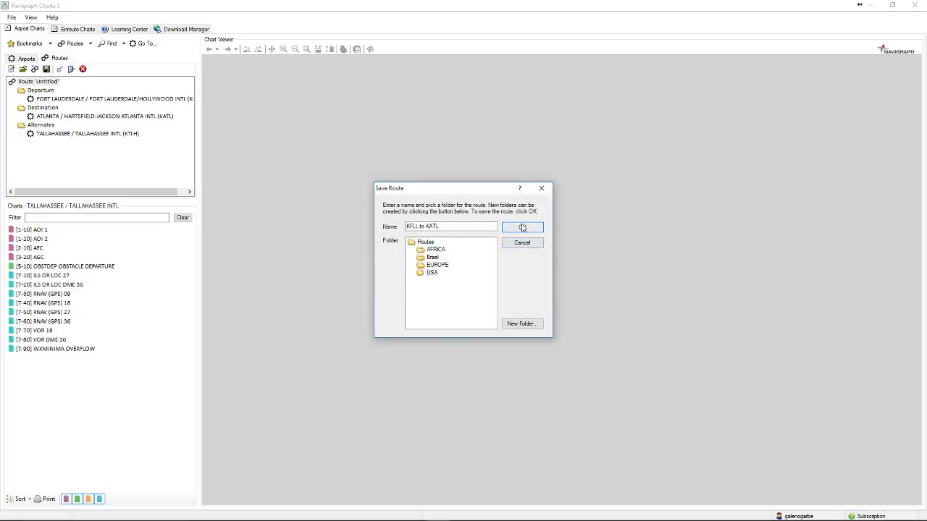
click(520, 228)
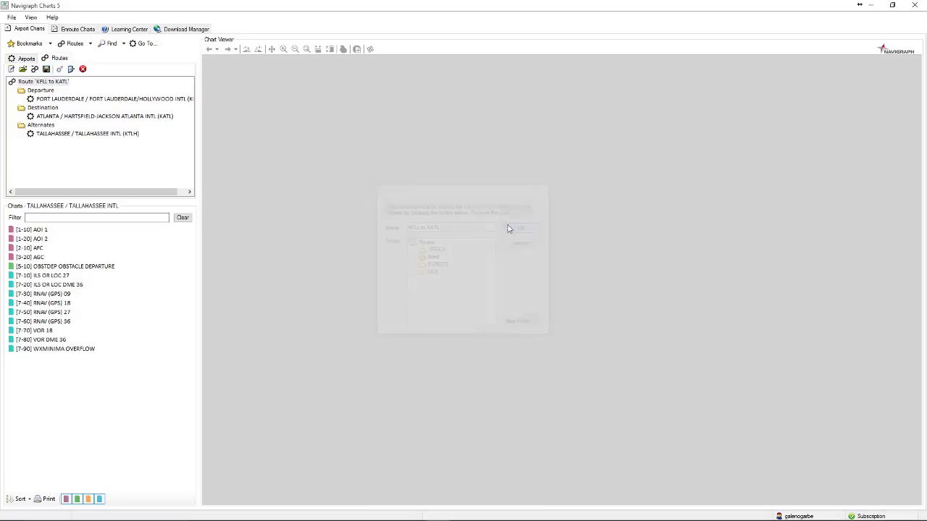
- Open KATL's [3-10] AGC ground chart and temporarily circle each runway and the terminal area on it in red, blue and yellow
click(72, 116)
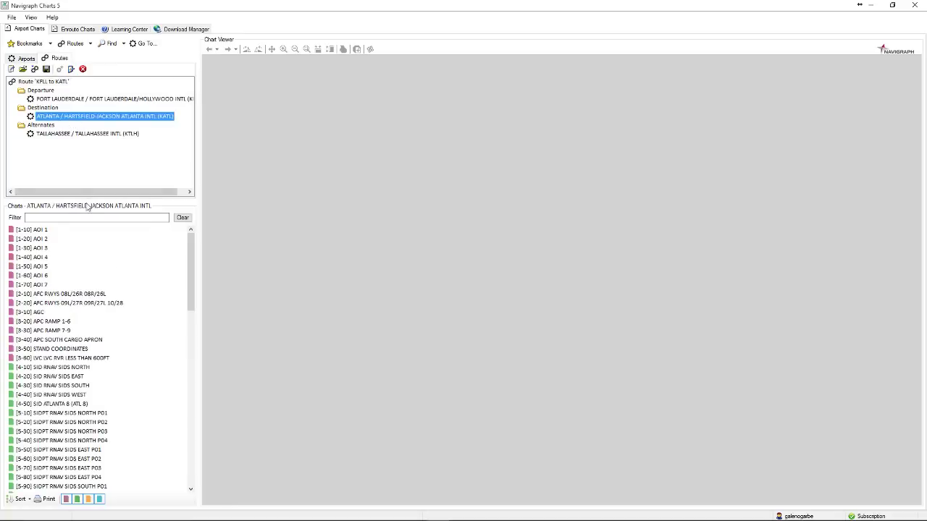
click(42, 312)
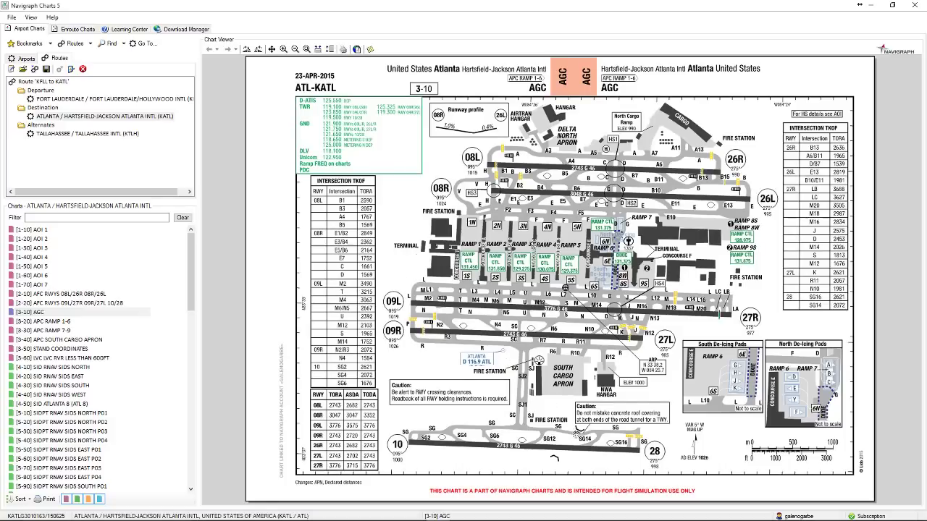
mouse_move(672, 428)
mouse_down()
mouse_move(617, 400)
mouse_move(521, 382)
mouse_move(428, 383)
mouse_move(377, 416)
mouse_move(365, 454)
mouse_move(450, 492)
mouse_move(627, 488)
mouse_move(669, 452)
mouse_move(672, 423)
mouse_up()
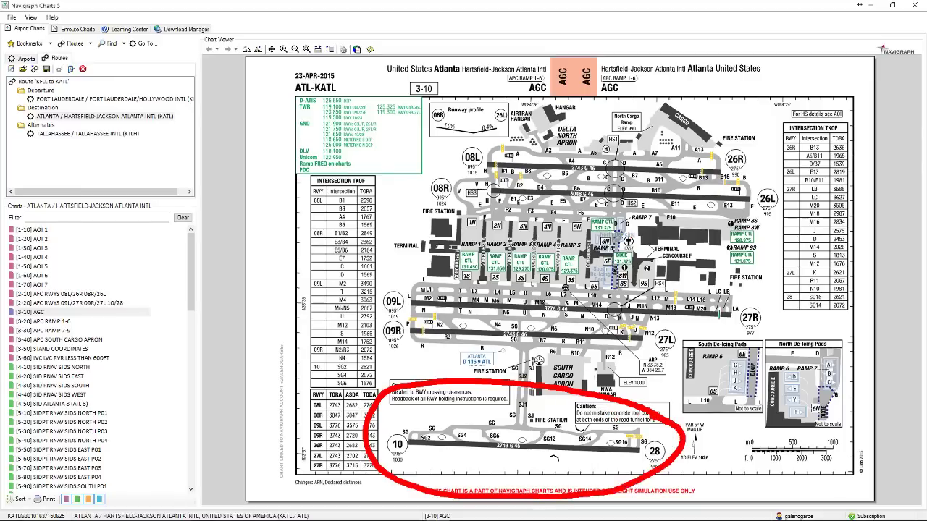
mouse_move(754, 133)
mouse_down()
mouse_move(692, 112)
mouse_move(597, 101)
mouse_move(509, 105)
mouse_move(467, 127)
mouse_move(467, 159)
mouse_move(507, 171)
mouse_move(691, 181)
mouse_move(739, 172)
mouse_move(768, 145)
mouse_move(757, 123)
mouse_up()
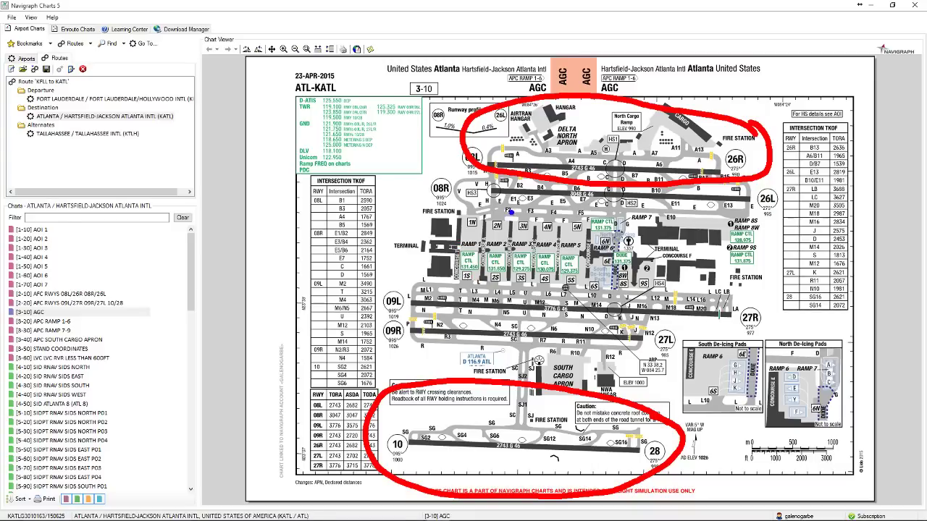
mouse_move(521, 176)
mouse_down()
mouse_move(434, 174)
mouse_move(430, 189)
mouse_move(443, 200)
mouse_move(678, 227)
mouse_move(761, 227)
mouse_move(774, 194)
mouse_move(721, 180)
mouse_move(513, 178)
mouse_up()
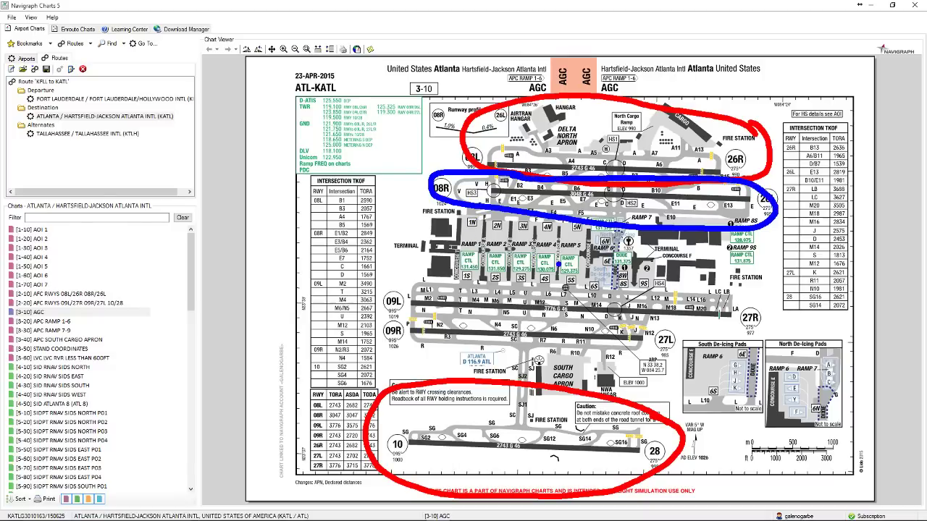
mouse_move(500, 202)
mouse_down()
mouse_move(416, 225)
mouse_move(409, 265)
mouse_move(457, 282)
mouse_move(692, 292)
mouse_move(746, 288)
mouse_move(774, 267)
mouse_move(731, 245)
mouse_move(615, 248)
mouse_move(435, 211)
mouse_up()
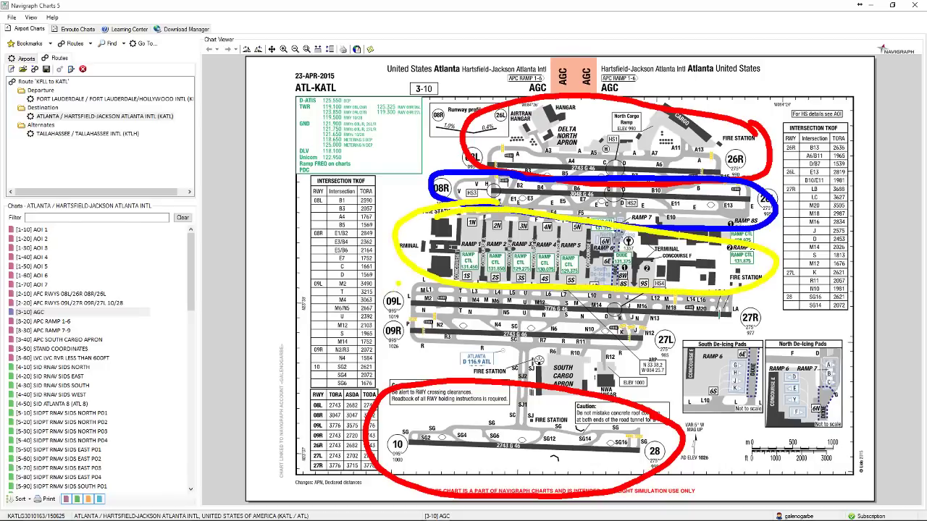
mouse_move(437, 279)
mouse_down()
mouse_move(393, 276)
mouse_move(363, 300)
mouse_move(532, 326)
mouse_move(782, 326)
mouse_move(760, 303)
mouse_move(631, 280)
mouse_move(459, 284)
mouse_move(433, 279)
mouse_up()
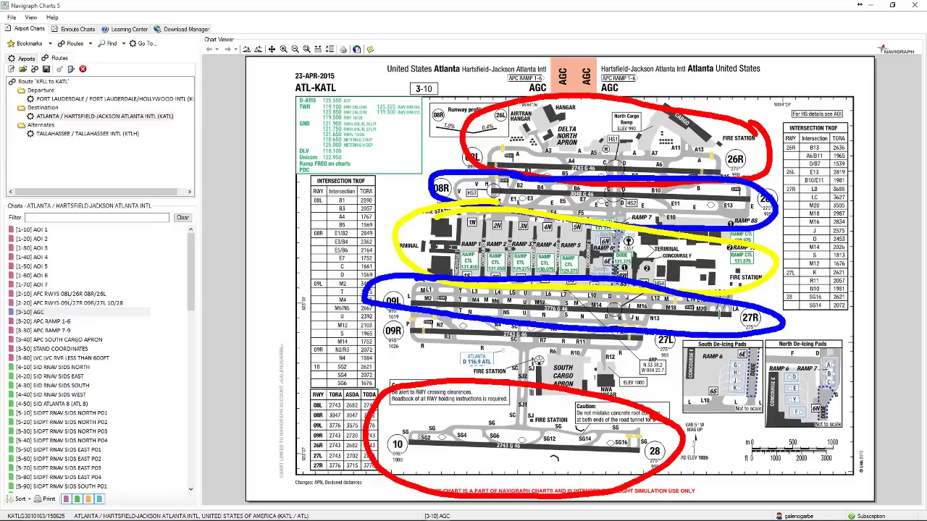
mouse_move(417, 316)
mouse_down()
mouse_move(360, 335)
mouse_move(362, 345)
mouse_move(454, 379)
mouse_move(534, 384)
mouse_move(649, 364)
mouse_move(620, 326)
mouse_move(413, 331)
mouse_up()
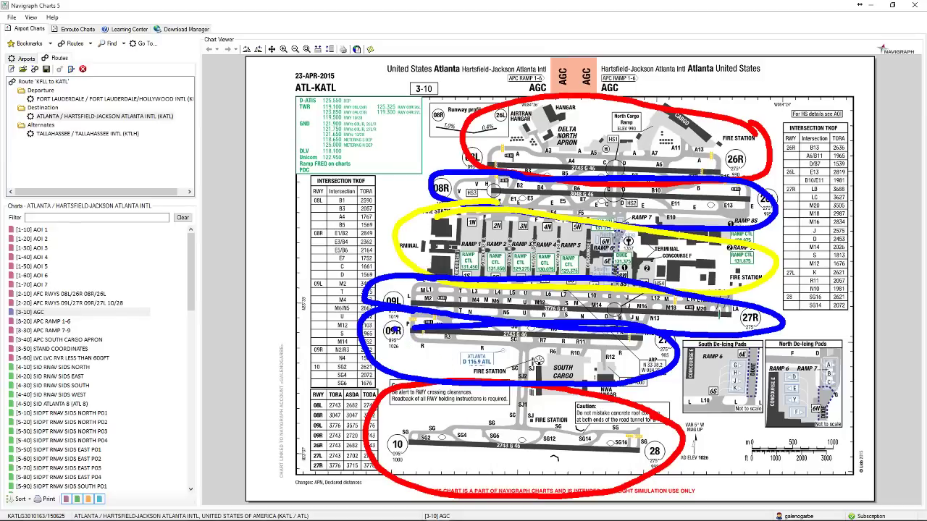
key(Escape)
- Switch to Professional Flight Planner X and set the KATL landing runway to 09R
key(alt+Tab)
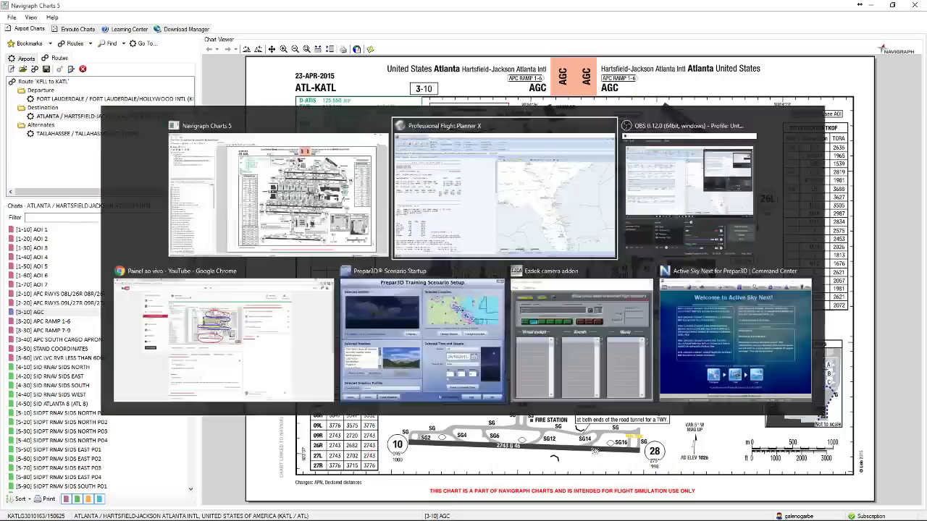
click(428, 205)
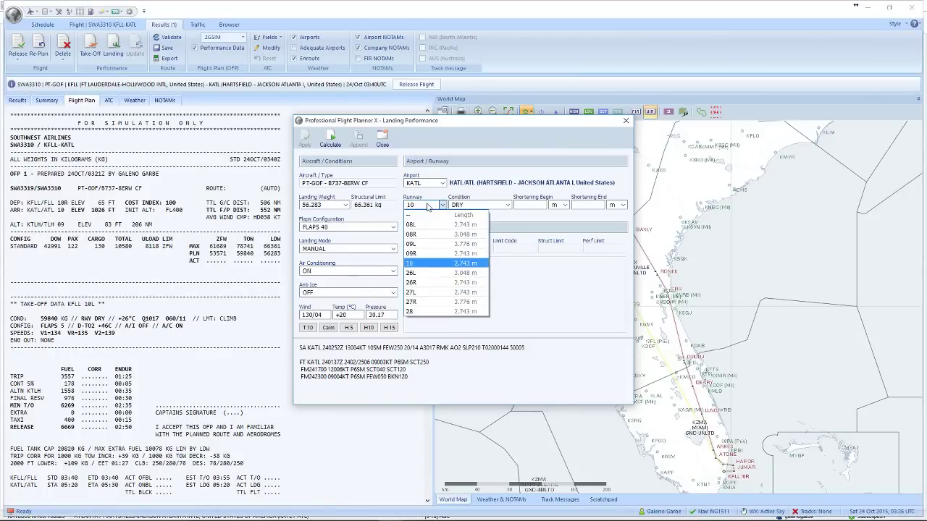
click(426, 253)
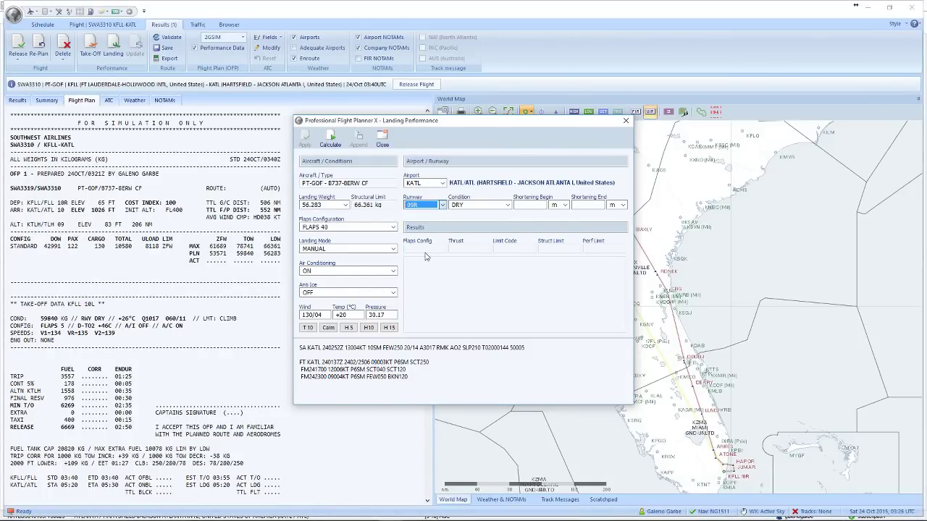
- Check runways 09L and 09R on the KATL ground chart, and set the landing runway to 09L in Professional Flight Planner X
key(alt+Tab)
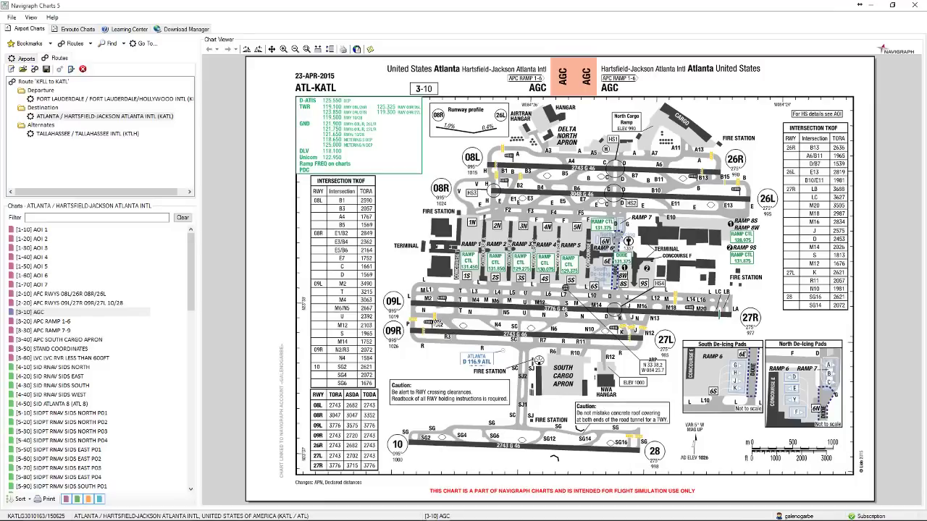
mouse_move(435, 323)
mouse_down()
mouse_move(362, 312)
mouse_move(434, 320)
mouse_move(382, 313)
mouse_up()
key(Escape)
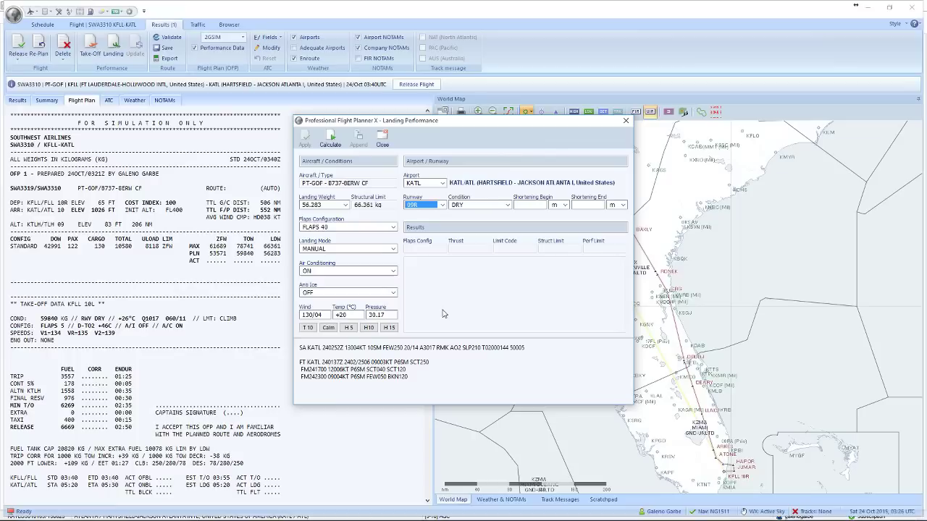
key(alt+Tab)
click(438, 205)
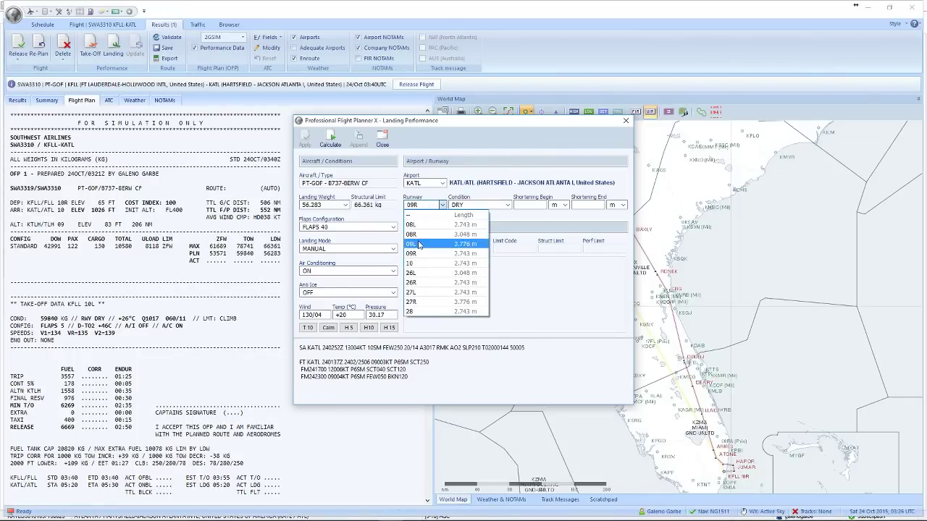
click(419, 244)
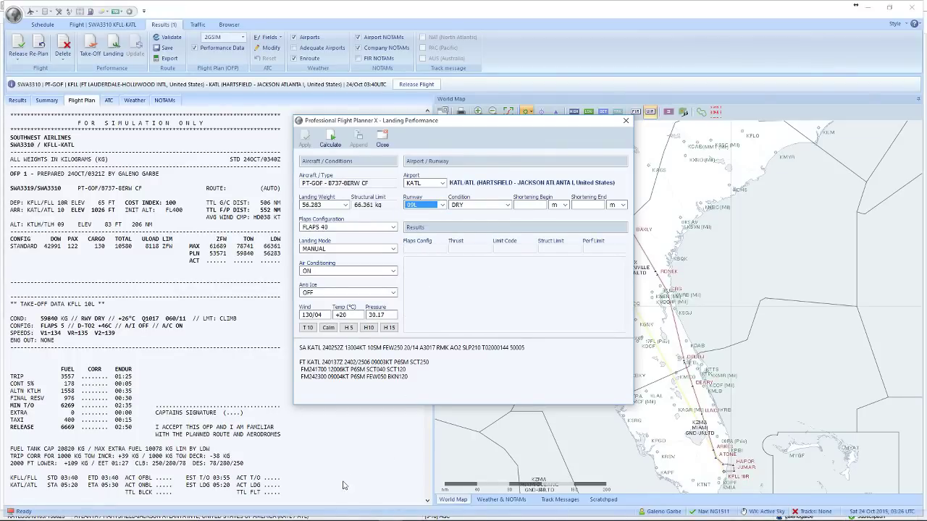
- Switch to Navigraph Charts, filter the KATL charts by 09L, and open the [7-50] ILS OR LOC 09L approach chart
mouse_move(371, 515)
click(414, 512)
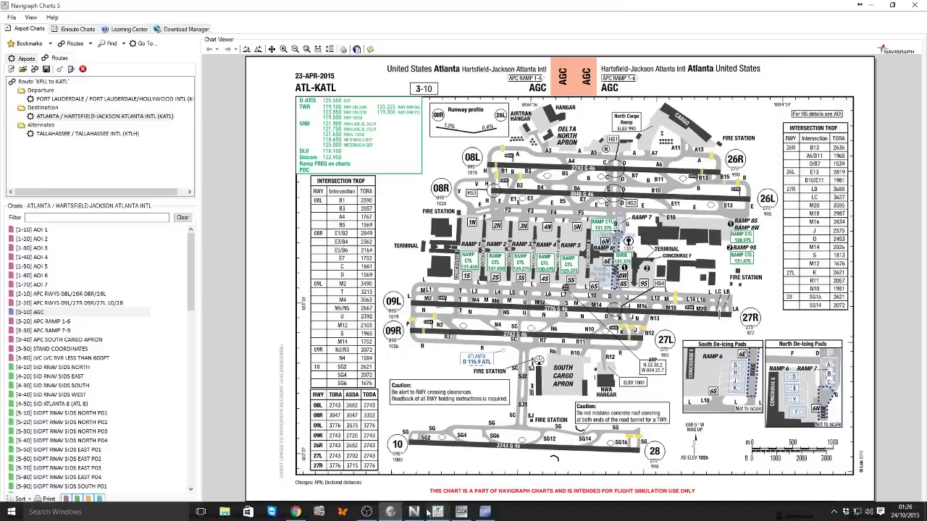
click(64, 217)
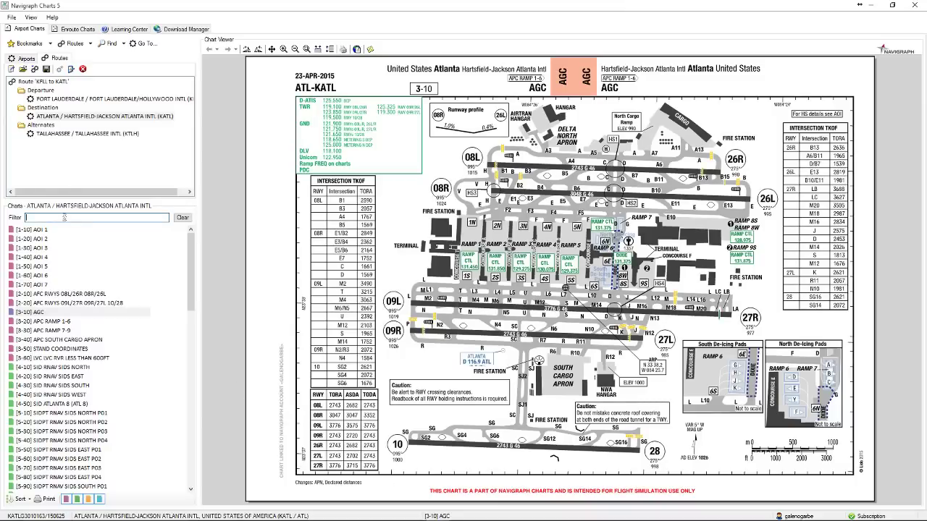
text(09L)
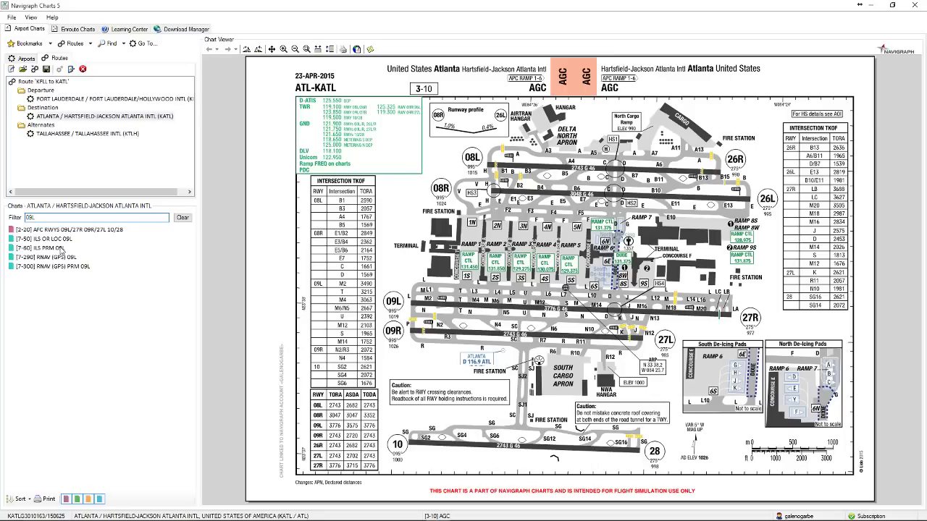
click(57, 240)
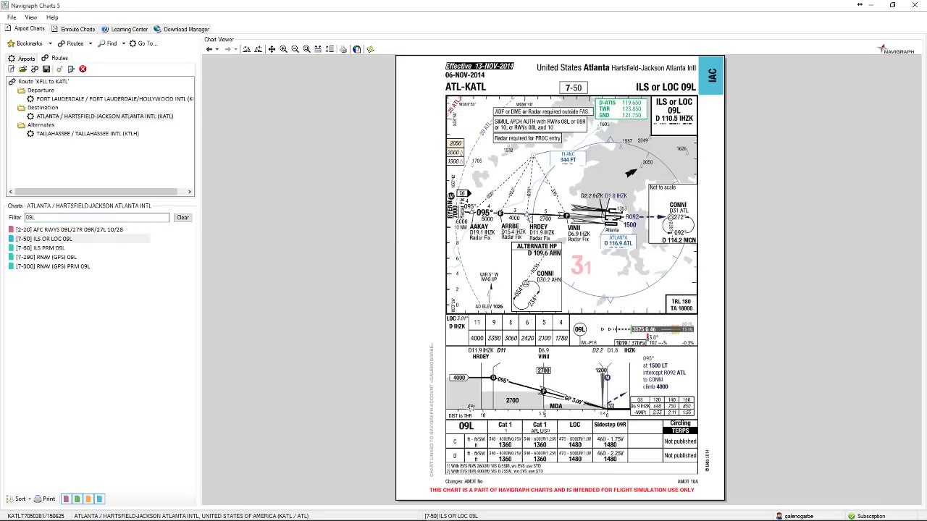
- Check KATL's [7-60] ILS PRM 09L chart, and reopen the [3-10] AGC ground chart to temporarily mark runway 08R
click(49, 249)
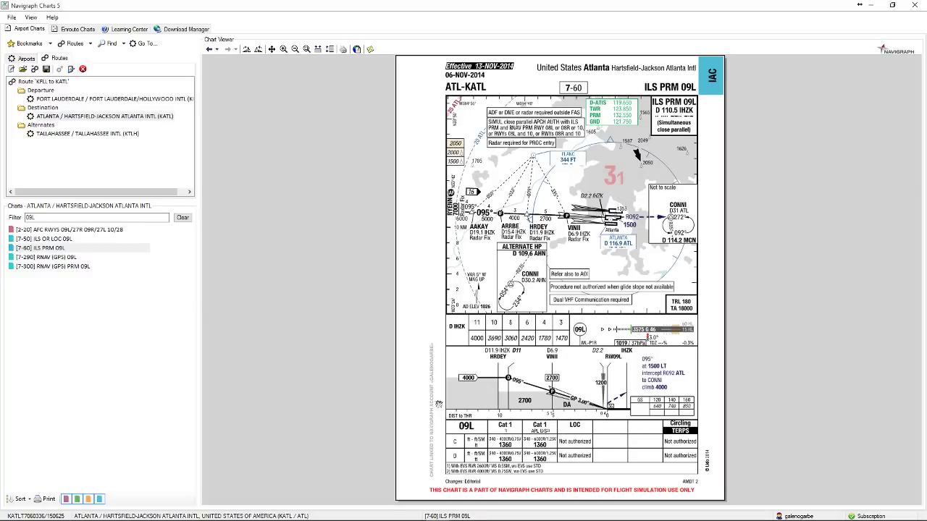
key(alt+Tab)
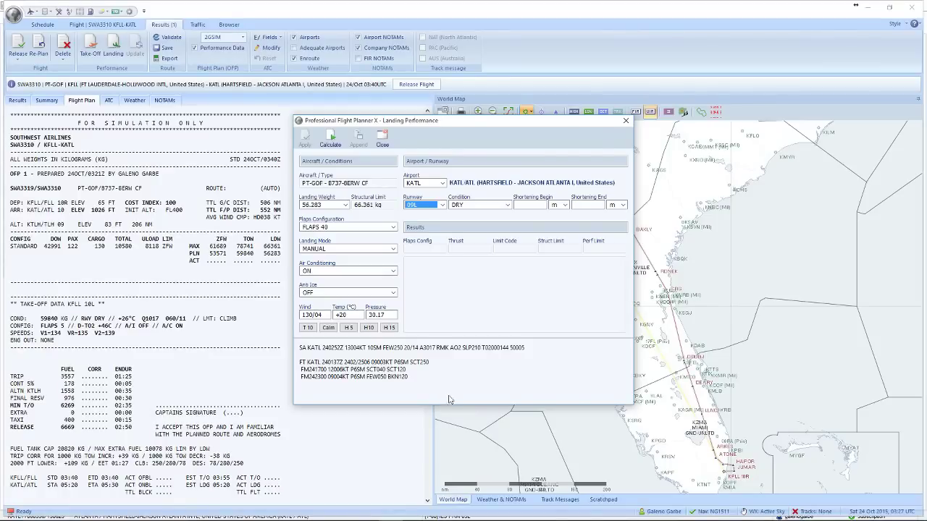
key(alt+Tab)
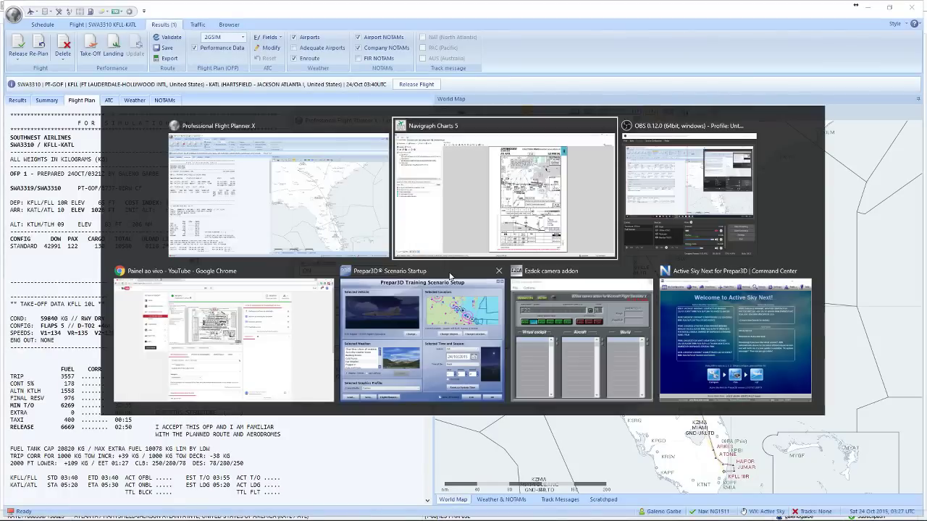
click(87, 120)
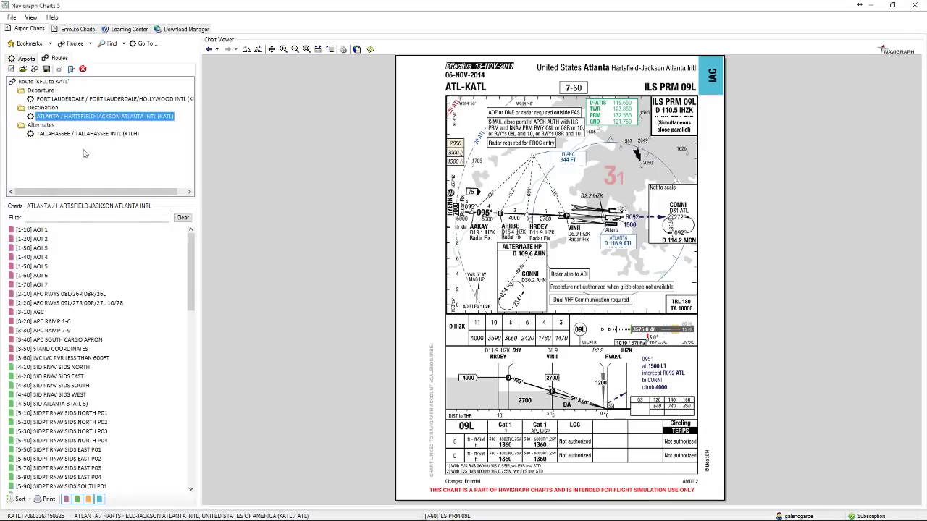
click(47, 312)
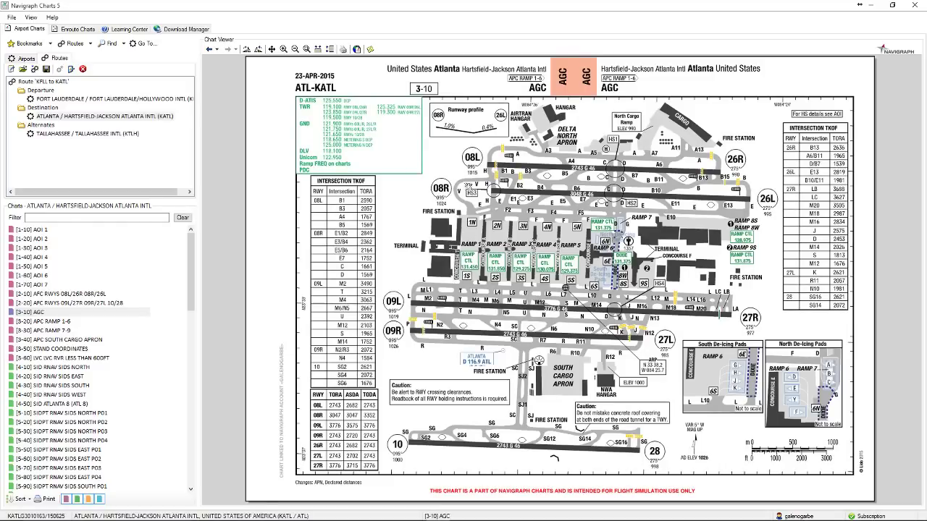
drag(464, 165, 507, 211)
- Switch to Professional Flight Planner X and set the KATL landing runway to 08R
key(alt+Tab)
click(418, 206)
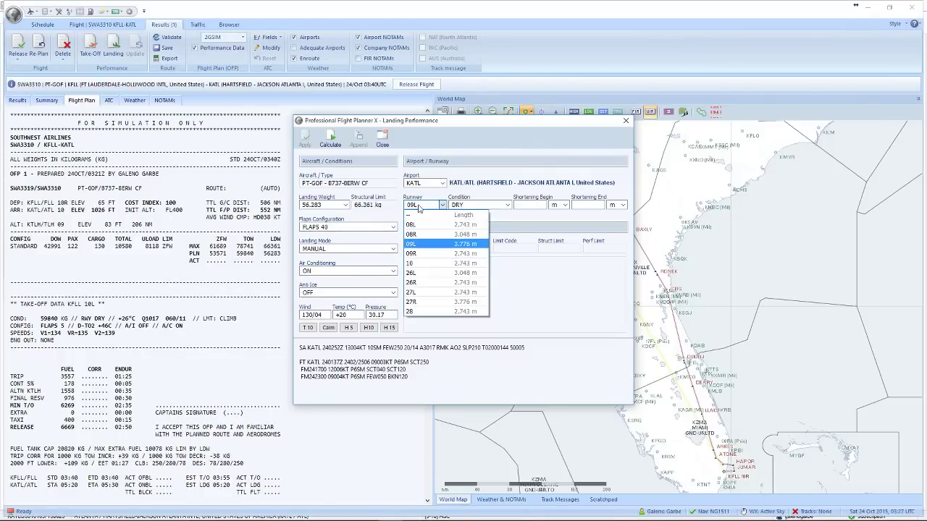
click(420, 240)
- Switch to Navigraph Charts, filter the KATL charts by 8R, and open the [7-30] ILS OR LOC 08R approach chart
key(alt+Tab)
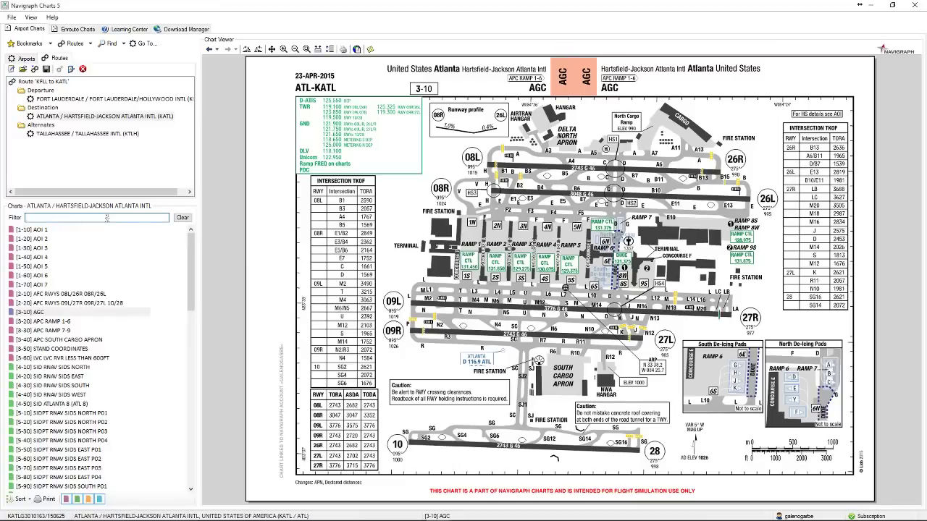
text(8)
key(BackSpace)
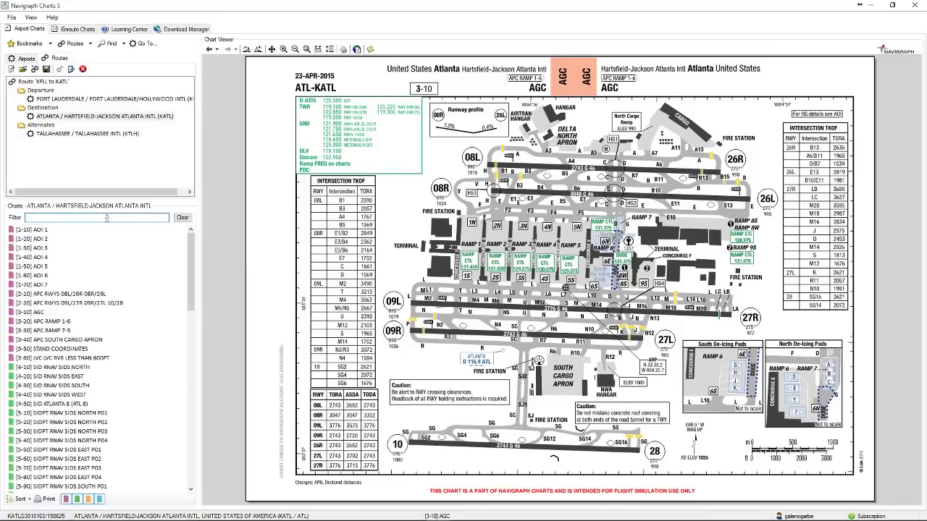
text(8R)
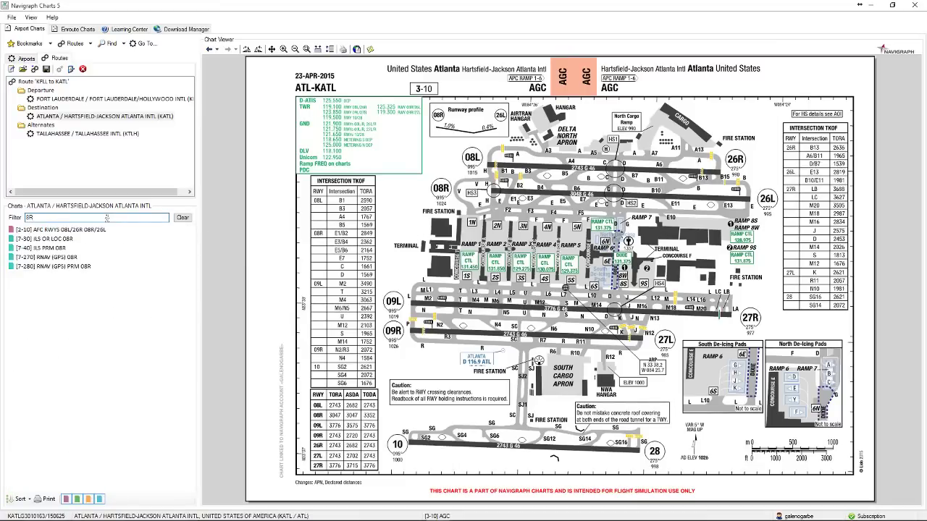
click(69, 240)
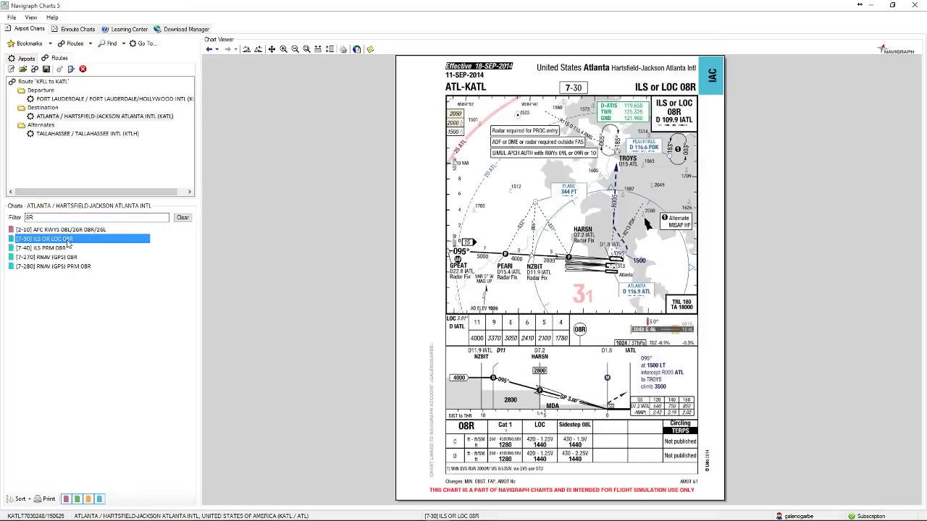
- Temporarily circle the Cat 1 minima in blue and compare the [7-30] ILS OR LOC, [7-40] ILS PRM and [7-270] RNAV (GPS) 08R charts
drag(509, 411, 537, 418)
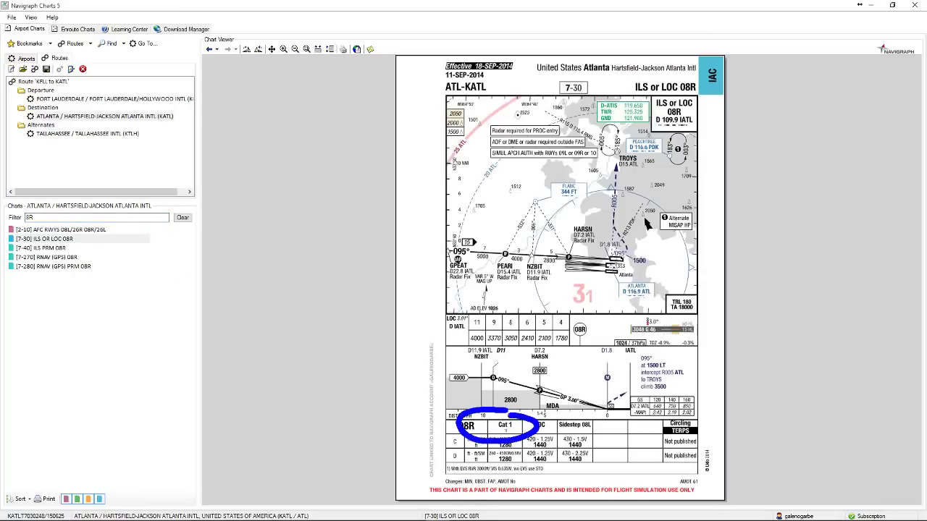
key(Escape)
click(69, 248)
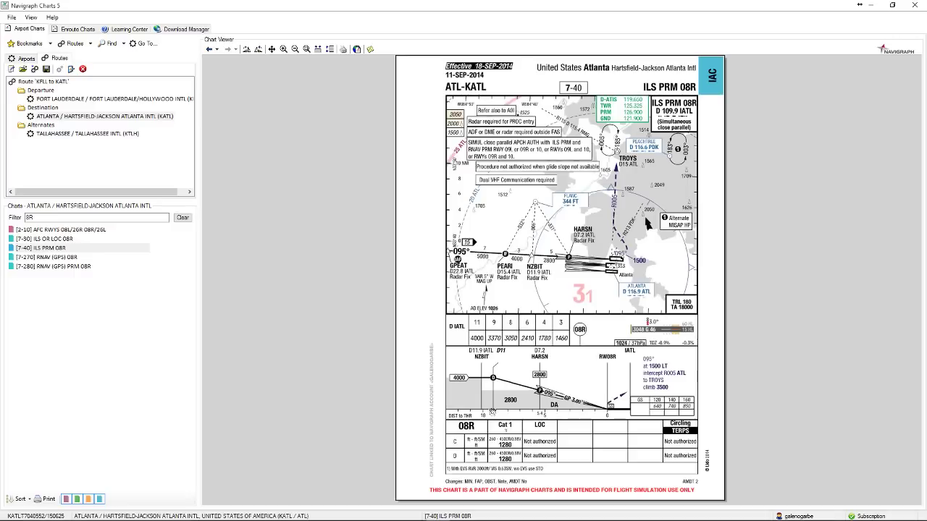
drag(497, 400, 549, 431)
key(Escape)
click(63, 258)
click(54, 239)
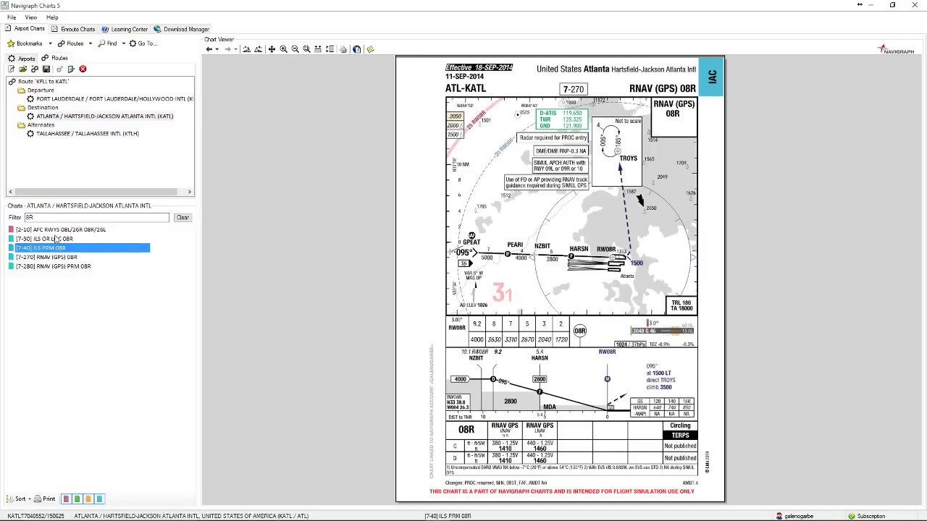
- Clear the KATL chart filter and reopen the [3-10] AGC ground chart
key(alt+Tab)
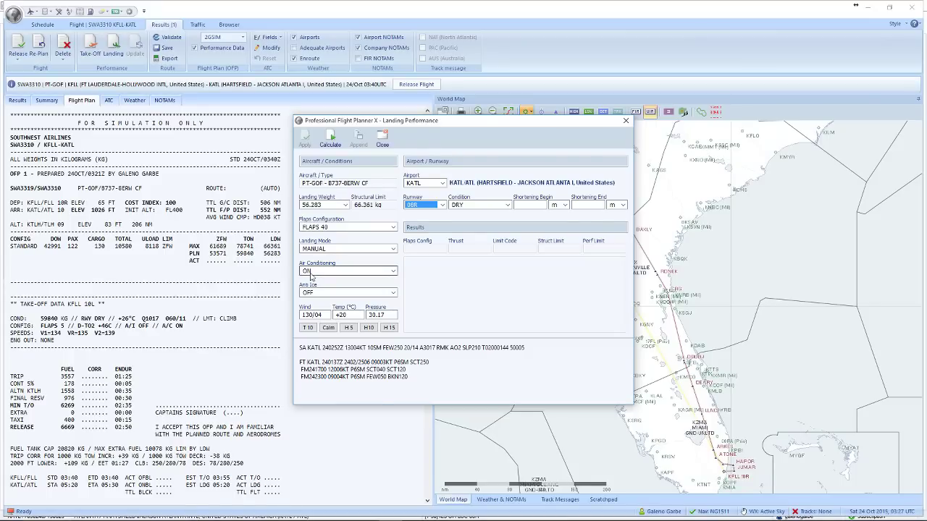
key(alt+Tab)
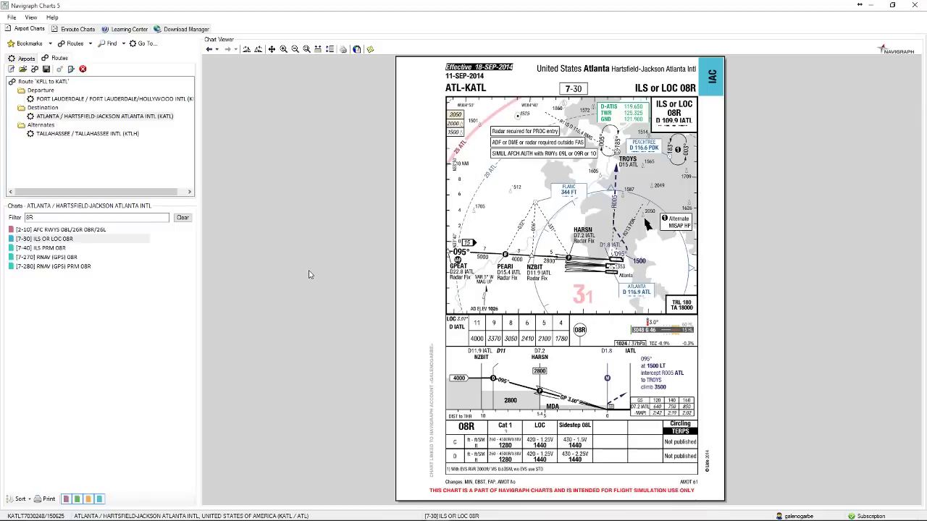
click(182, 217)
click(39, 313)
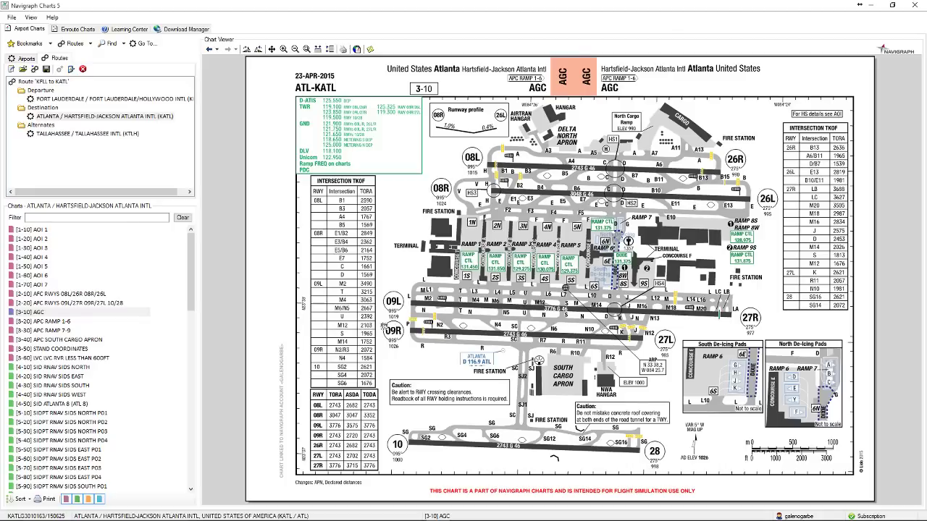
- Switch to Professional Flight Planner X and change the KATL landing runway to 09L
mouse_move(438, 517)
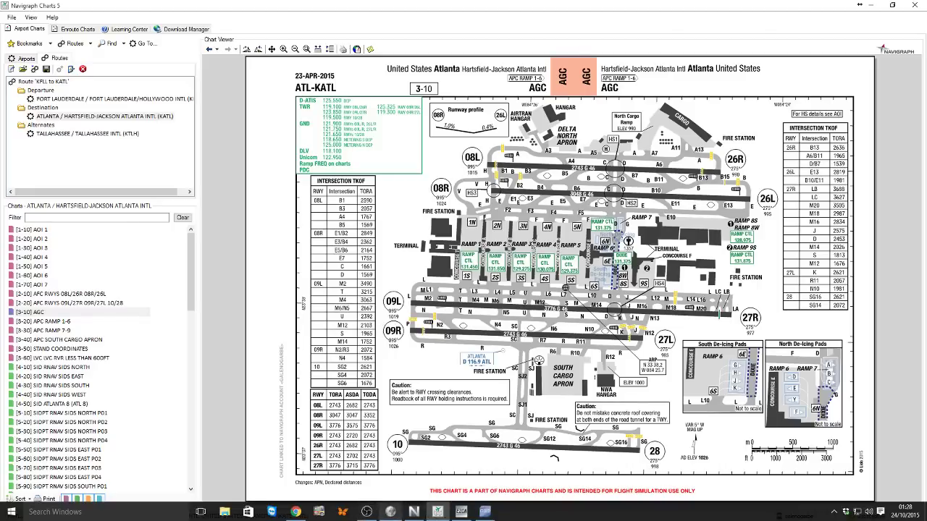
click(391, 512)
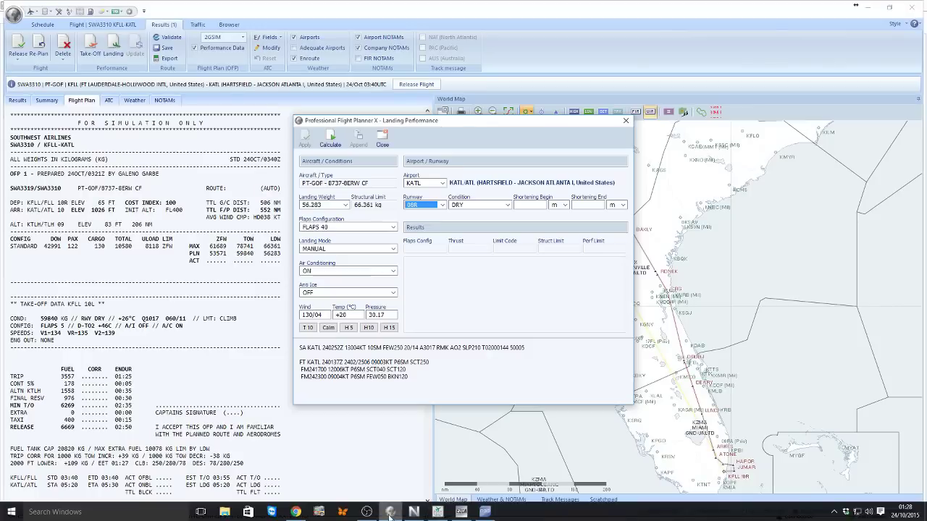
click(433, 205)
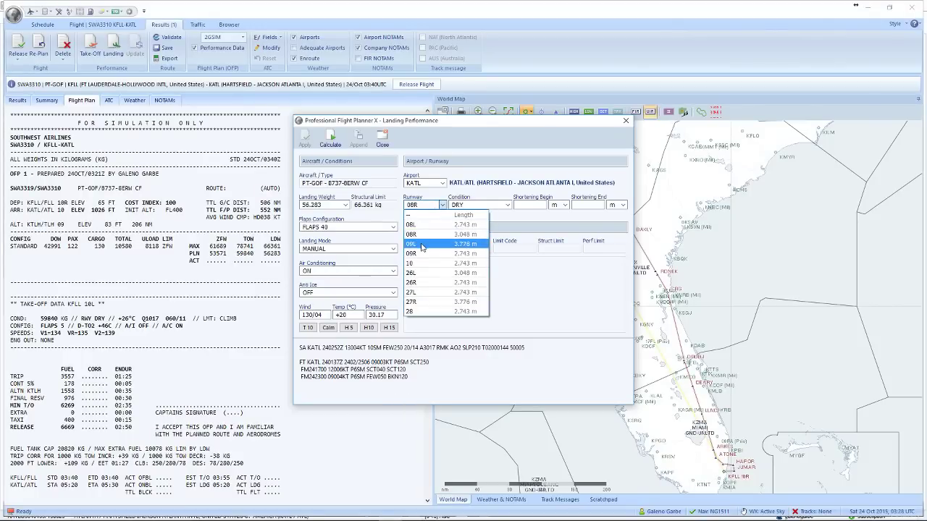
click(423, 247)
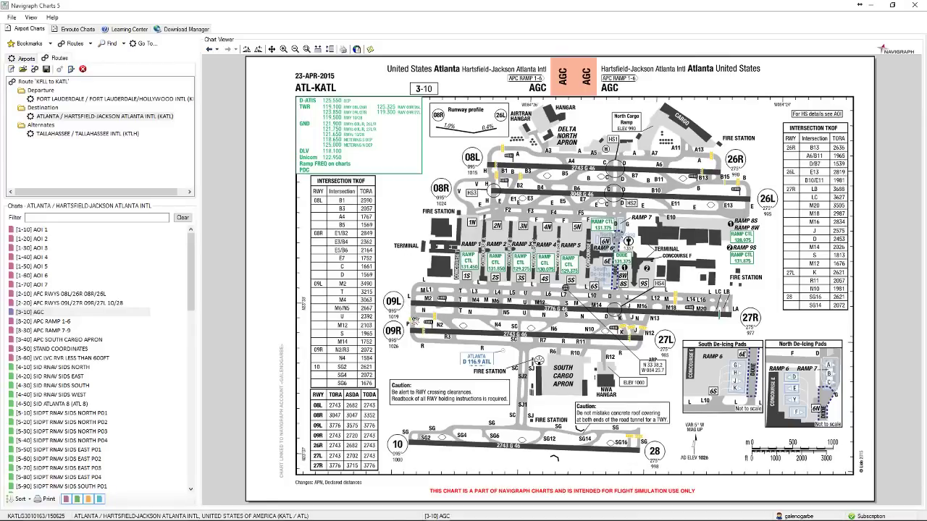
- Return to Navigraph Charts, filter the KATL charts by 9R, and open the [7-80] ILS PRM 09R approach chart
key(alt+Tab)
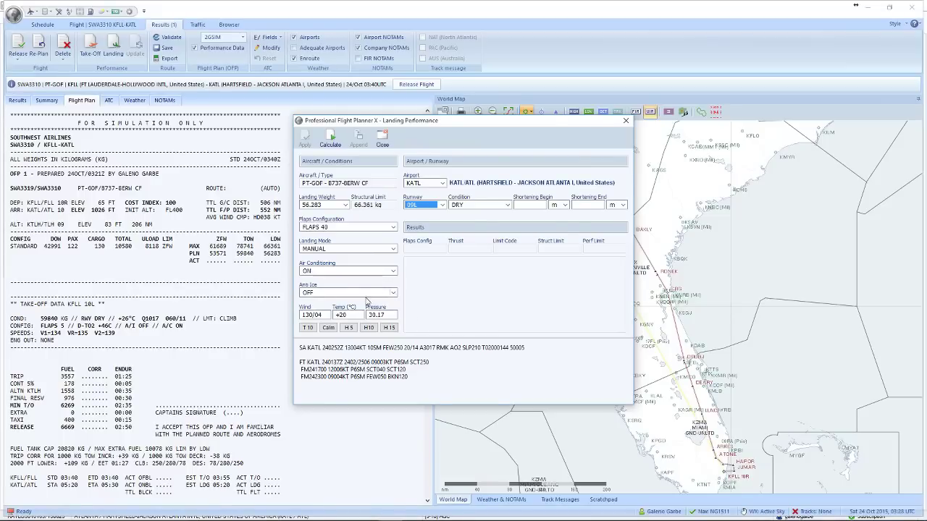
key(alt+Tab)
key(alt+Tab)
key(alt+Tab)
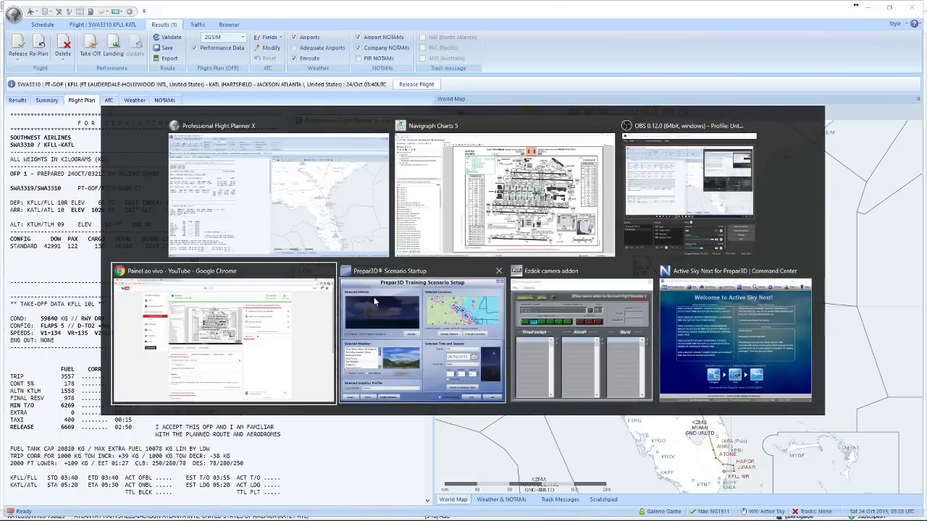
key(alt+Tab)
key(alt+Tab)
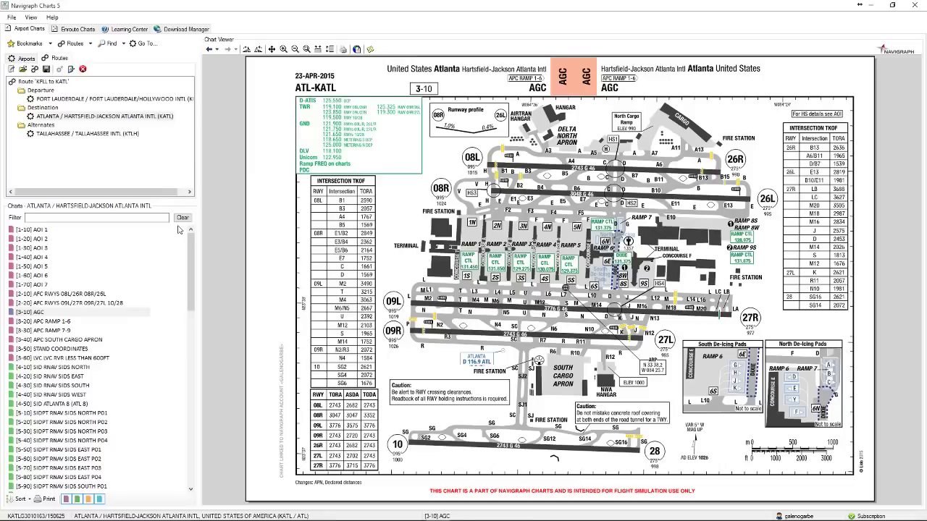
click(72, 219)
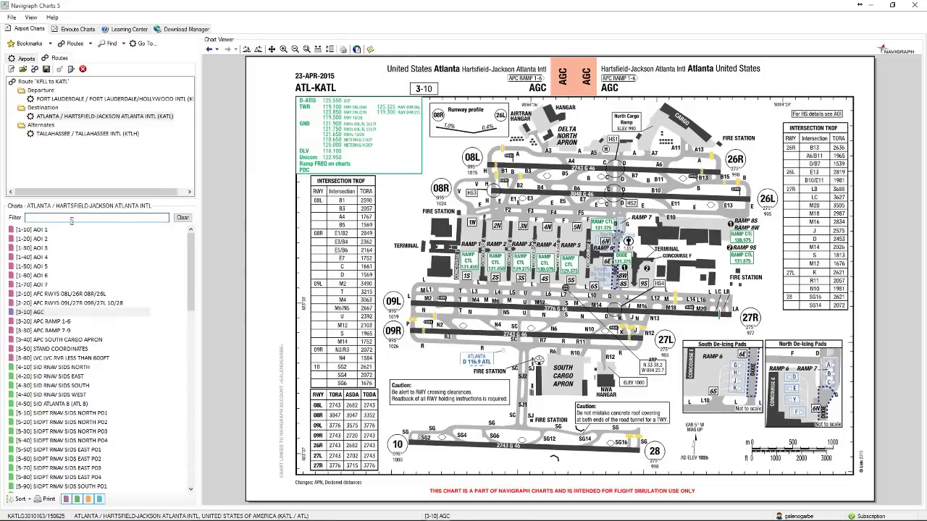
text(9R)
click(58, 249)
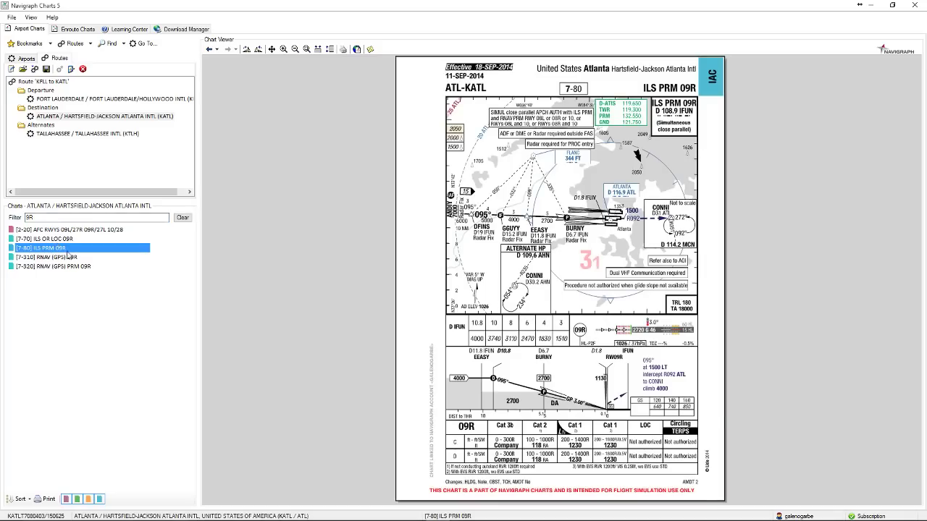
- Examine the ILS PRM 09R approach profile and minima table, temporarily marking the approach category headings in red
mouse_move(516, 425)
mouse_down()
mouse_move(494, 424)
mouse_move(520, 438)
mouse_move(511, 419)
mouse_up()
key(Escape)
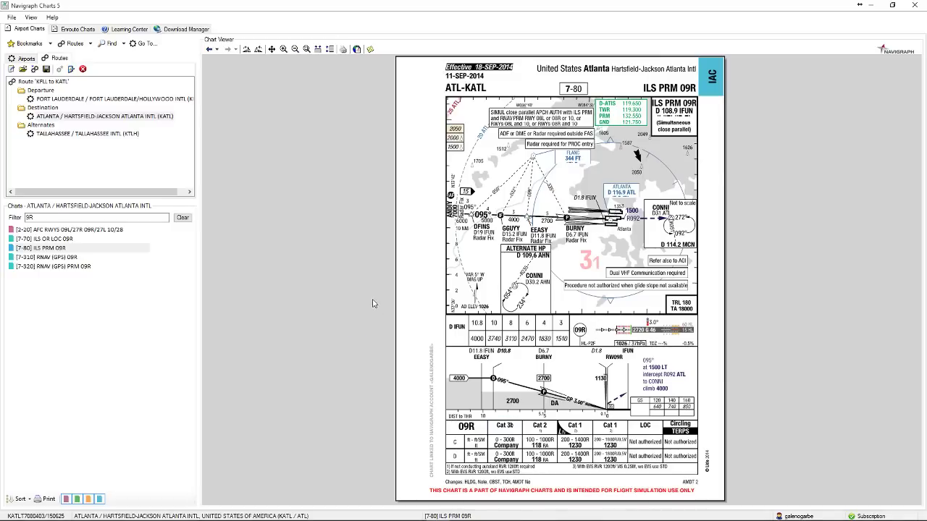
scroll(382, 267, up, 3)
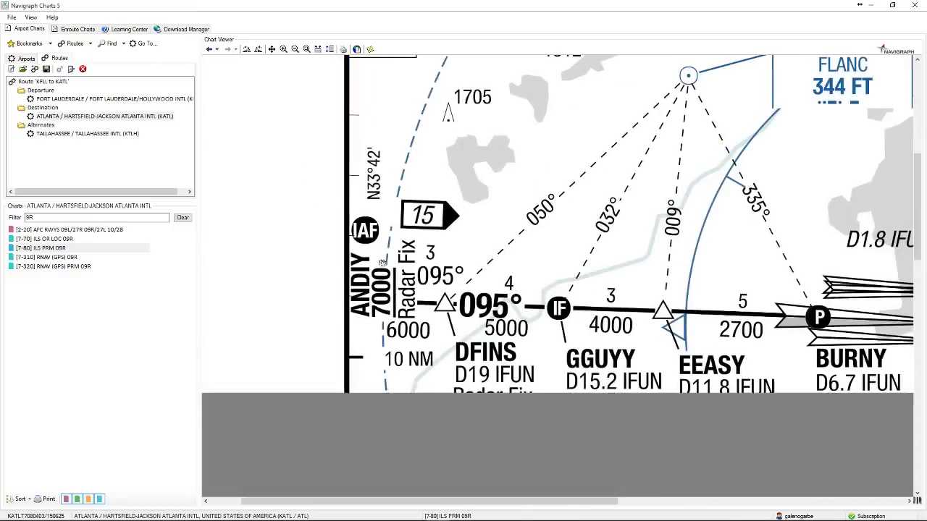
scroll(381, 262, down, 3)
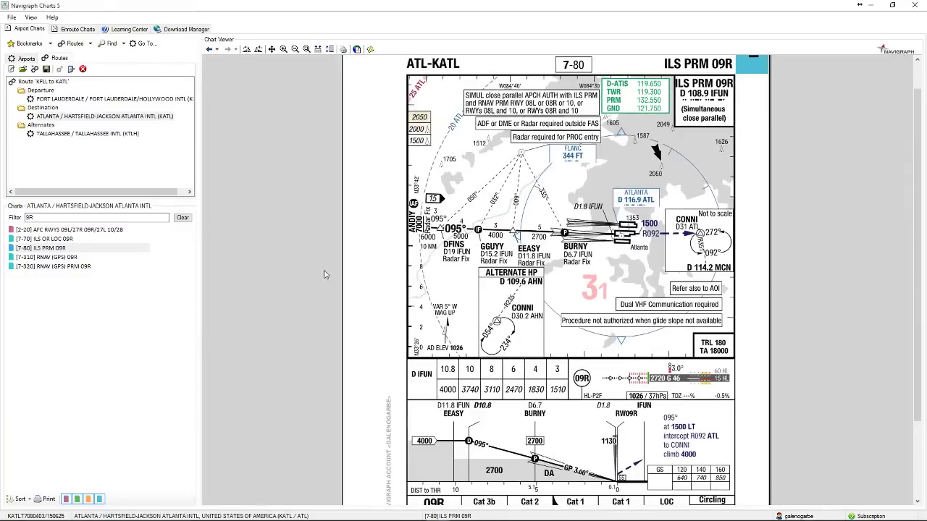
scroll(324, 276, down, 1)
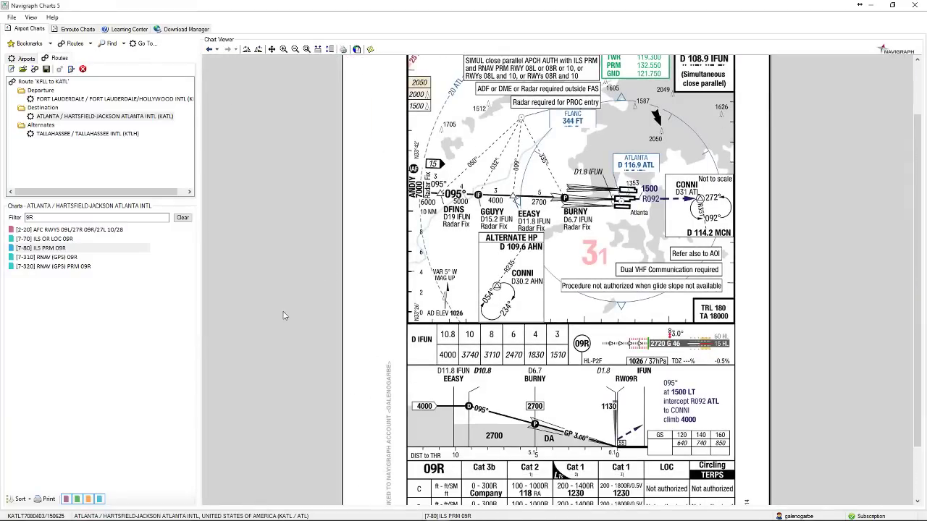
scroll(283, 326, down, 2)
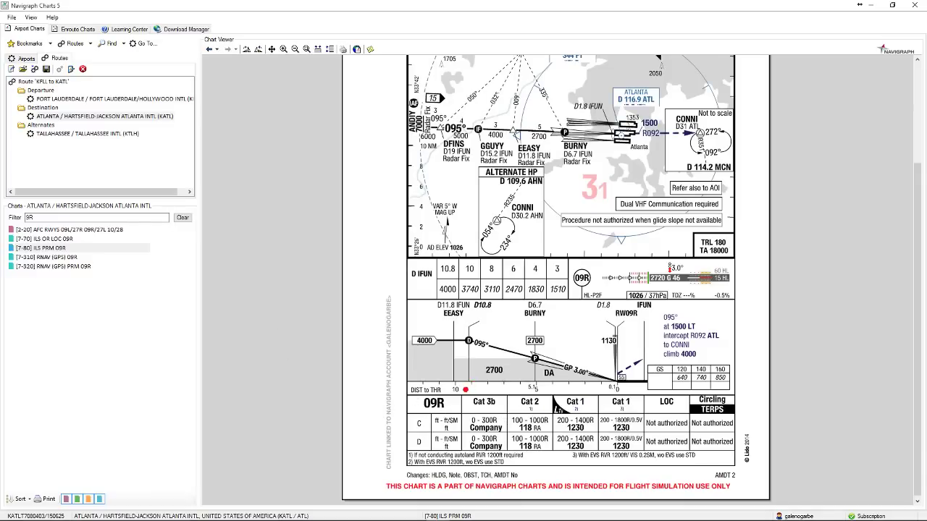
drag(449, 391, 494, 391)
mouse_move(434, 385)
mouse_down()
mouse_move(434, 399)
mouse_move(556, 406)
mouse_up()
- Check the live stream dashboard, and set the KATL landing runway to 09R in Professional Flight Planner X
key(alt+Tab)
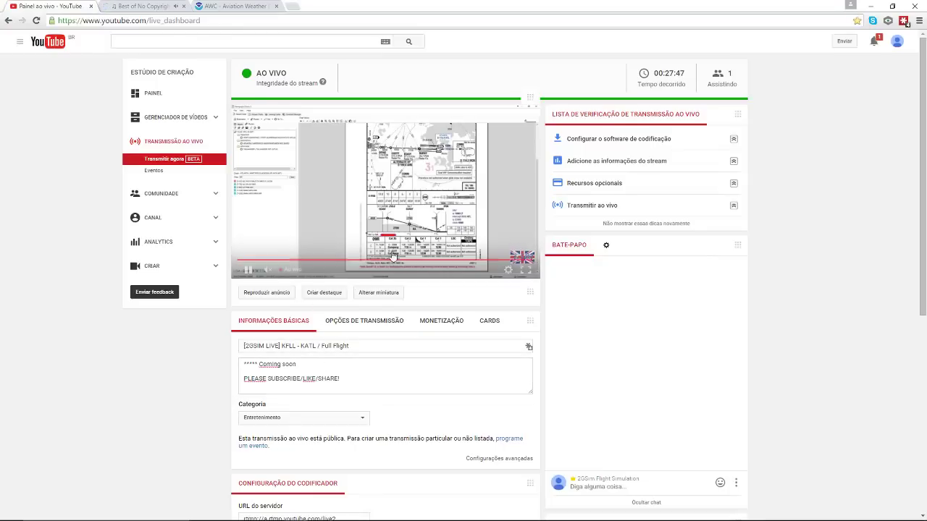
key(alt+Tab)
key(alt+Tab)
key(alt+Tab)
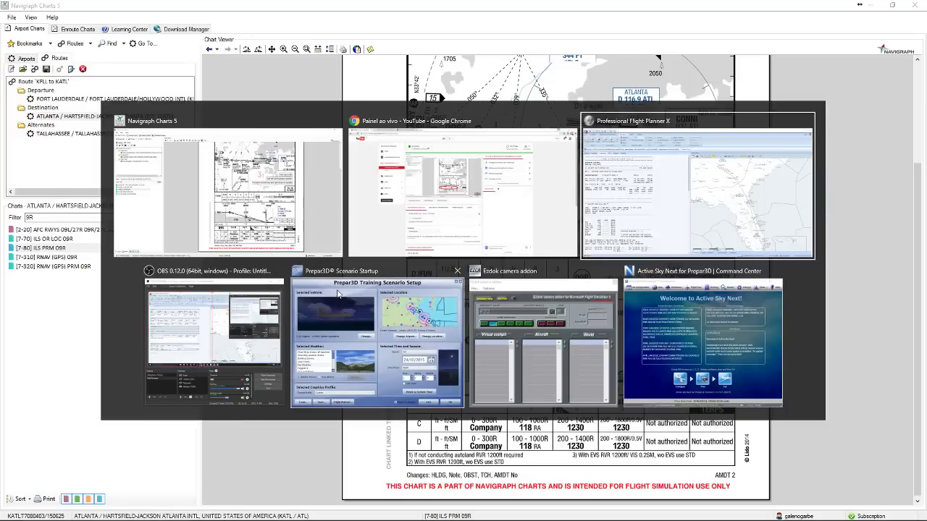
click(428, 205)
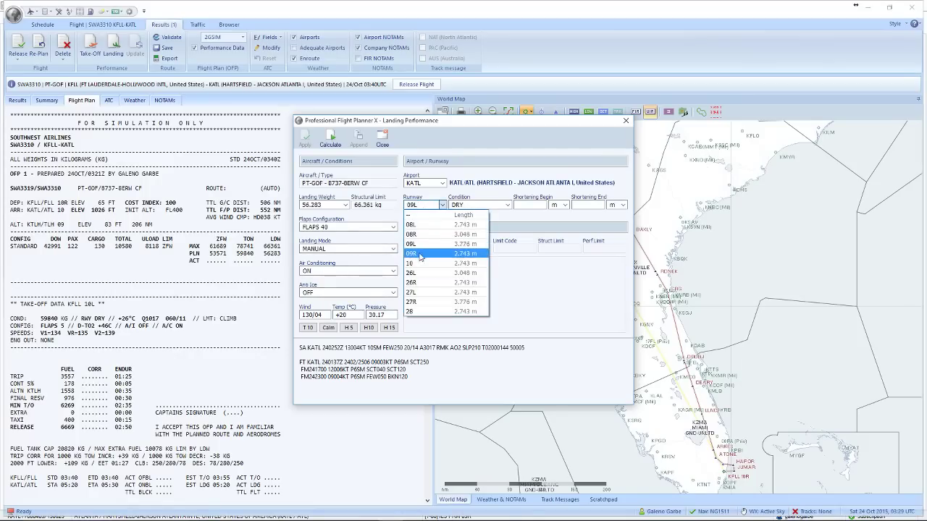
click(418, 253)
- Switch to Navigraph Charts, clear the KATL chart filter, and examine runway 09R on the [3-10] AGC chart, temporarily marking it in red
key(alt+Tab)
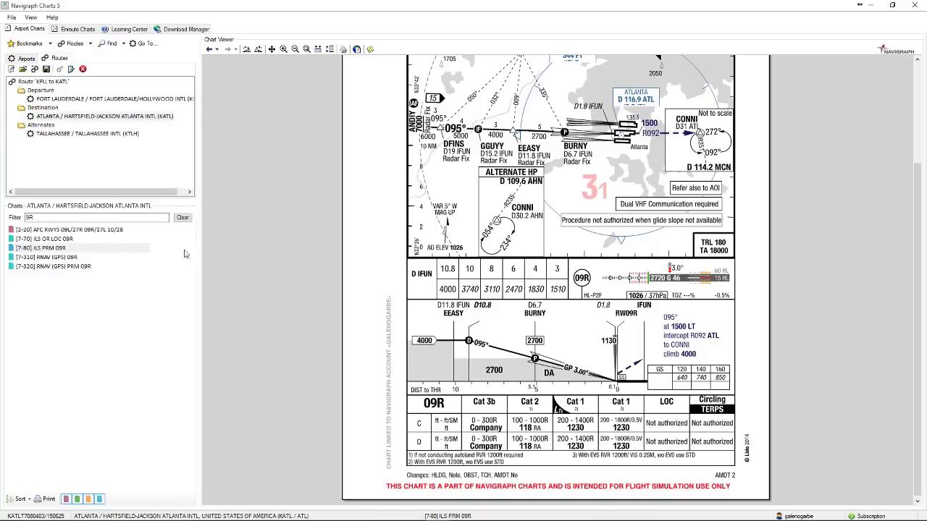
click(183, 218)
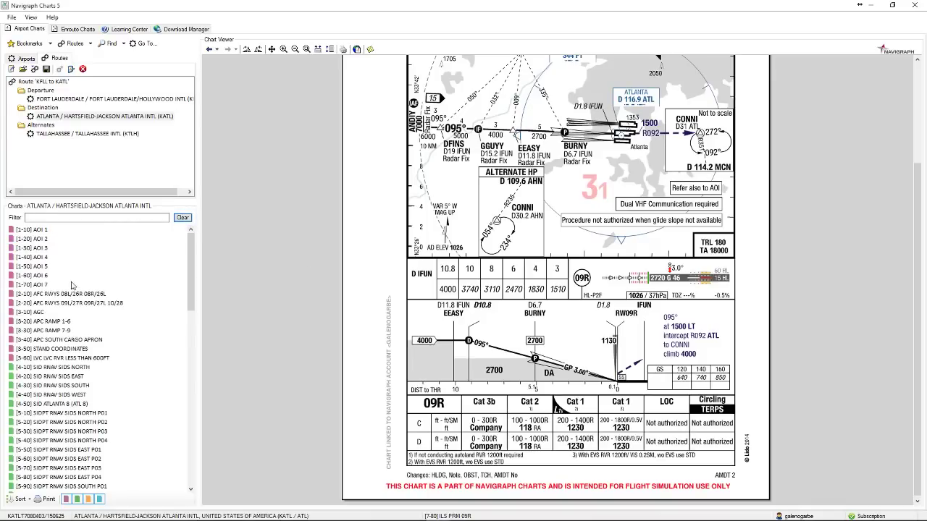
click(44, 312)
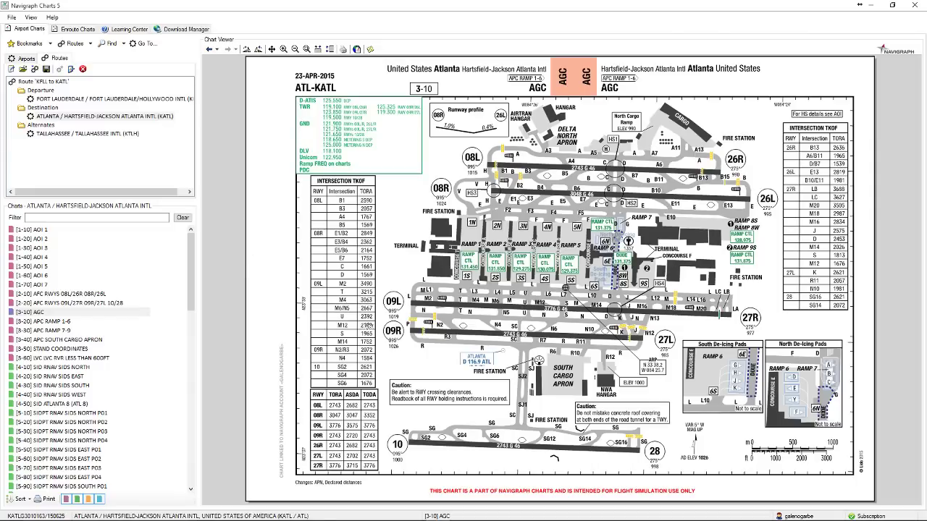
click(408, 316)
mouse_move(408, 316)
mouse_down()
mouse_move(329, 326)
mouse_move(353, 352)
mouse_move(362, 386)
mouse_move(428, 357)
mouse_move(412, 316)
mouse_up()
mouse_move(158, 339)
mouse_down()
mouse_move(274, 335)
mouse_move(344, 333)
mouse_up()
mouse_move(270, 307)
mouse_down()
mouse_move(357, 349)
mouse_move(279, 443)
mouse_move(274, 313)
mouse_up()
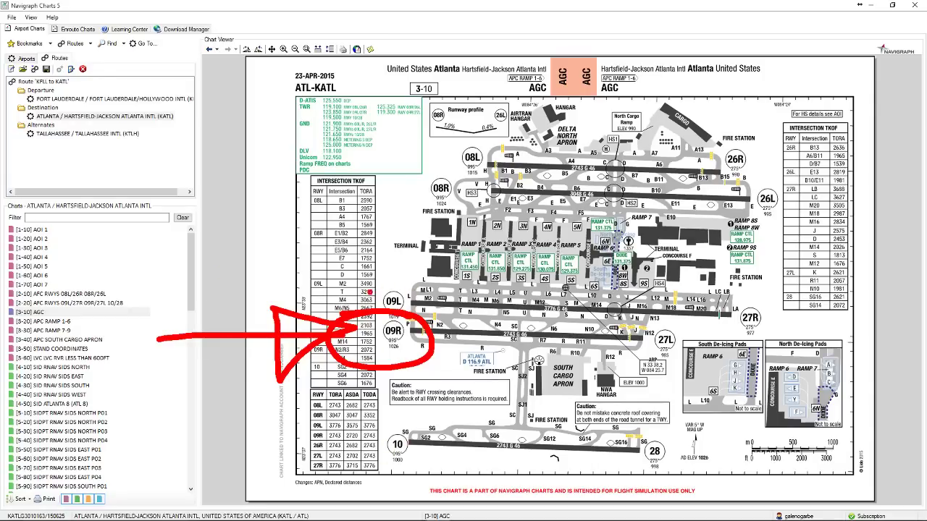
key(Escape)
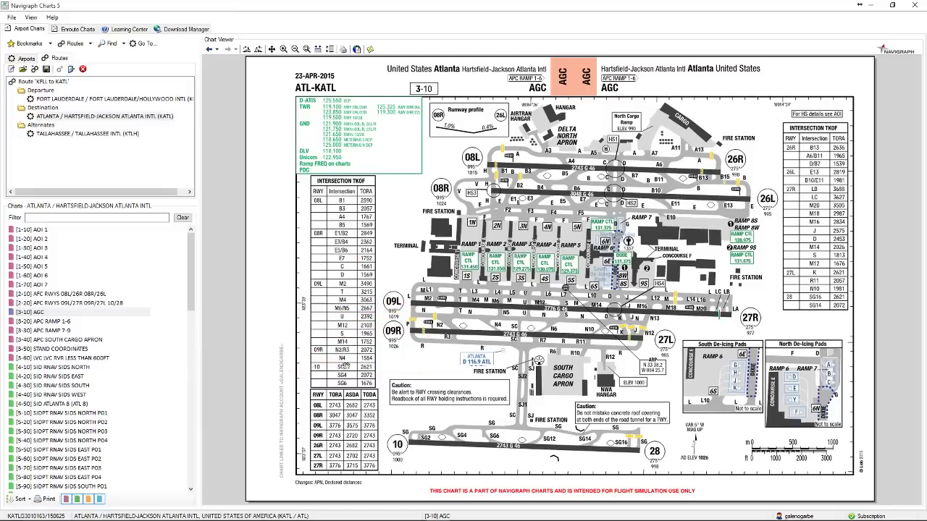
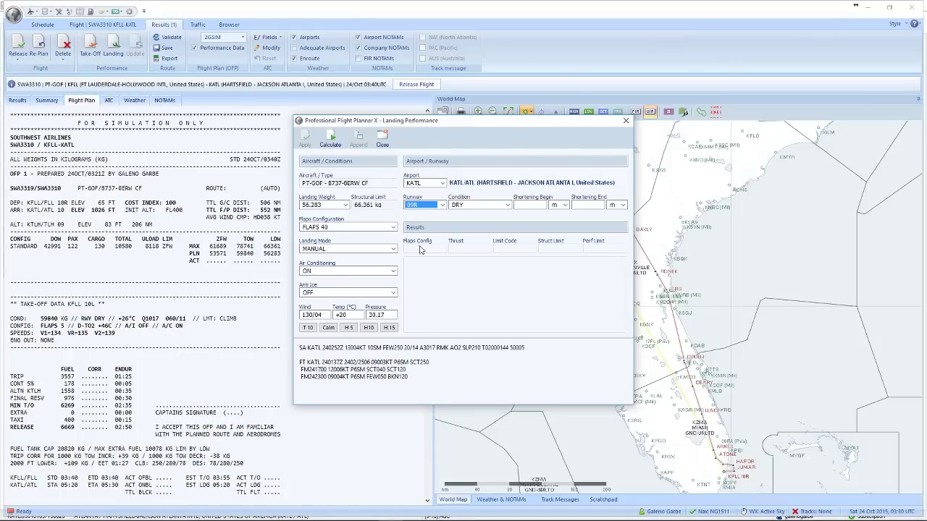
- In Professional Flight Planner X, calculate the KATL landing performance for runway 09R with FLAPS 30 and apply it to the flight plan
click(421, 206)
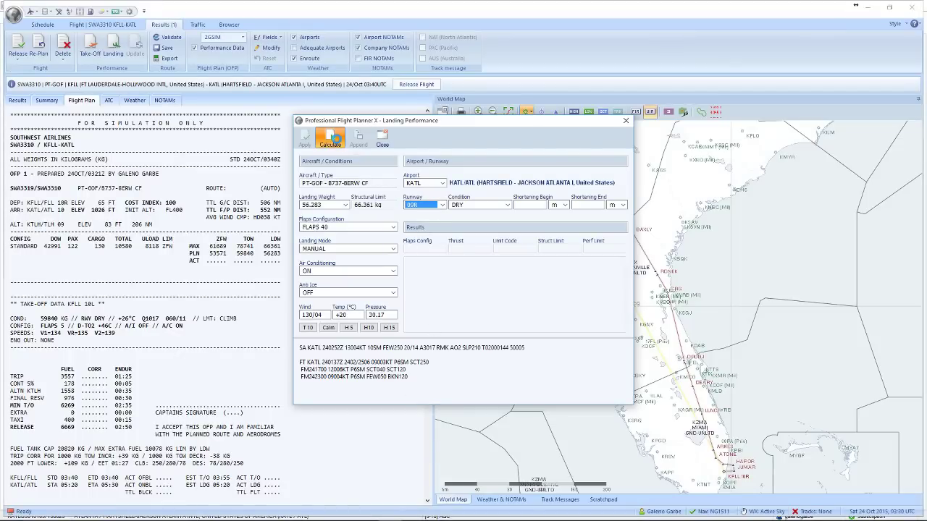
click(331, 139)
click(319, 226)
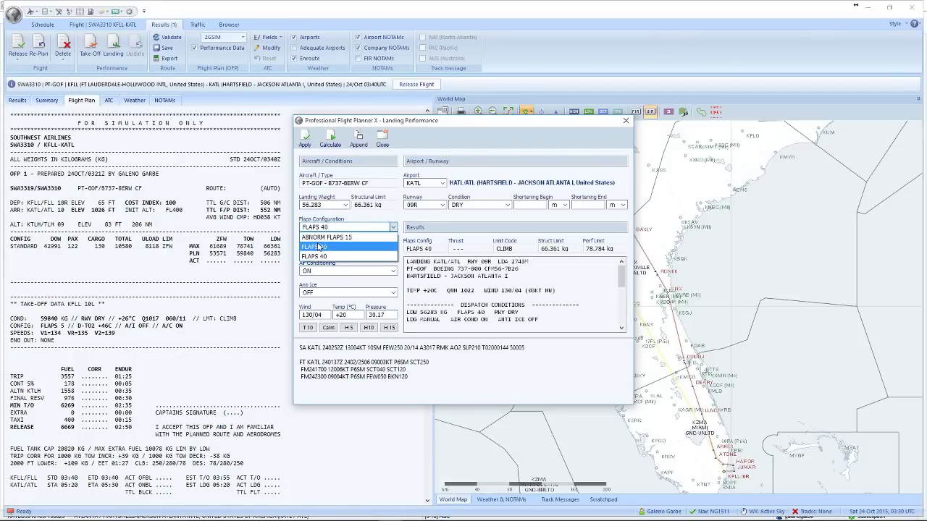
click(319, 247)
click(425, 206)
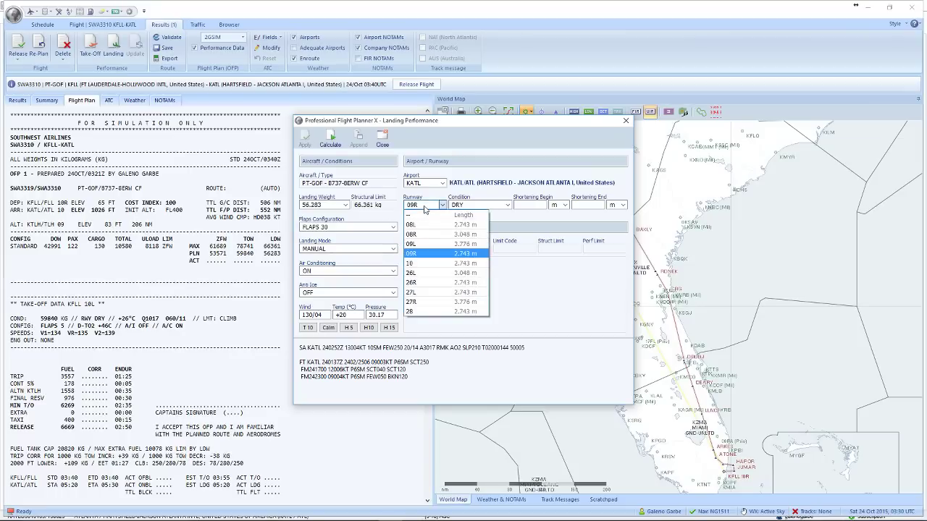
click(426, 255)
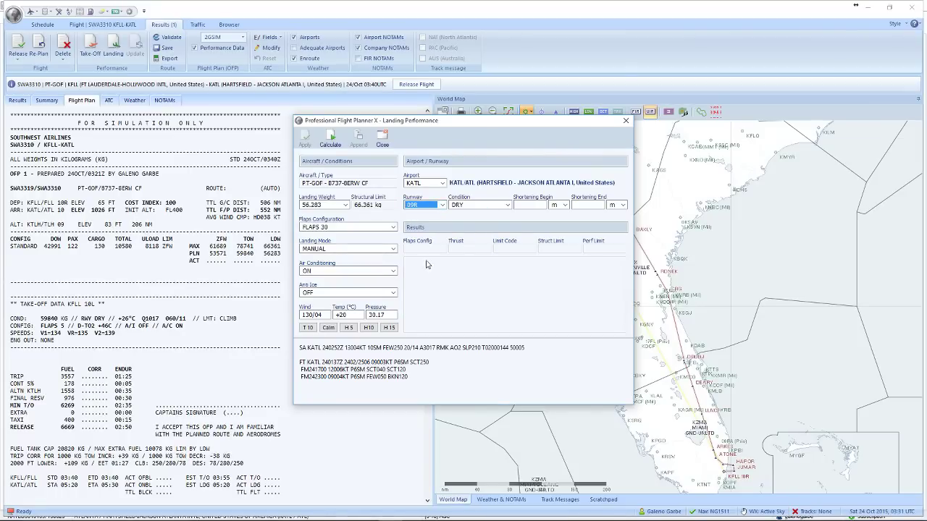
click(320, 229)
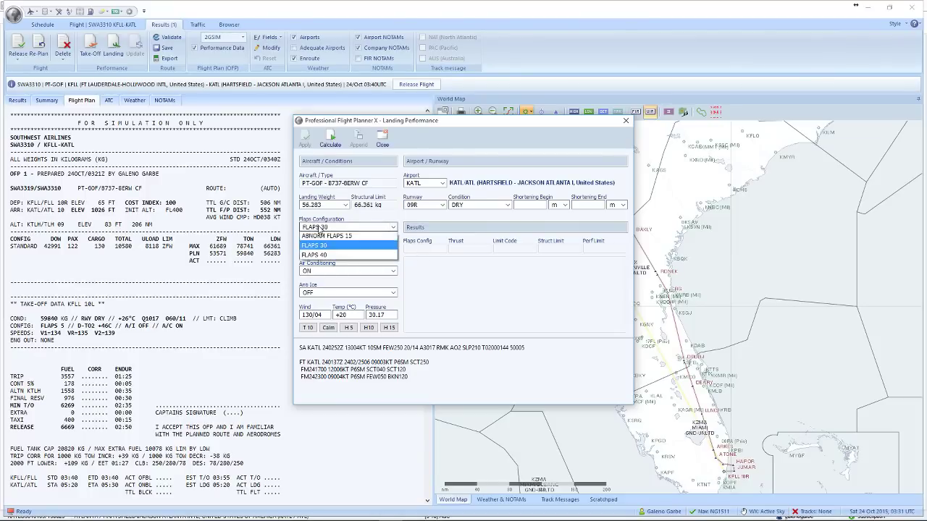
click(322, 242)
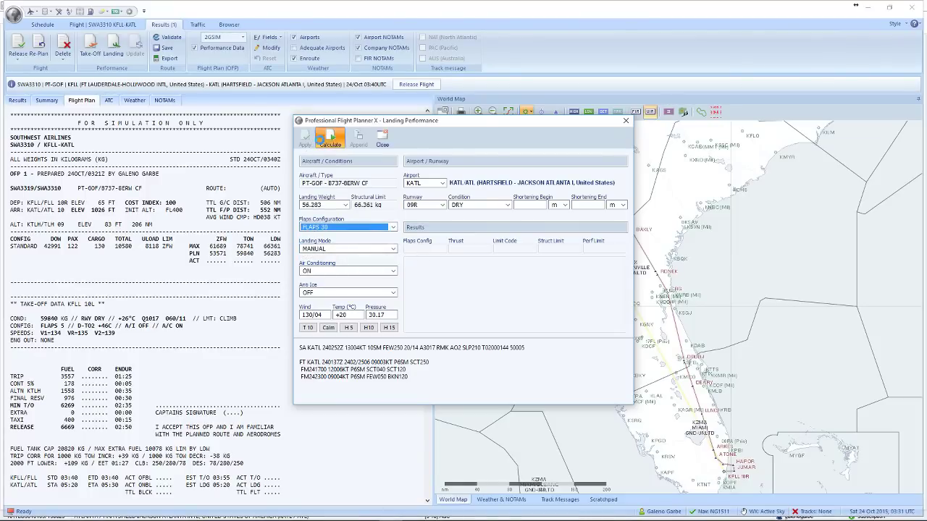
click(330, 139)
click(304, 139)
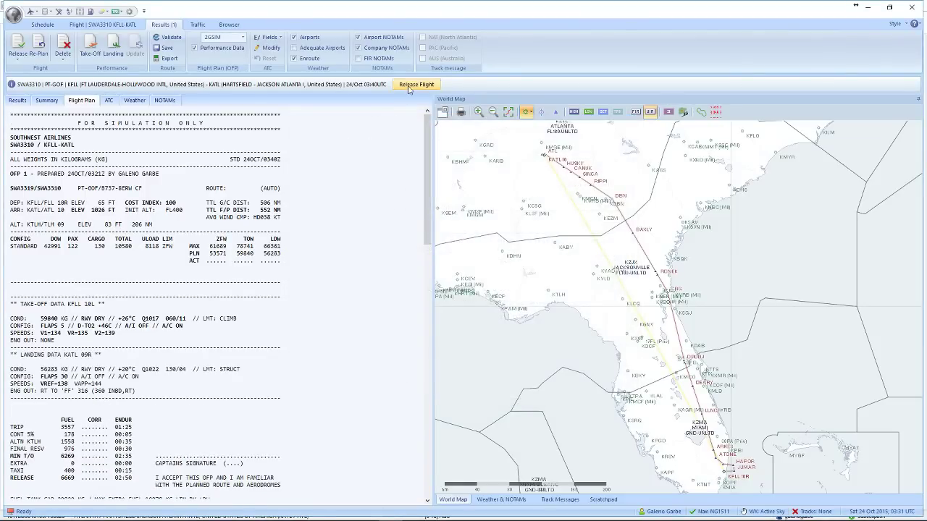
- Release the flight and export its route under the name KFLLKATL01
click(410, 85)
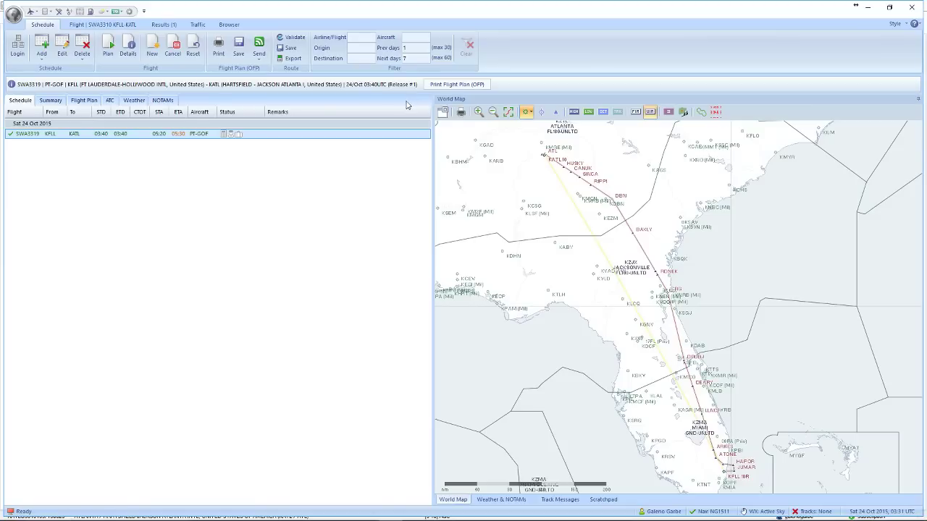
click(290, 58)
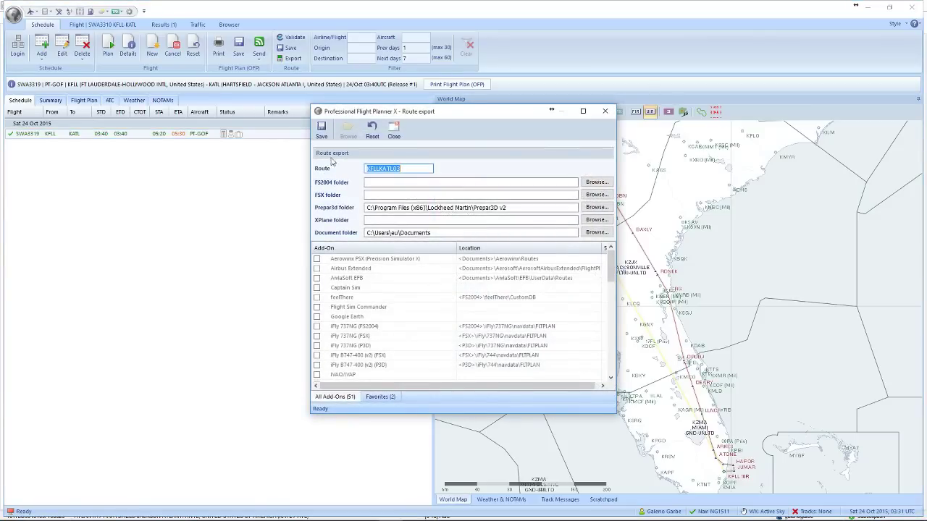
click(424, 170)
key(BackSpace)
text(1)
click(322, 130)
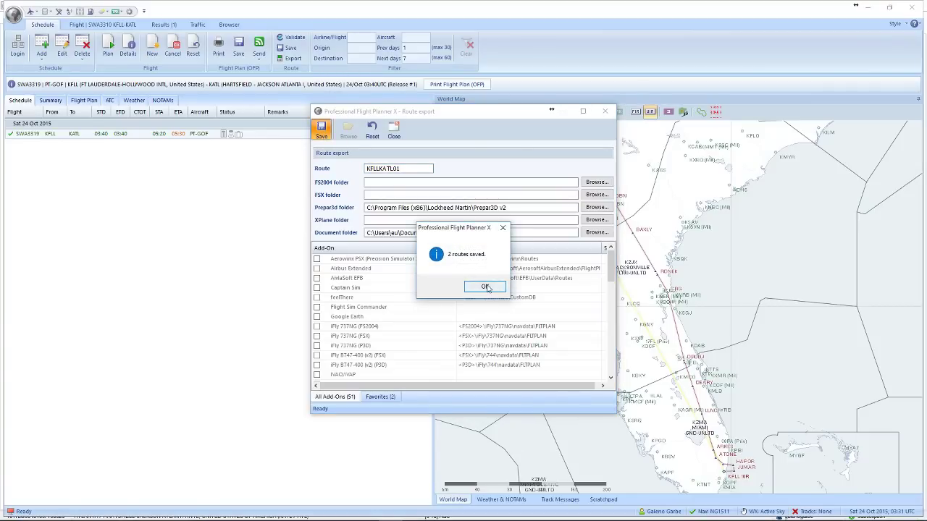
click(486, 288)
click(394, 130)
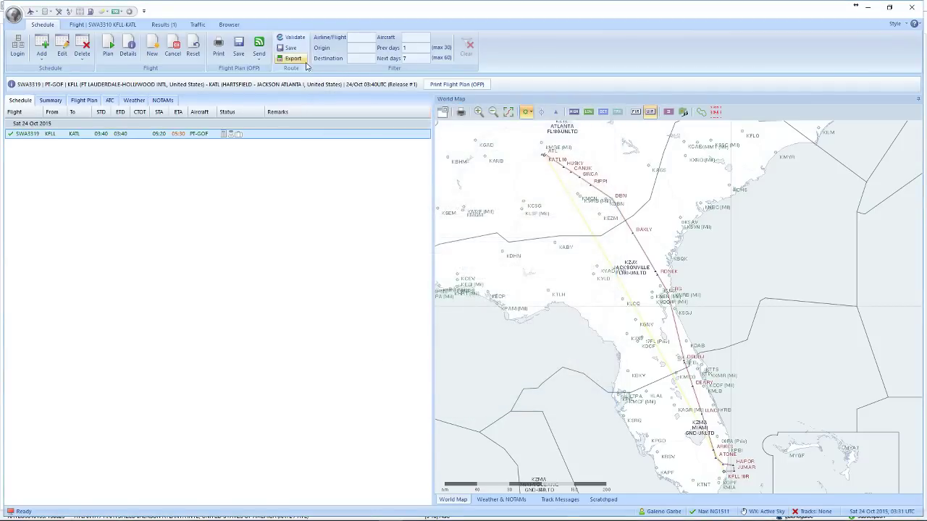
- Print the operational flight plan to a PDF named KFLL-KATL24102015 in the !PFPX Plans folder, and close the flight planner
click(258, 52)
click(286, 106)
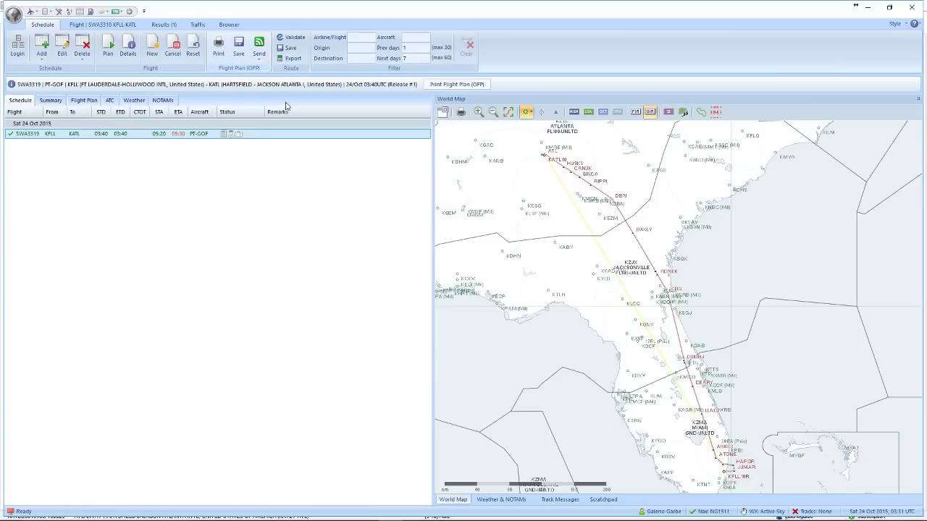
click(452, 84)
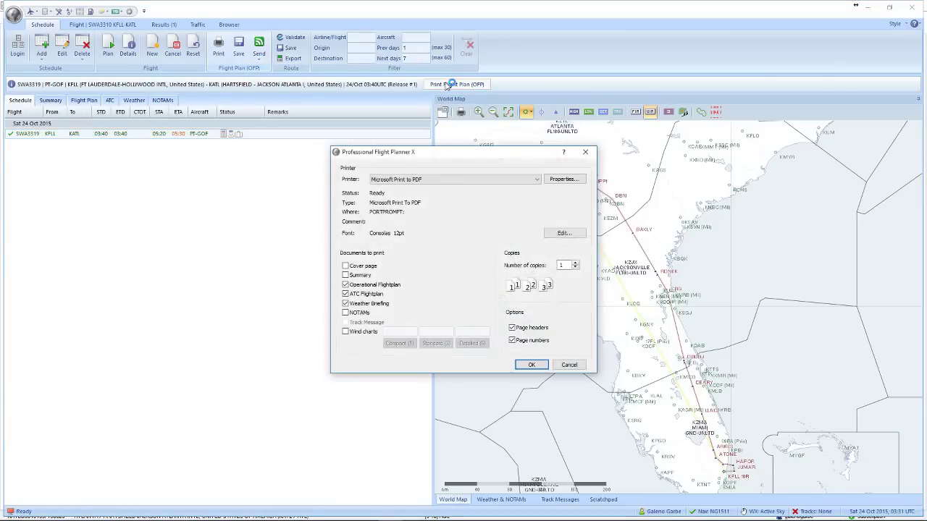
click(531, 364)
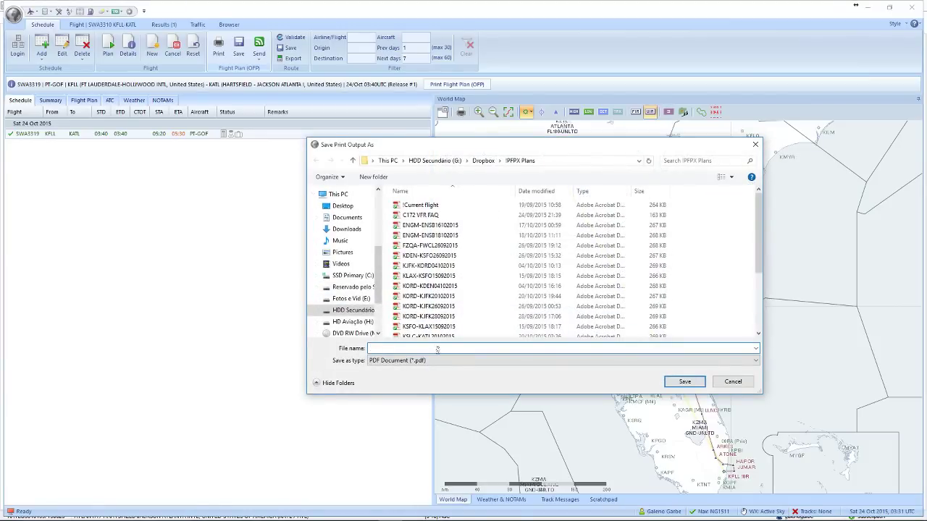
text(KFLL-KATL2)
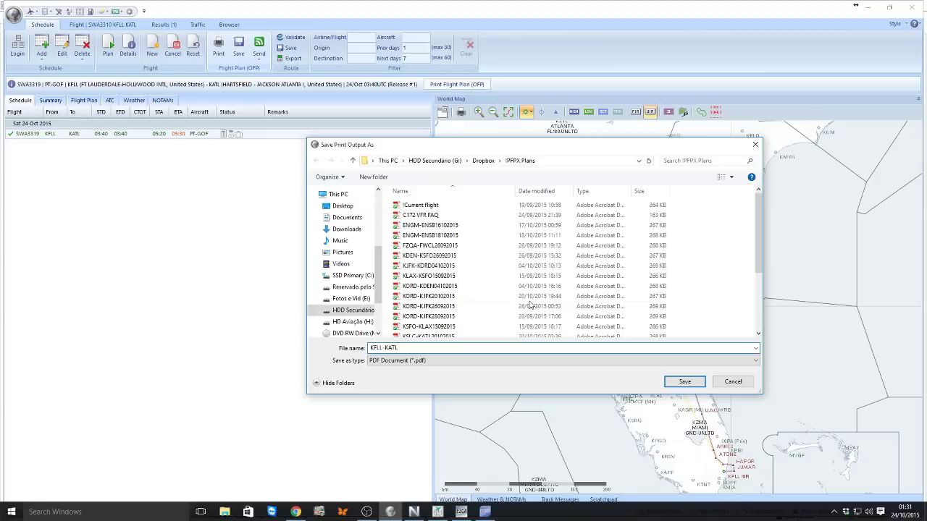
text(4102015)
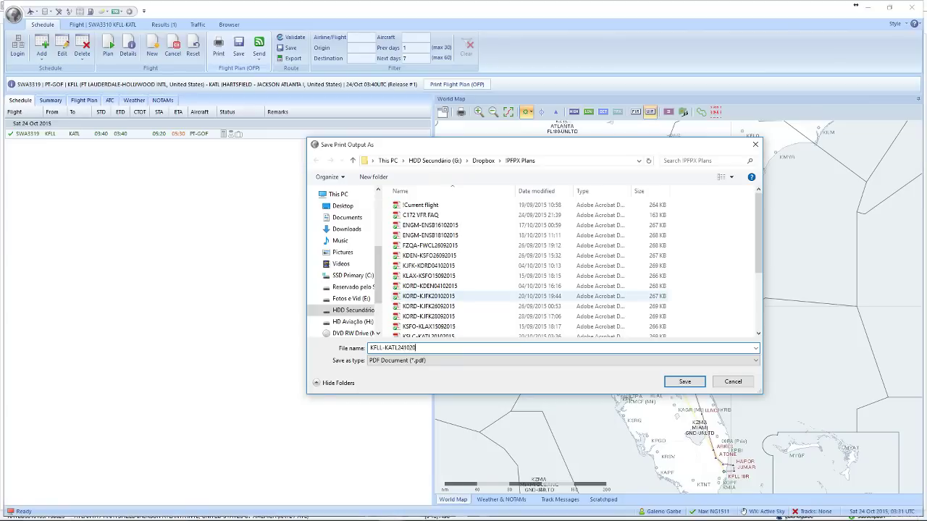
click(684, 381)
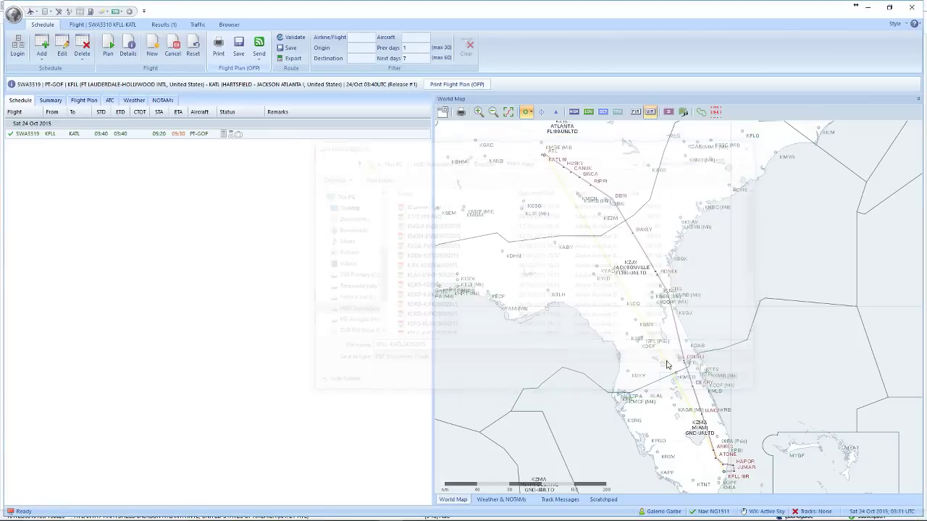
click(912, 7)
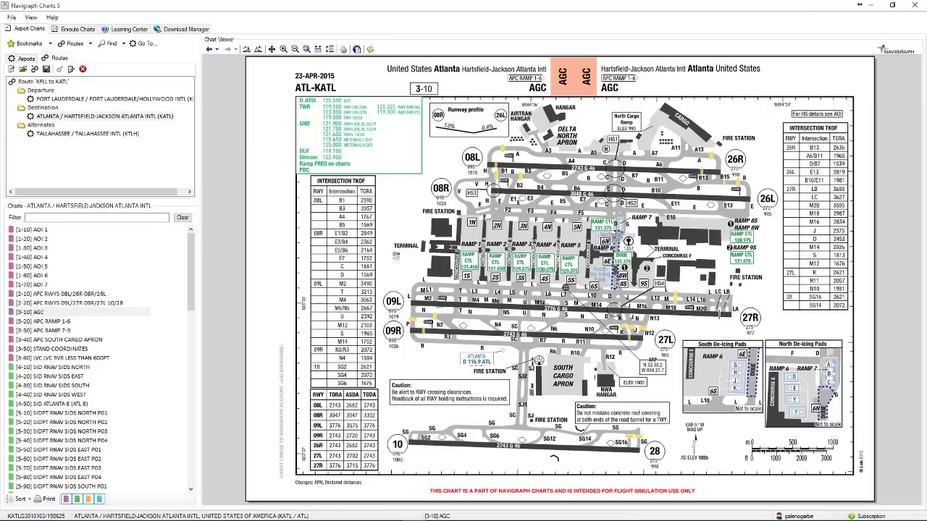
- Open KFLL-KATL24102015 from the !PFPX Plans folder in Adobe Acrobat Reader and close the folder window
click(246, 512)
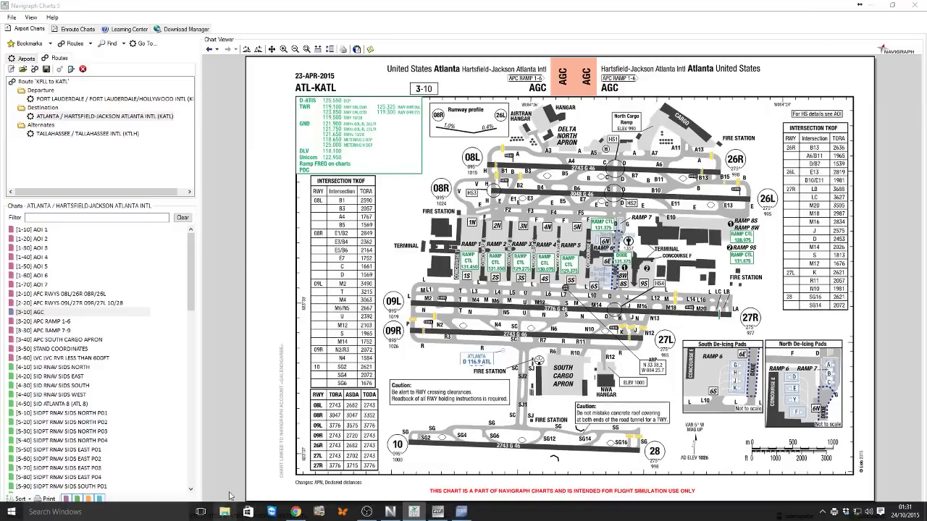
click(363, 304)
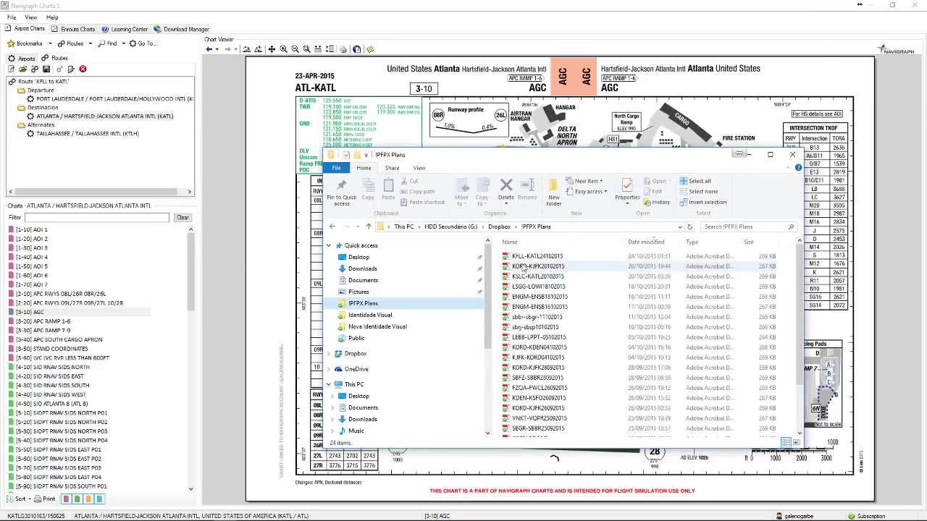
click(531, 257)
double_click(530, 257)
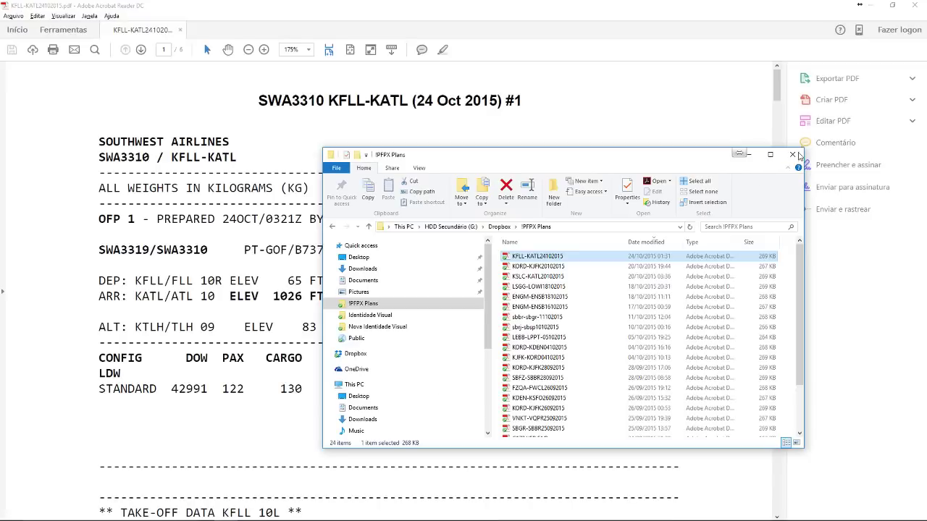
click(796, 155)
- Examine the flight plan PDF, covering the take-off and landing data, fuel, waypoint log and ATC flight plan
scroll(454, 246, down, 15)
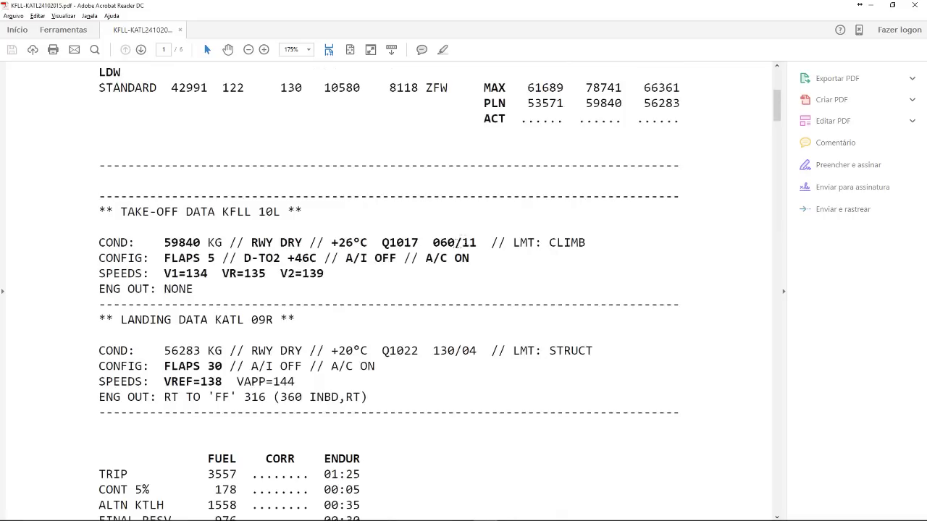
scroll(454, 245, down, 3)
scroll(451, 246, down, 20)
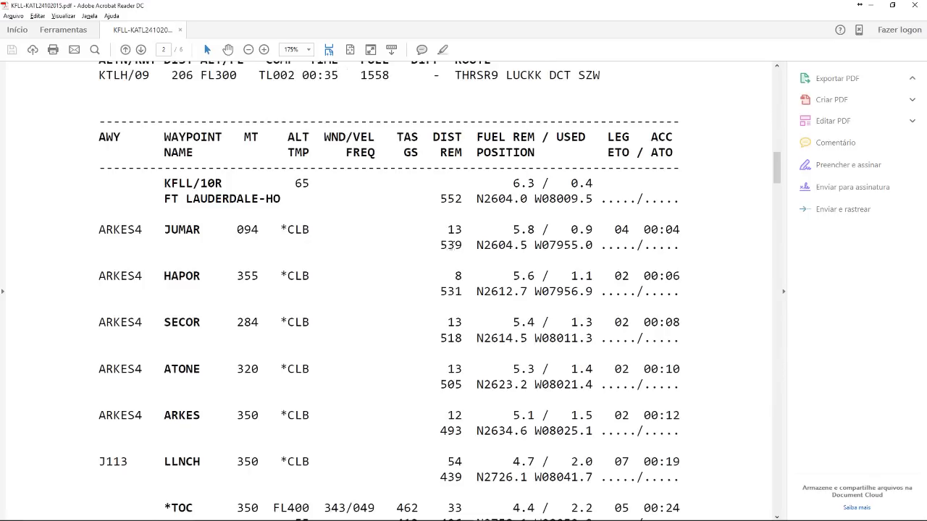
scroll(451, 250, down, 20)
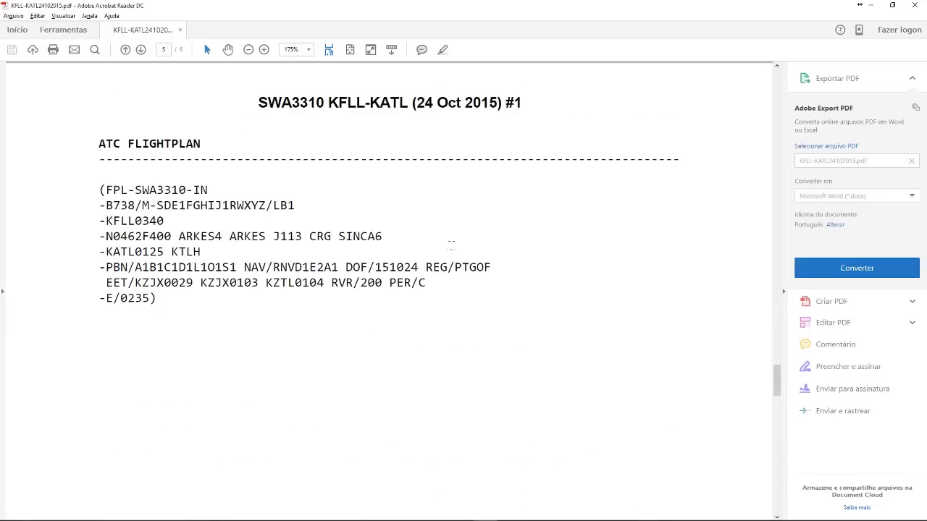
scroll(450, 250, up, 20)
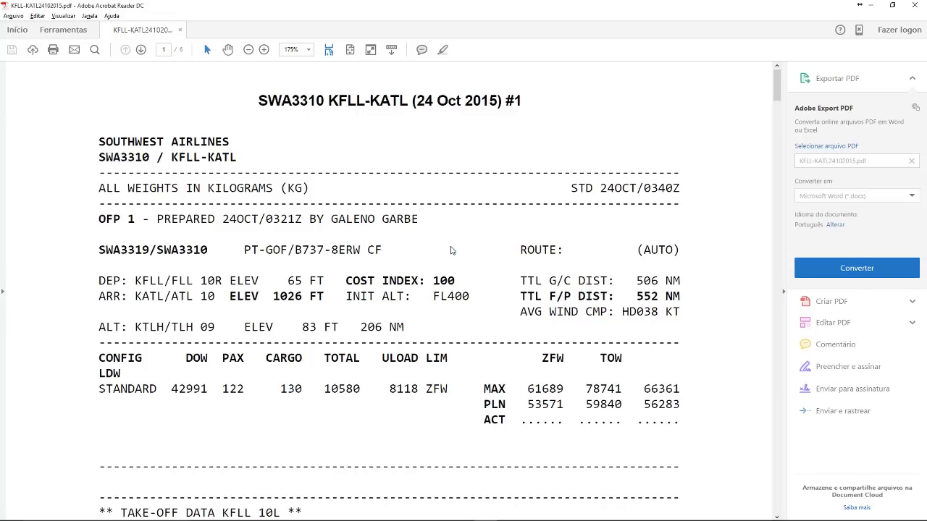
key(alt+Tab)
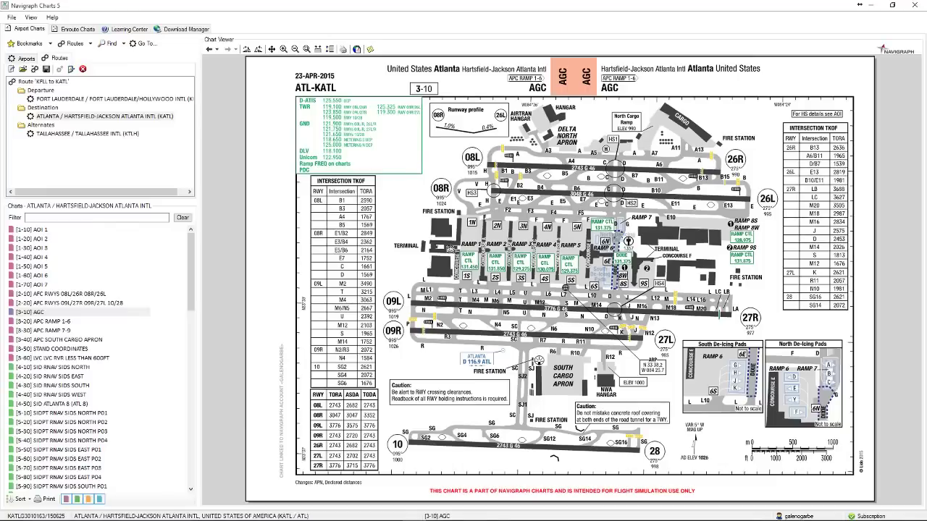
key(alt+Tab)
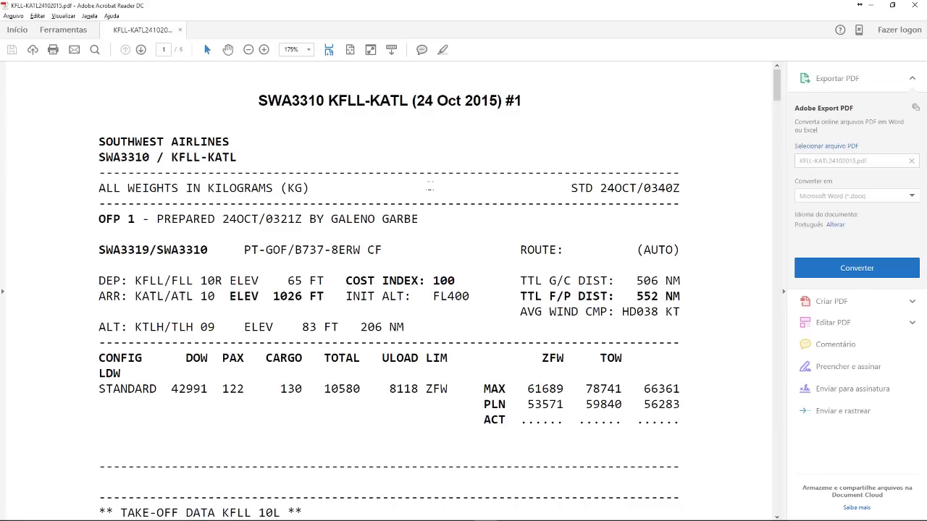
scroll(442, 177, down, 3)
scroll(456, 196, up, 3)
- Highlight the flight number and route "SWA3310 KFLL-KATL" in yellow in the first page's title
click(443, 49)
drag(257, 100, 325, 100)
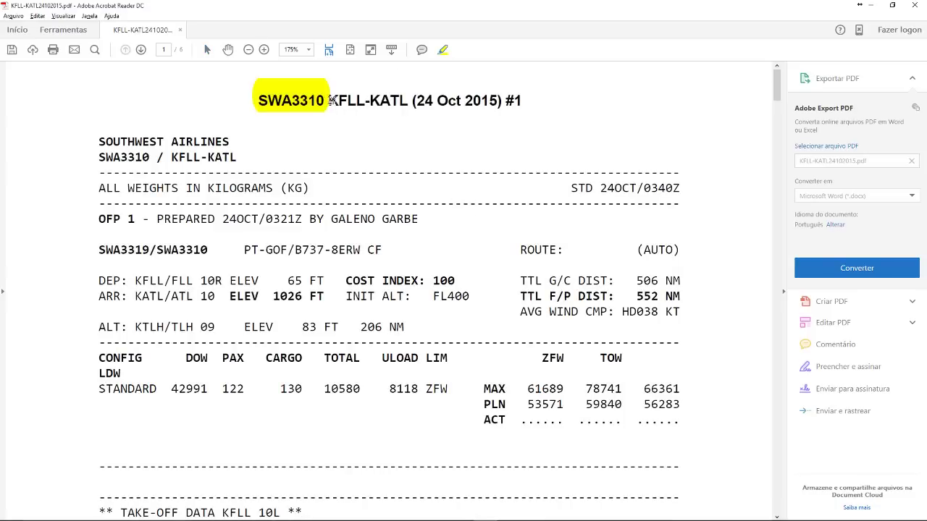
drag(408, 101, 326, 101)
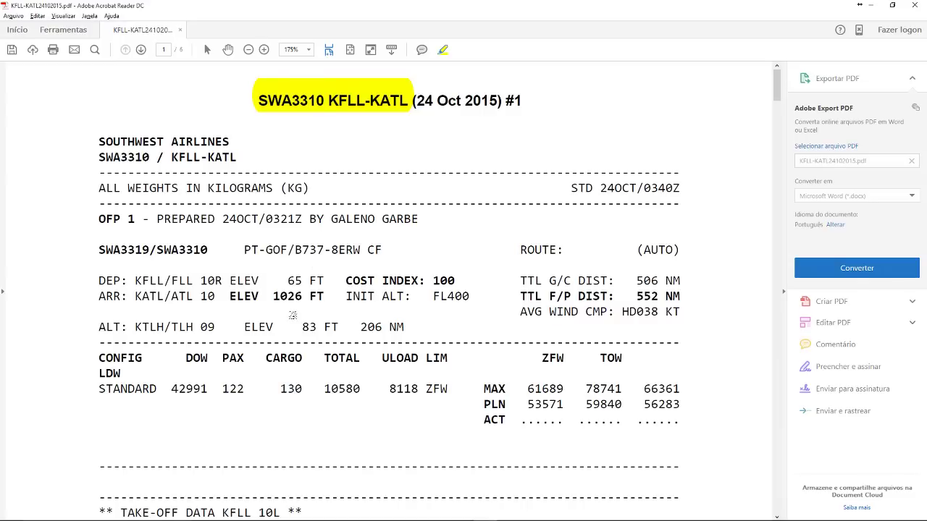
- Highlight the departure and arrival elevations, cost index 100, initial altitude FL400 and the zero fuel weight figures in yellow on page 1
drag(231, 294, 298, 300)
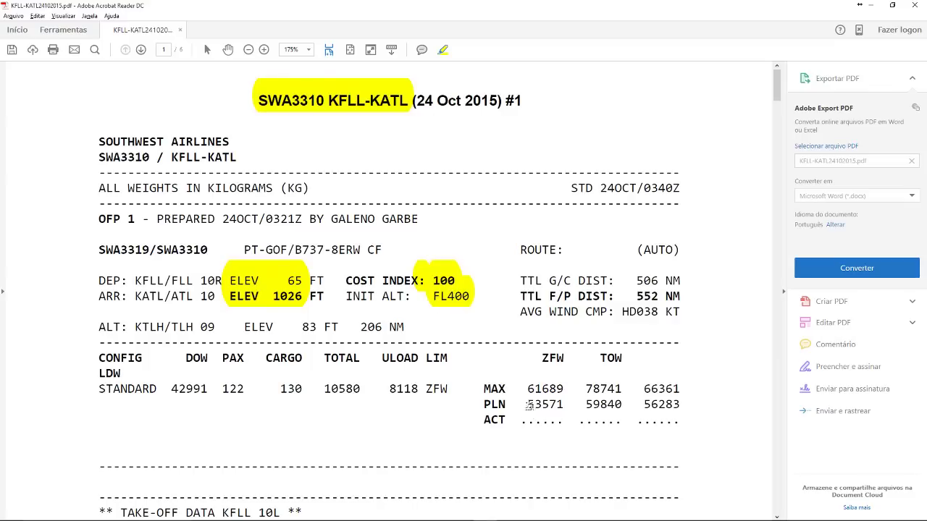
drag(529, 406, 567, 414)
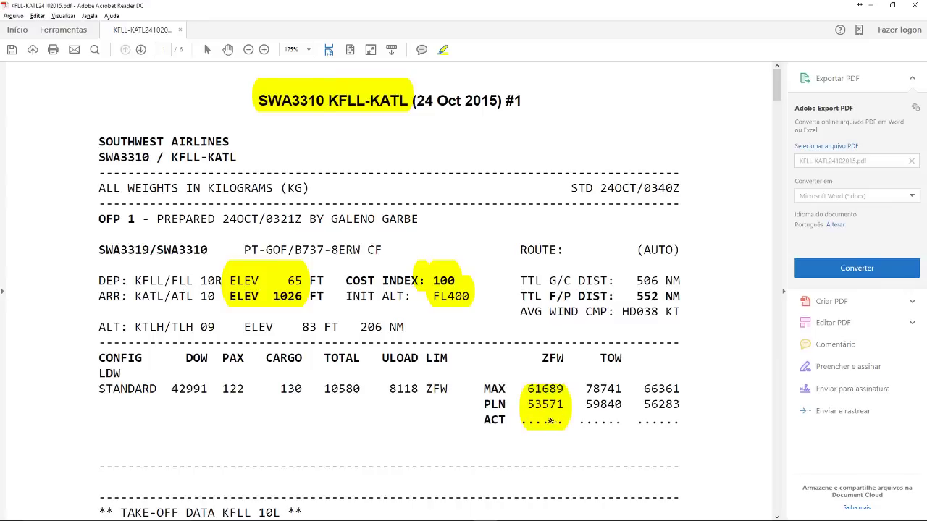
- Highlight the take-off data in yellow: 59840 KG, RWY DRY, FLAPS 5, D-TO2 +46C, V1=134, VR=135 and V2=139
scroll(540, 408, down, 4)
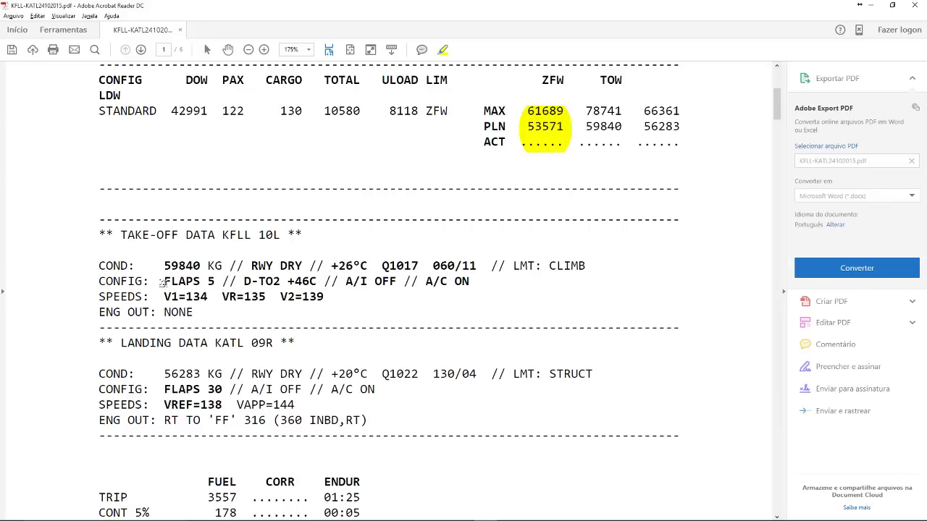
drag(165, 280, 314, 282)
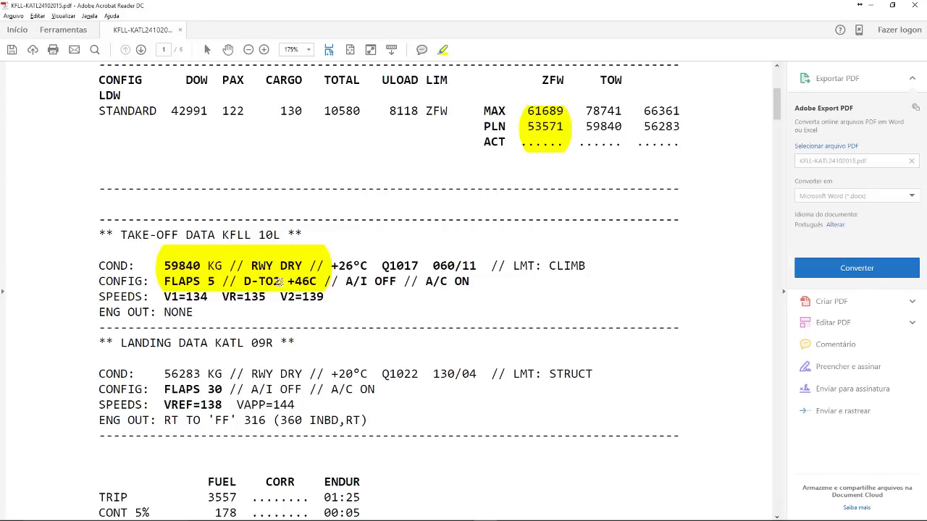
click(160, 295)
drag(212, 296, 162, 298)
click(162, 298)
drag(266, 296, 221, 299)
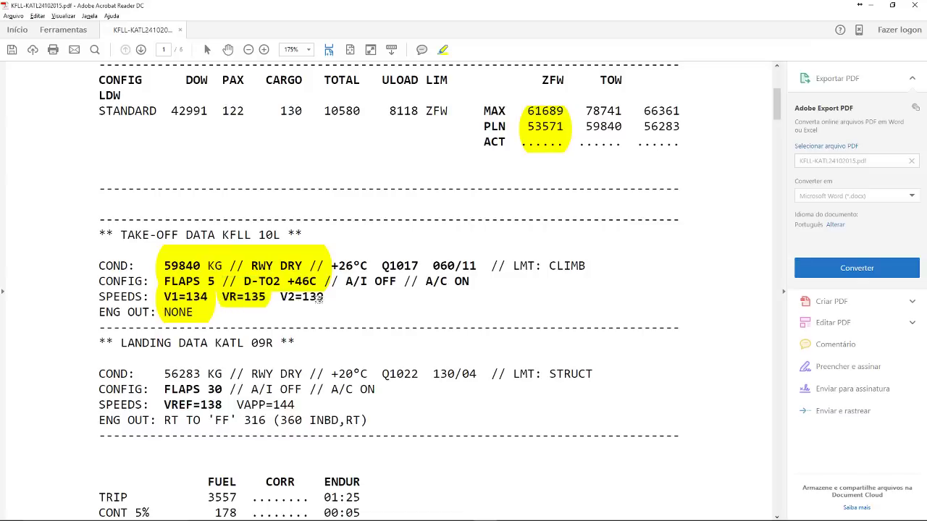
drag(321, 300, 275, 303)
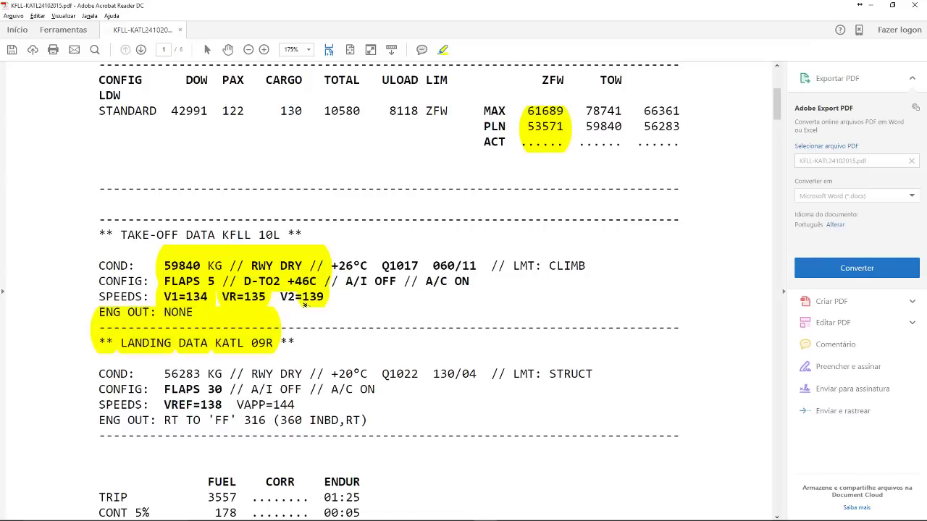
key(ctrl+z)
drag(322, 300, 278, 299)
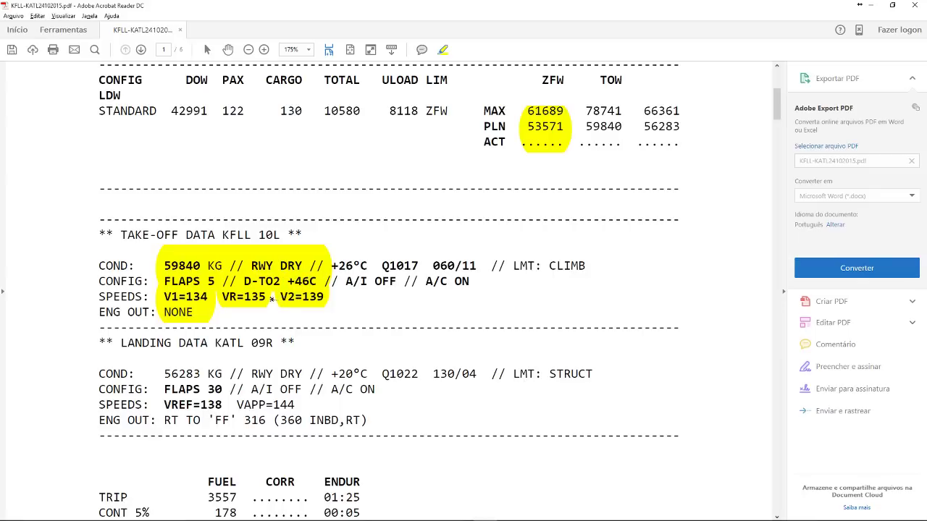
- Highlight the landing weight, FLAPS 30, VREF=138 and the release fuel of 6669 in yellow
scroll(289, 320, down, 2)
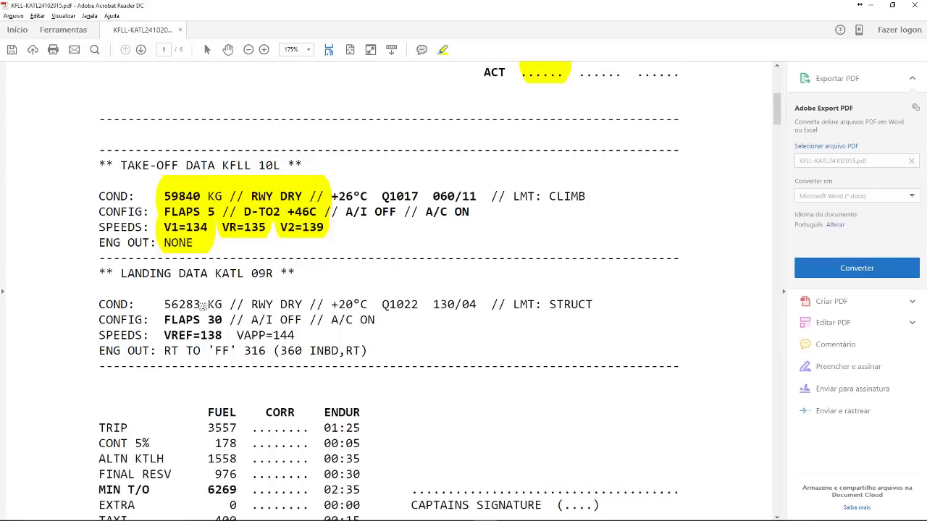
drag(163, 319, 223, 319)
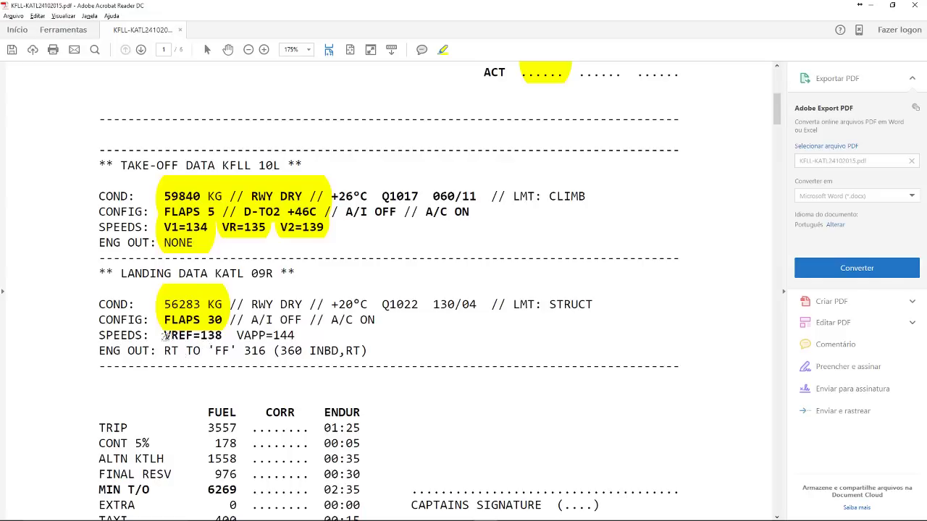
mouse_move(163, 334)
mouse_down()
mouse_move(220, 335)
mouse_move(166, 335)
mouse_up()
scroll(177, 372, down, 3)
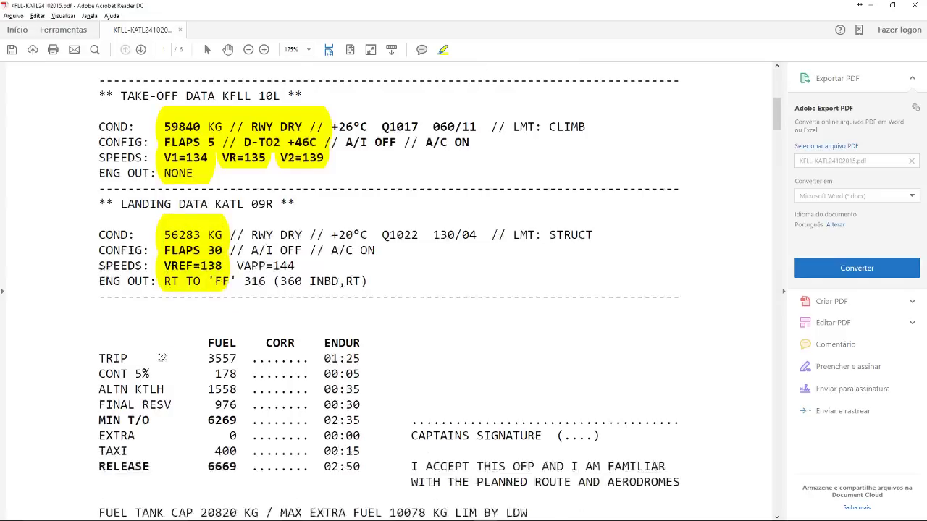
scroll(178, 372, down, 2)
mouse_move(206, 339)
mouse_down()
mouse_move(232, 353)
mouse_move(244, 332)
mouse_move(189, 366)
mouse_move(221, 371)
mouse_move(248, 354)
mouse_move(243, 336)
mouse_up()
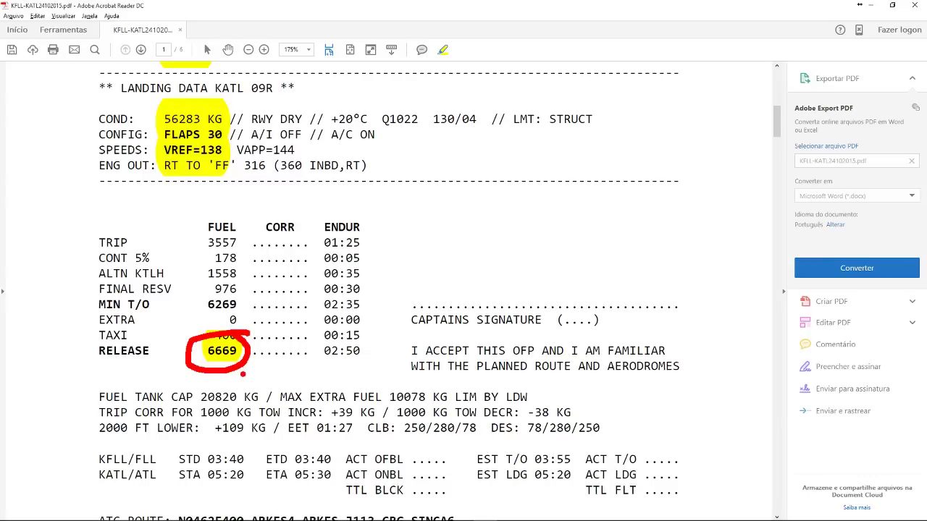
- Circle the release, trip, contingency, alternate and final reserve endurance times and the CONT 5% label in red, and clear the markings
mouse_move(356, 341)
mouse_down()
mouse_move(301, 352)
mouse_move(302, 363)
mouse_move(370, 365)
mouse_move(379, 358)
mouse_move(364, 340)
mouse_up()
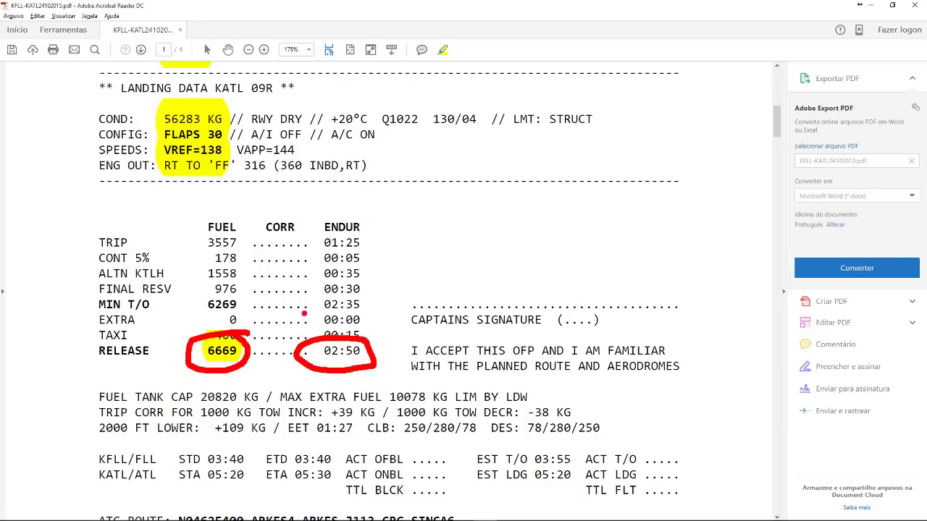
mouse_move(358, 231)
mouse_down()
mouse_move(312, 228)
mouse_move(296, 240)
mouse_move(308, 248)
mouse_move(366, 252)
mouse_move(354, 230)
mouse_up()
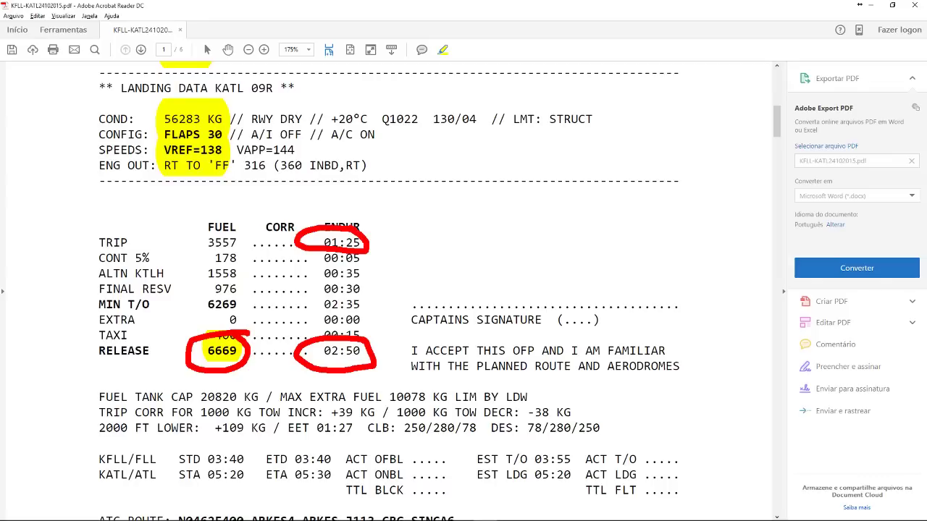
mouse_move(365, 280)
mouse_down()
mouse_move(335, 276)
mouse_move(313, 286)
mouse_move(346, 301)
mouse_move(366, 284)
mouse_move(311, 279)
mouse_move(326, 265)
mouse_move(378, 273)
mouse_move(363, 280)
mouse_up()
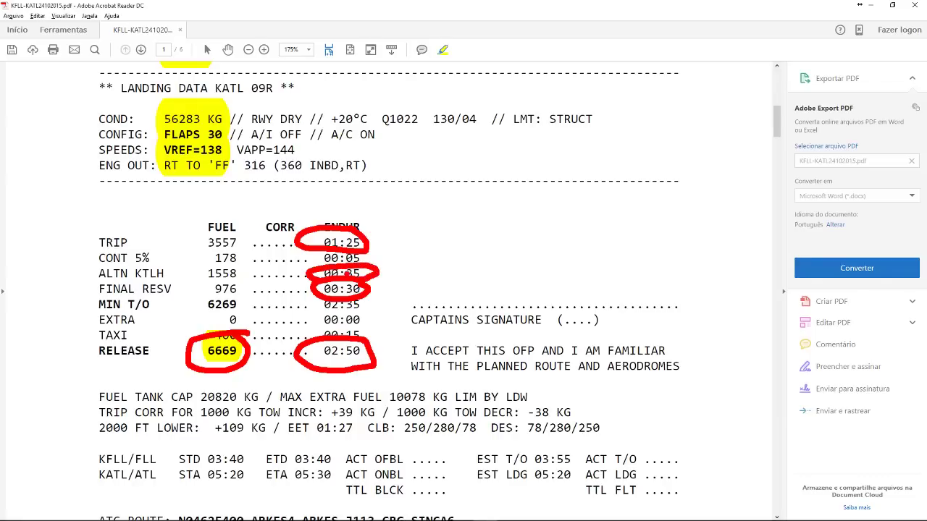
drag(307, 246, 301, 270)
mouse_move(180, 249)
mouse_down()
mouse_move(101, 270)
mouse_move(181, 255)
mouse_up()
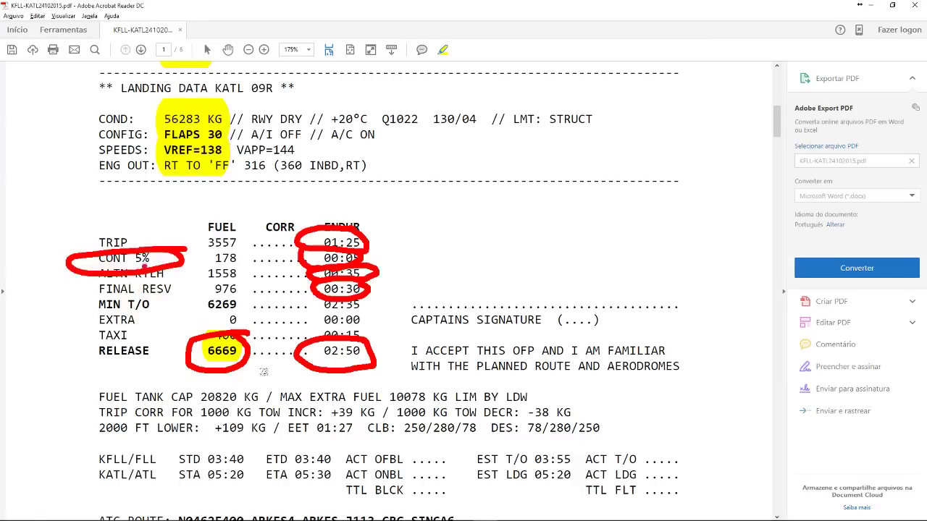
key(Escape)
- Circle the estimated take-off and landing times, ATC route and ARKES in red, J113 and CRG in blue, SINCA6 in green, and clear the markings
scroll(379, 458, down, 1)
scroll(380, 458, down, 1)
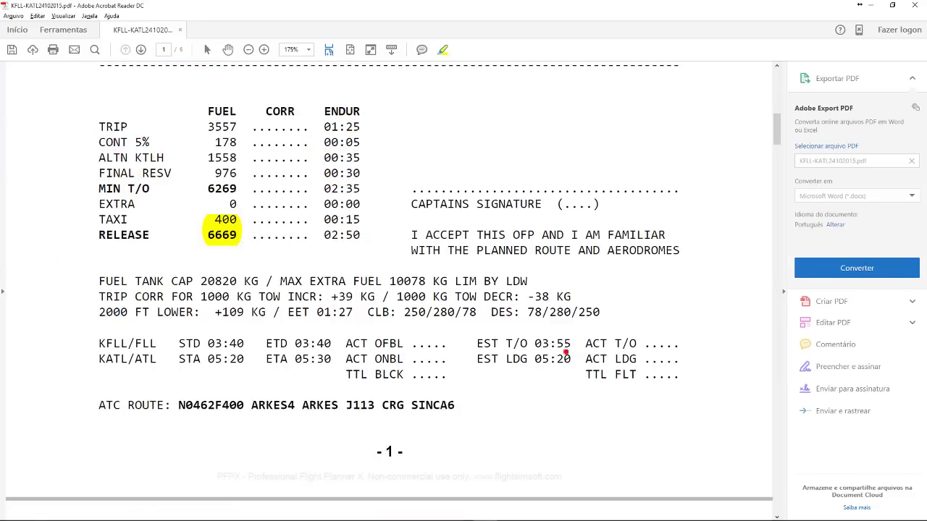
mouse_move(583, 326)
mouse_down()
mouse_move(510, 317)
mouse_move(454, 369)
mouse_move(550, 387)
mouse_move(598, 335)
mouse_move(562, 324)
mouse_up()
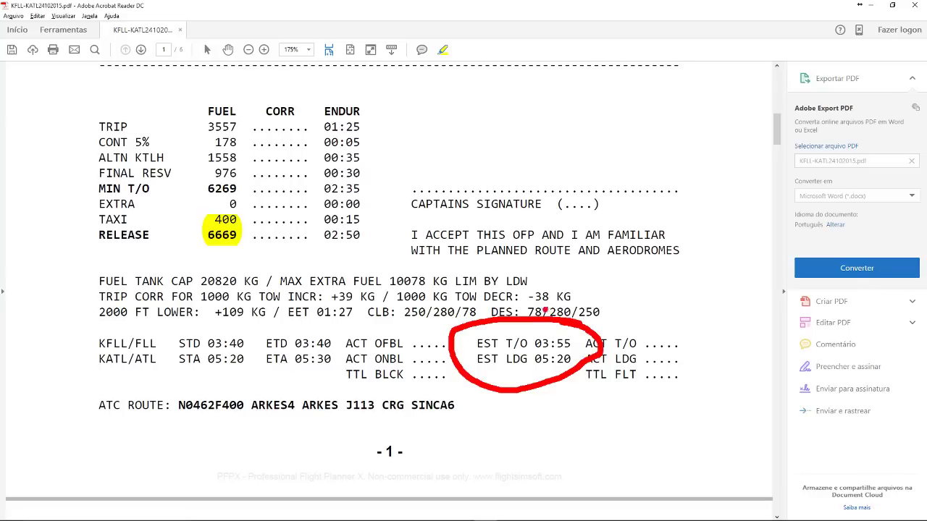
mouse_move(444, 391)
mouse_down()
mouse_move(226, 390)
mouse_move(213, 408)
mouse_move(256, 437)
mouse_move(405, 440)
mouse_move(487, 428)
mouse_move(442, 391)
mouse_up()
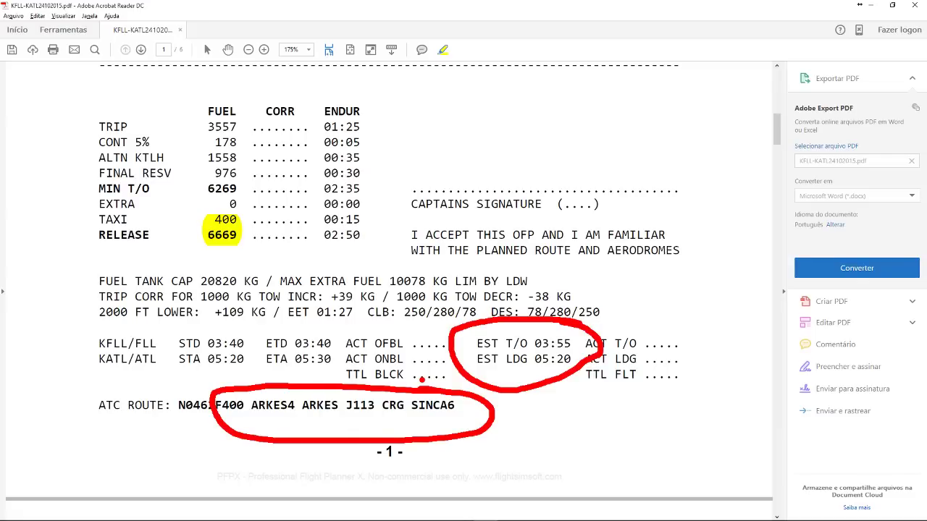
mouse_move(327, 392)
mouse_down()
mouse_move(293, 402)
mouse_move(296, 418)
mouse_move(339, 421)
mouse_move(333, 396)
mouse_up()
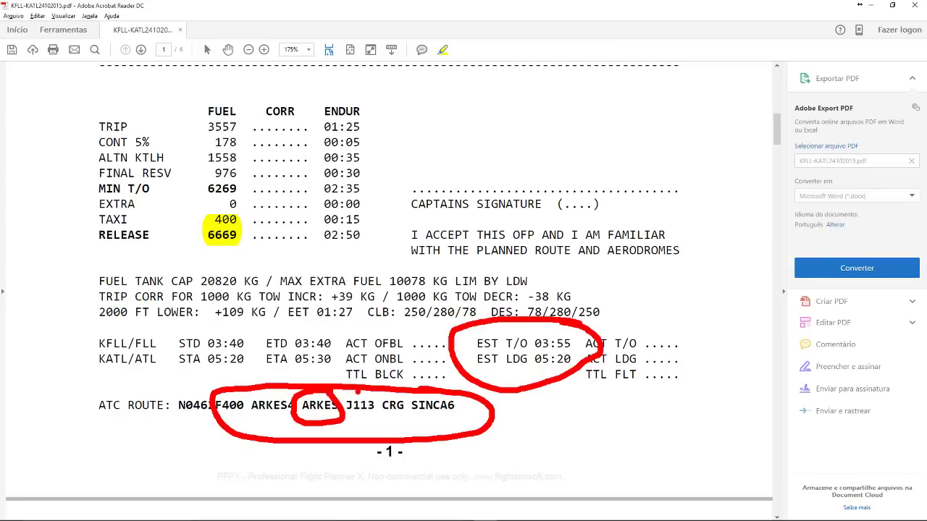
mouse_move(357, 392)
mouse_down()
mouse_move(348, 419)
mouse_move(362, 423)
mouse_move(378, 413)
mouse_move(357, 389)
mouse_move(389, 392)
mouse_move(377, 396)
mouse_move(380, 414)
mouse_move(402, 421)
mouse_move(384, 399)
mouse_up()
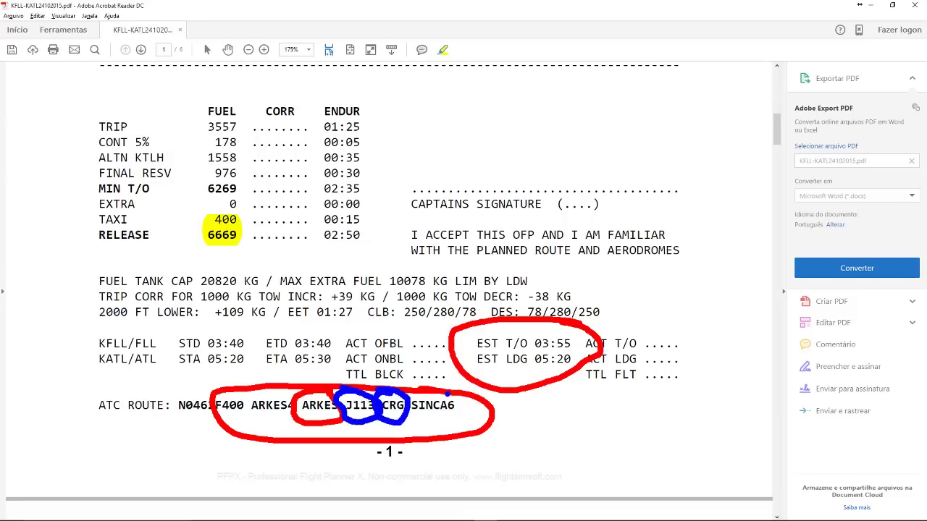
mouse_move(446, 395)
mouse_down()
mouse_move(403, 396)
mouse_move(413, 424)
mouse_move(447, 426)
mouse_move(461, 403)
mouse_move(449, 394)
mouse_up()
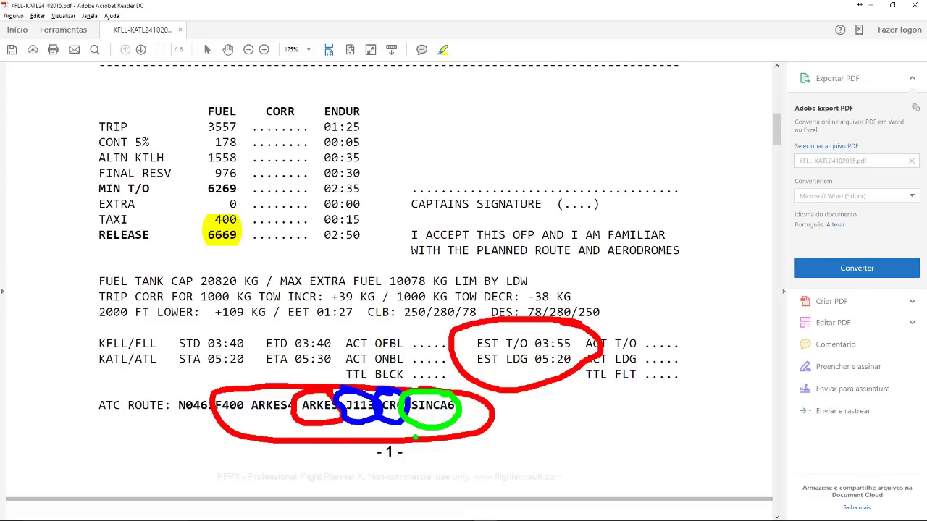
key(Escape)
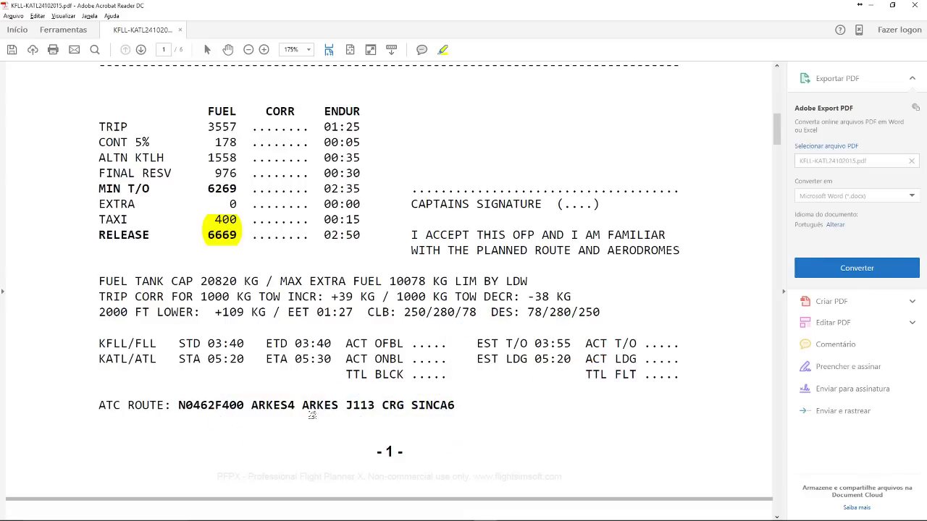
- Mark the waypoint name column and the waypoints JUMAR and HAPOR in green in page 2's waypoint log, and clear the markings
mouse_move(316, 518)
scroll(286, 434, down, 3)
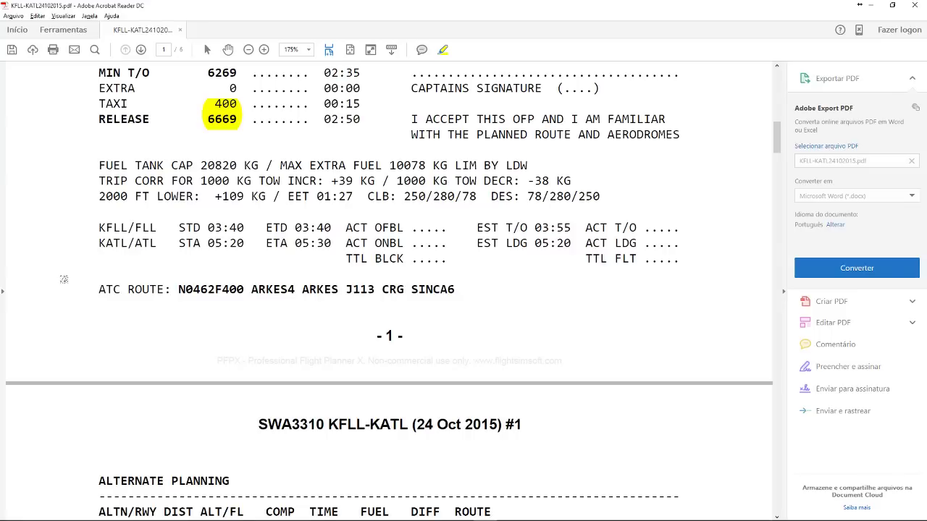
scroll(90, 250, down, 7)
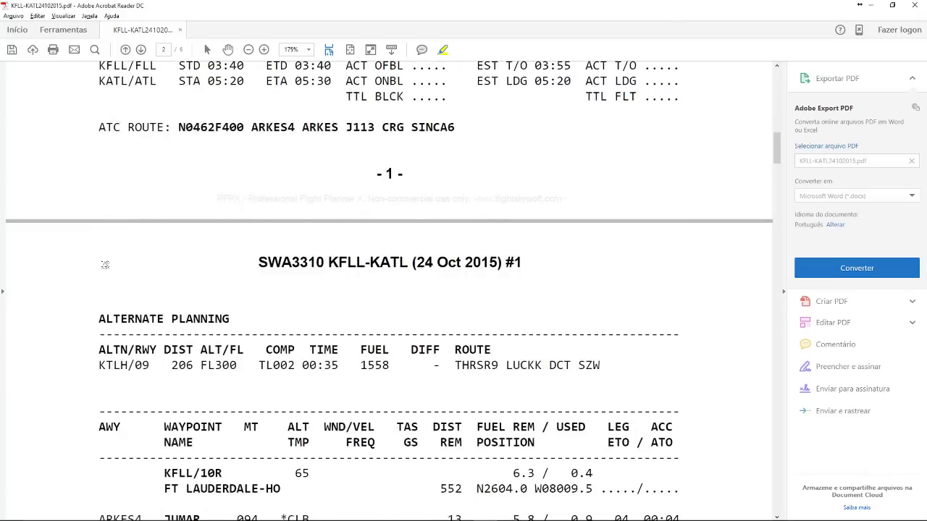
scroll(116, 247, down, 3)
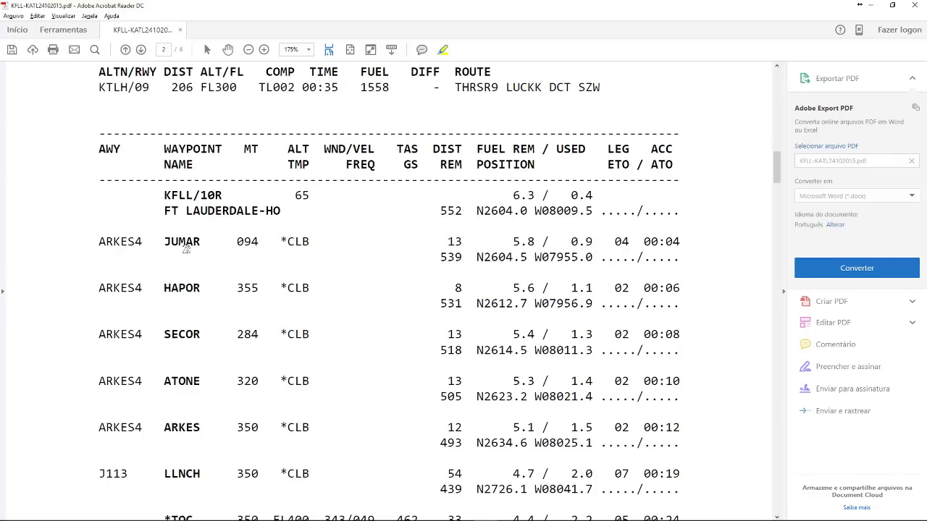
mouse_move(203, 236)
mouse_down()
mouse_move(185, 218)
mouse_move(142, 249)
mouse_move(200, 249)
mouse_move(185, 221)
mouse_up()
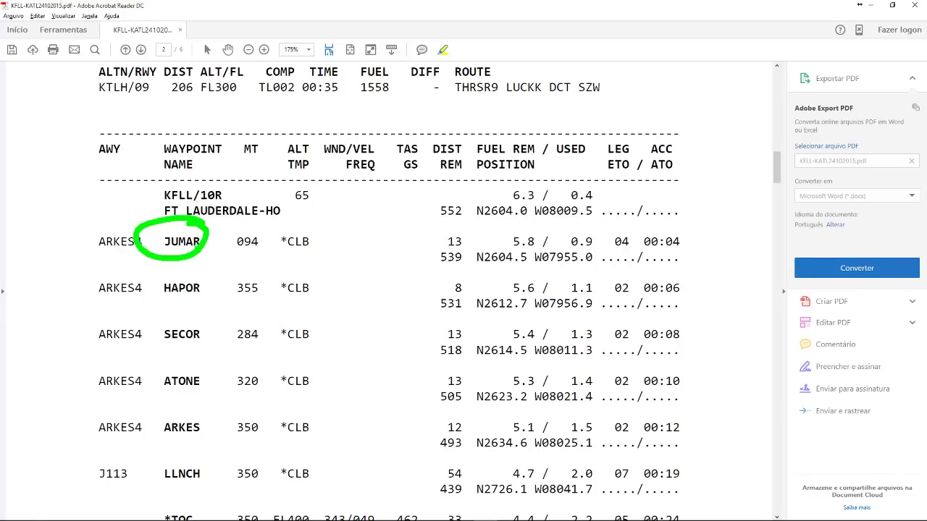
mouse_move(184, 275)
mouse_down()
mouse_move(161, 299)
mouse_move(212, 276)
mouse_move(144, 274)
mouse_up()
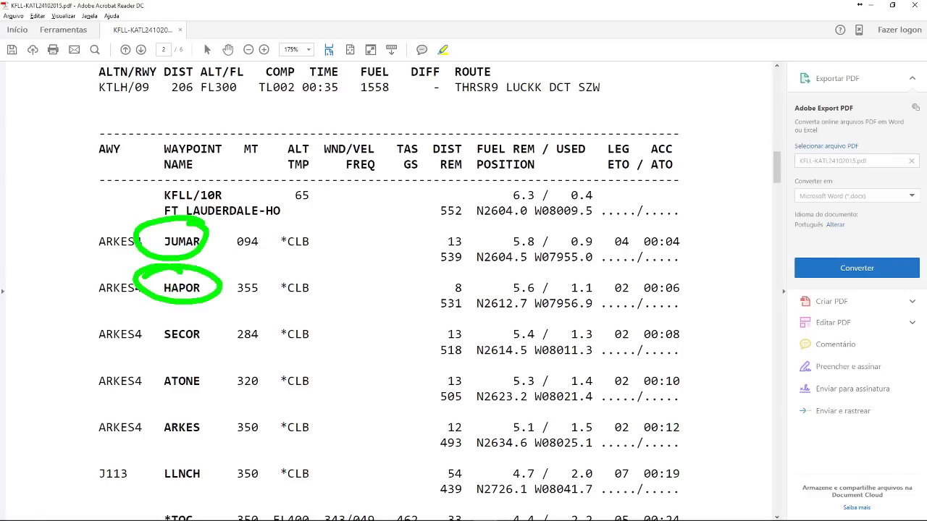
mouse_move(202, 122)
mouse_down()
mouse_move(127, 167)
mouse_move(226, 175)
mouse_move(200, 112)
mouse_move(224, 437)
mouse_up()
mouse_move(125, 107)
mouse_down()
mouse_move(123, 448)
mouse_move(138, 501)
mouse_up()
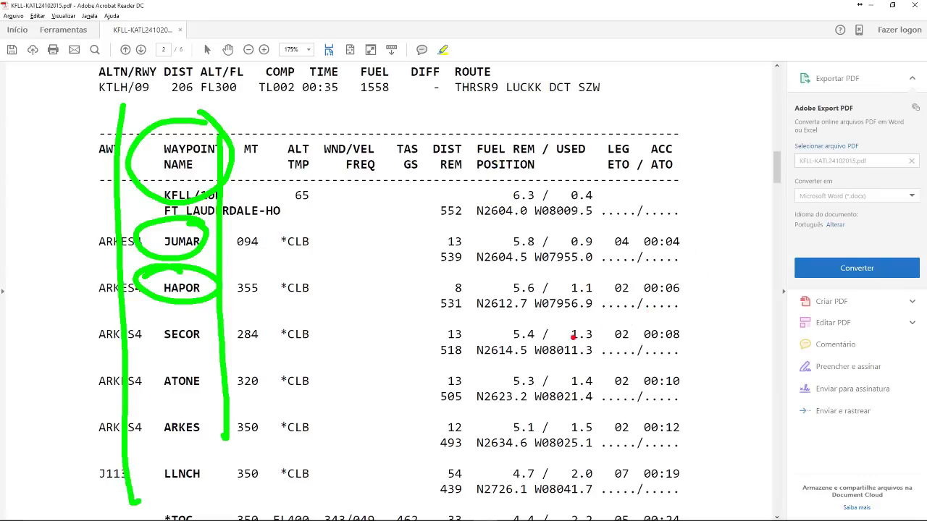
key(Escape)
- Circle the *TOC row in red and its wind and flight level with temperature in blue, and clear the markings
scroll(196, 243, down, 5)
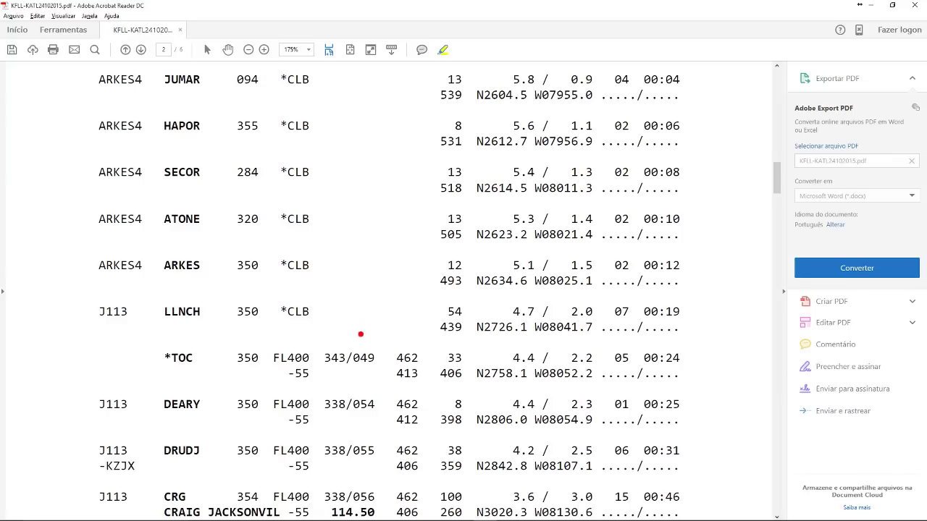
mouse_move(369, 328)
mouse_down()
mouse_move(342, 320)
mouse_move(181, 320)
mouse_move(157, 343)
mouse_move(157, 365)
mouse_move(187, 388)
mouse_move(240, 401)
mouse_move(351, 402)
mouse_move(389, 384)
mouse_move(402, 361)
mouse_move(391, 326)
mouse_move(364, 323)
mouse_up()
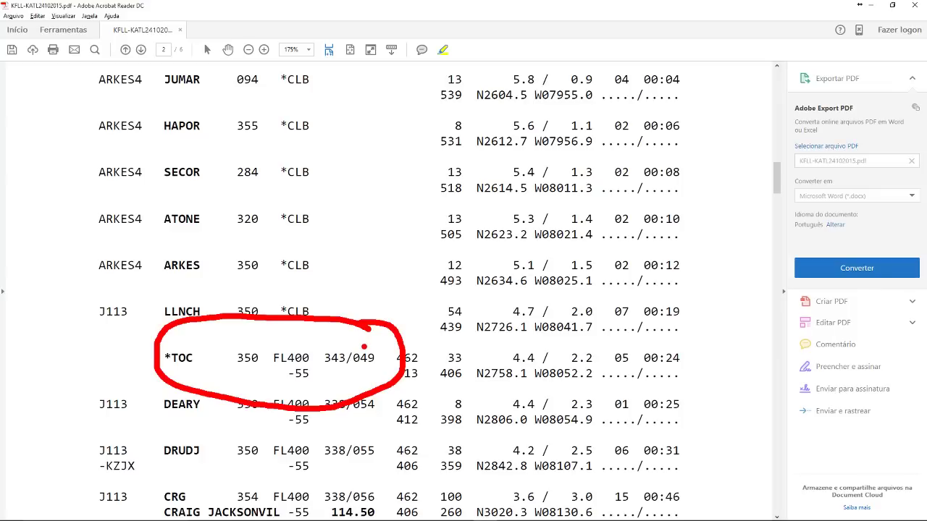
key(b)
mouse_move(368, 345)
mouse_down()
mouse_move(344, 336)
mouse_move(315, 346)
mouse_move(309, 362)
mouse_move(366, 385)
mouse_move(392, 360)
mouse_move(366, 338)
mouse_up()
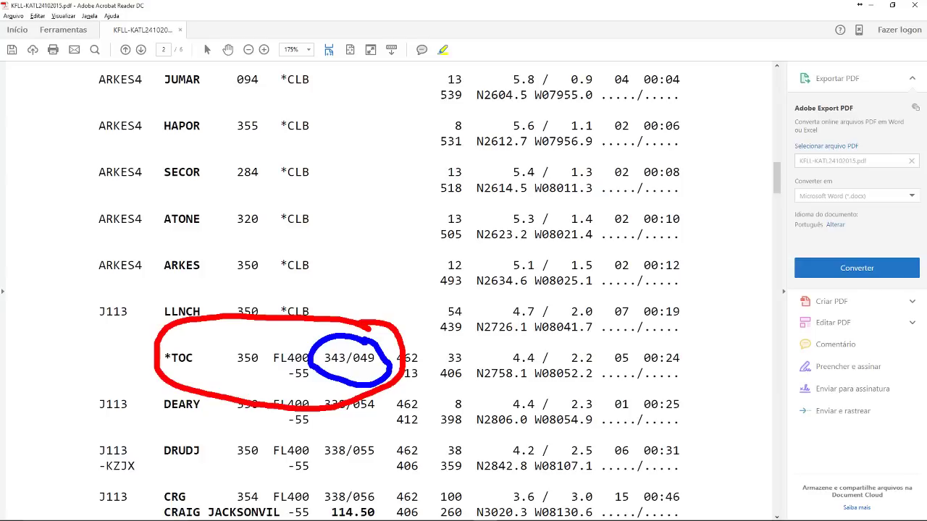
mouse_move(312, 353)
mouse_down()
mouse_move(284, 342)
mouse_move(269, 357)
mouse_move(280, 384)
mouse_move(323, 391)
mouse_move(319, 373)
mouse_up()
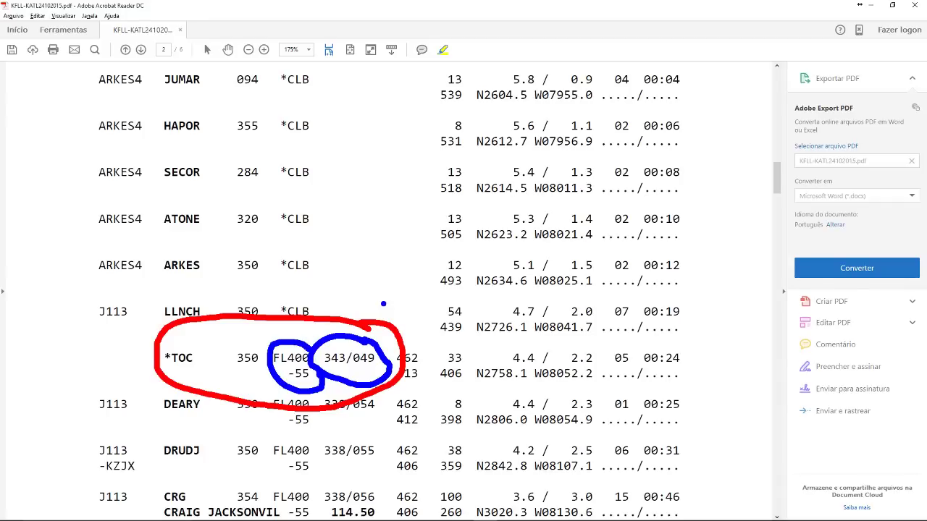
key(Escape)
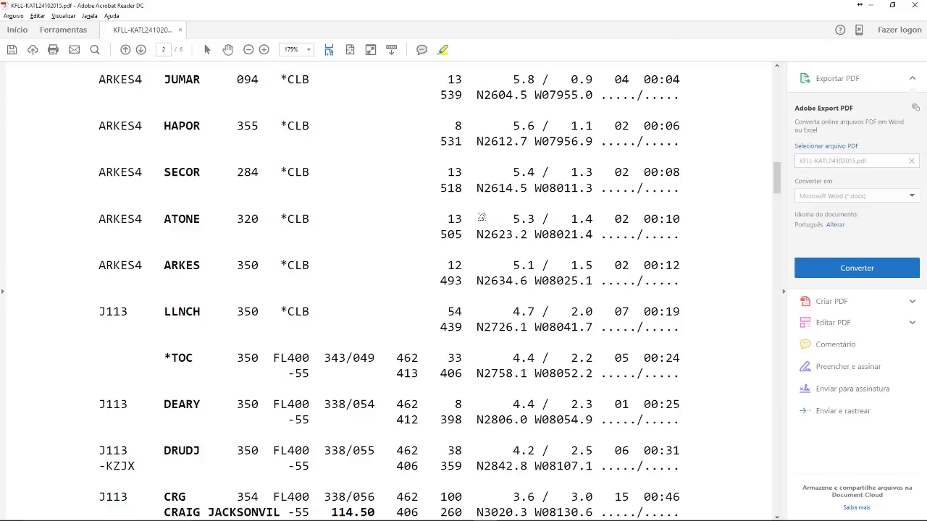
- Switch to the YouTube live dashboard in the browser, passing the Atlanta airport chart in Navigraph Charts
key(alt+Tab)
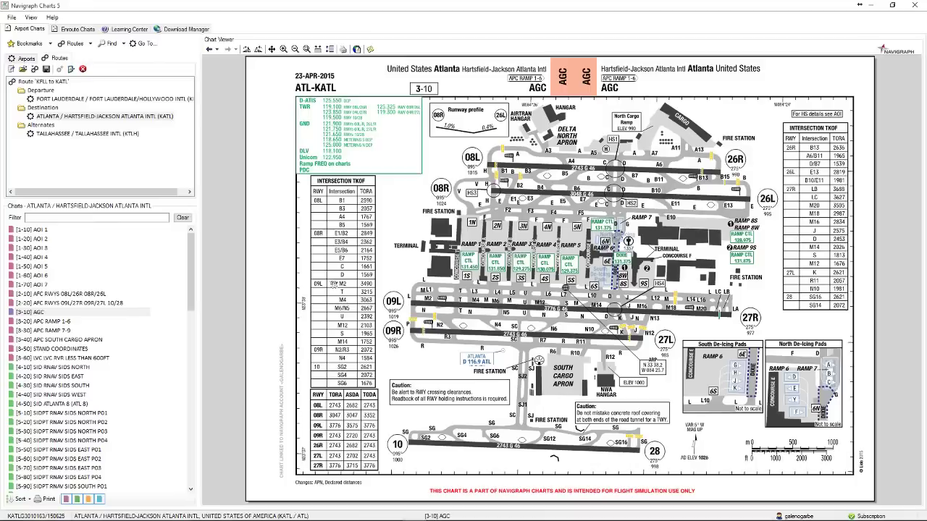
key(alt+Tab)
key(alt+Tab)
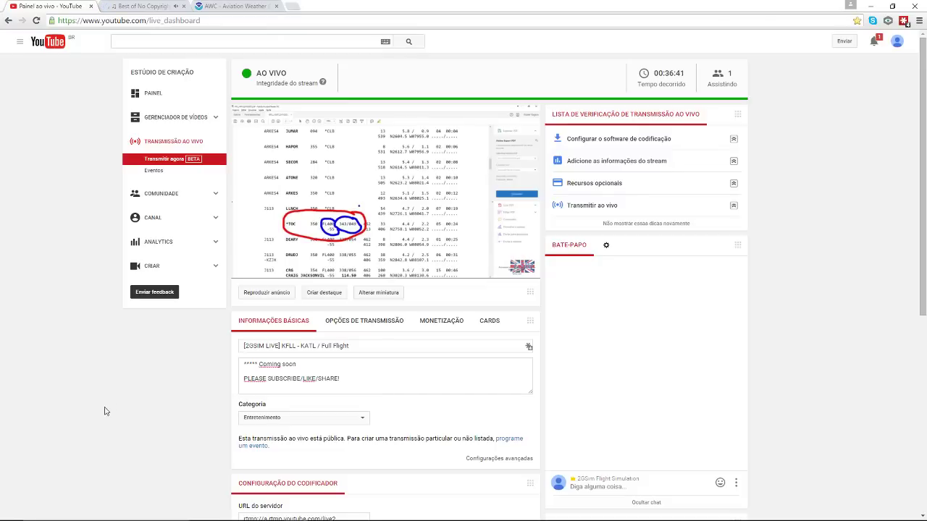
- Switch to the KFLL-KATL flight plan PDF in Adobe Acrobat Reader and return to its first page
key(alt+Tab)
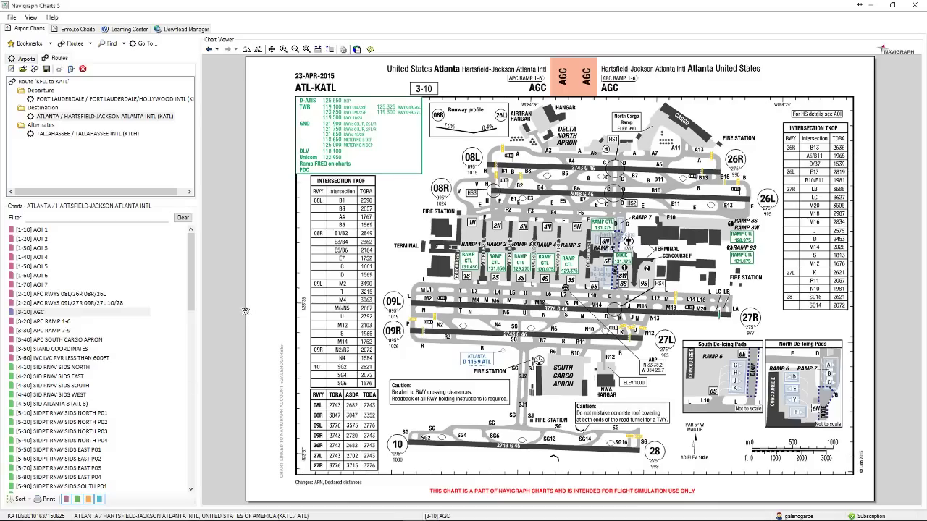
key(alt+Tab)
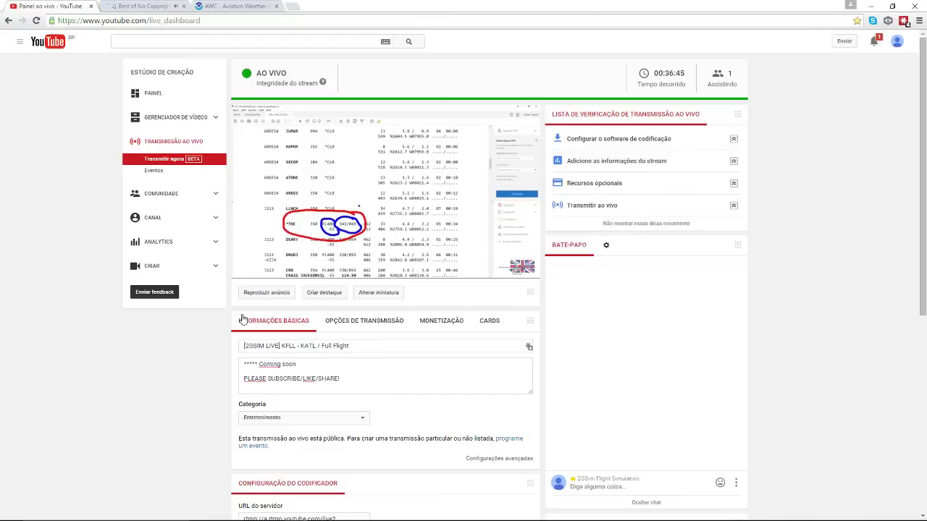
key(alt+Tab)
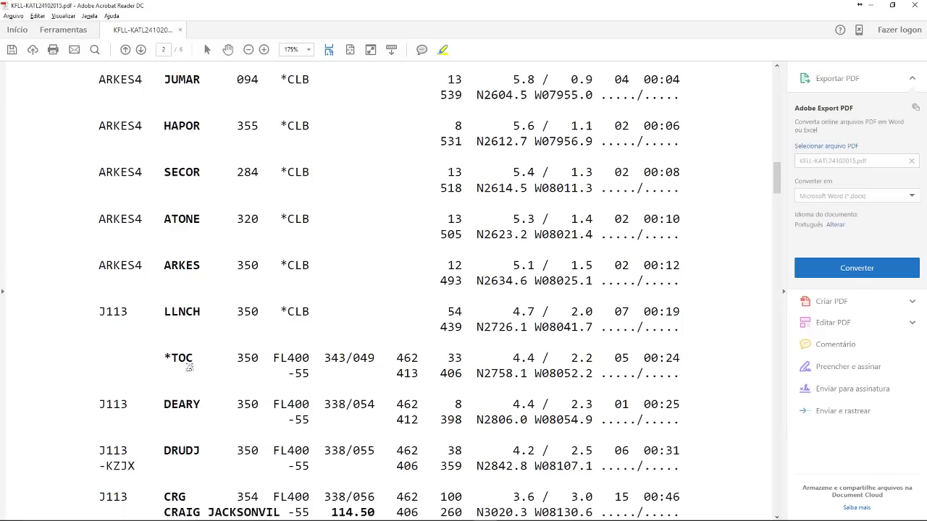
scroll(328, 310, up, 15)
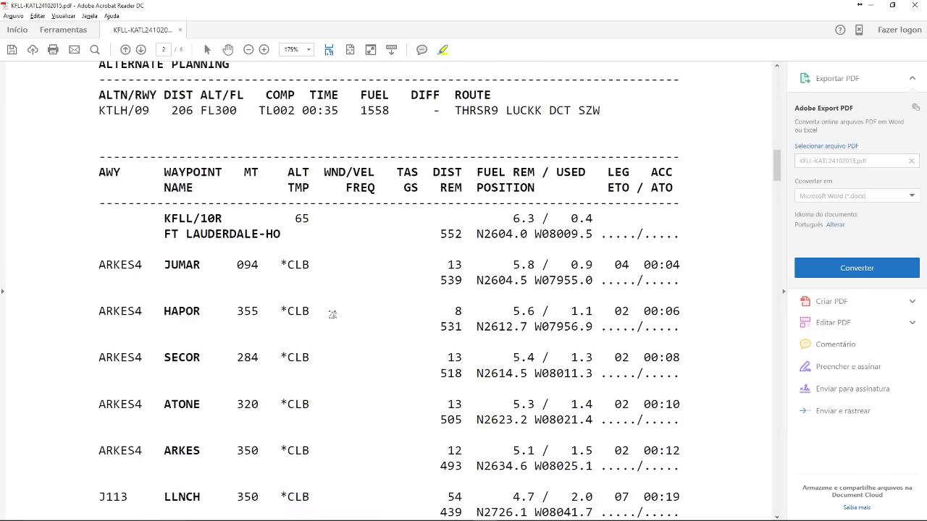
scroll(332, 311, up, 8)
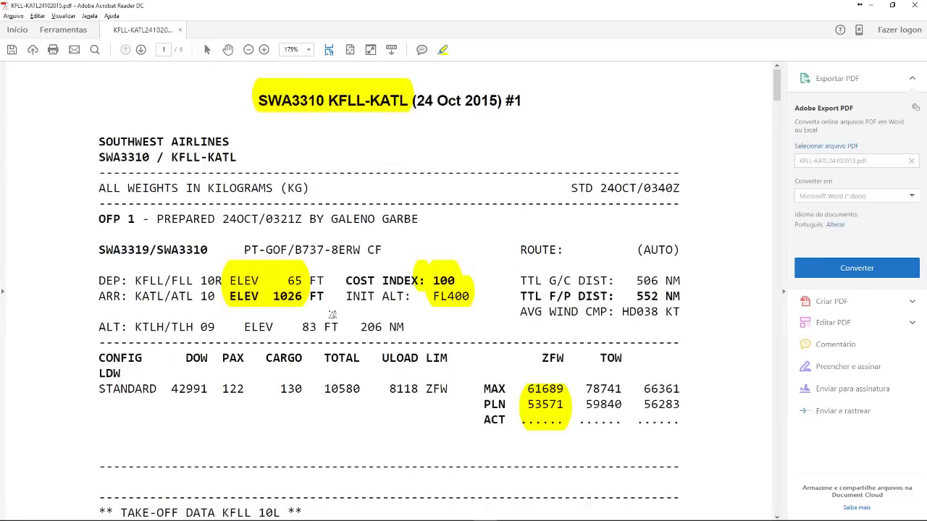
- Switch to Prepar3D's scenario setup, search the vehicles for South, and select the Boeing 737-8H4NGX Southwest Airlines (Warrior One)
mouse_move(345, 516)
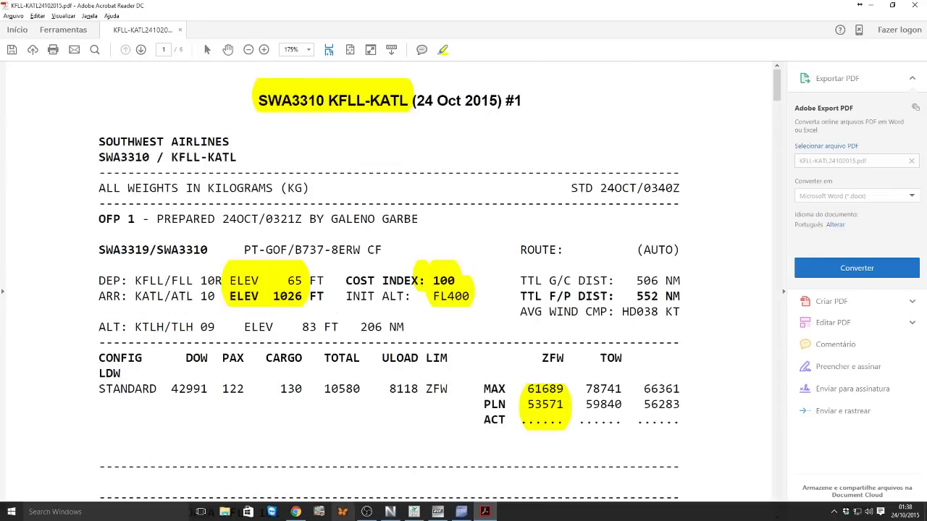
click(449, 512)
click(431, 244)
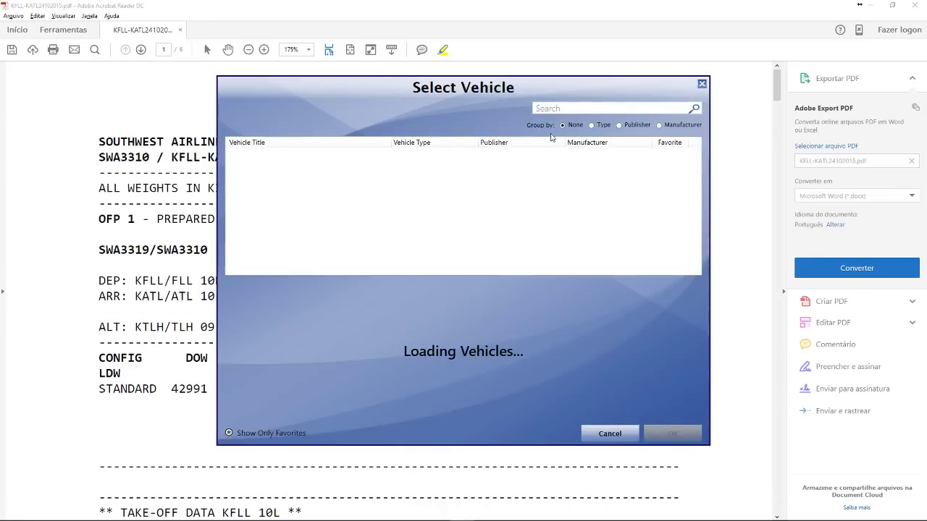
click(561, 107)
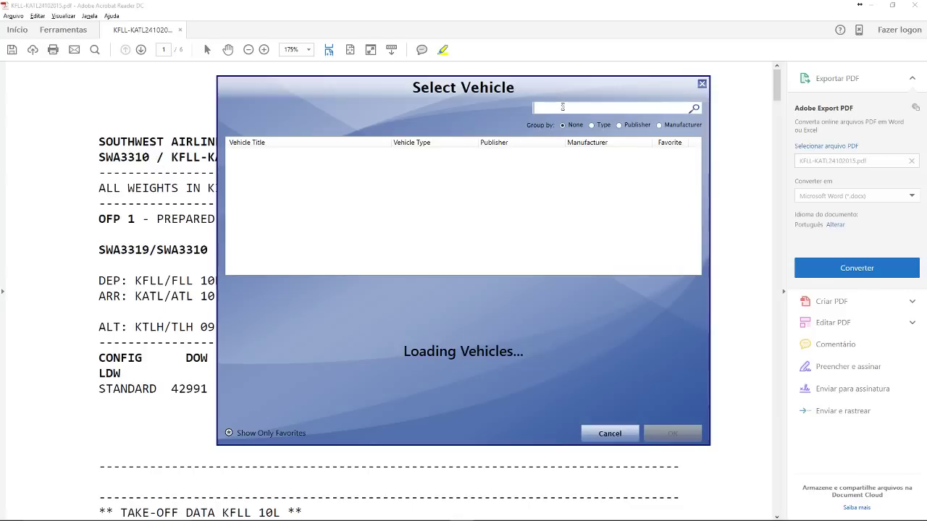
text(South)
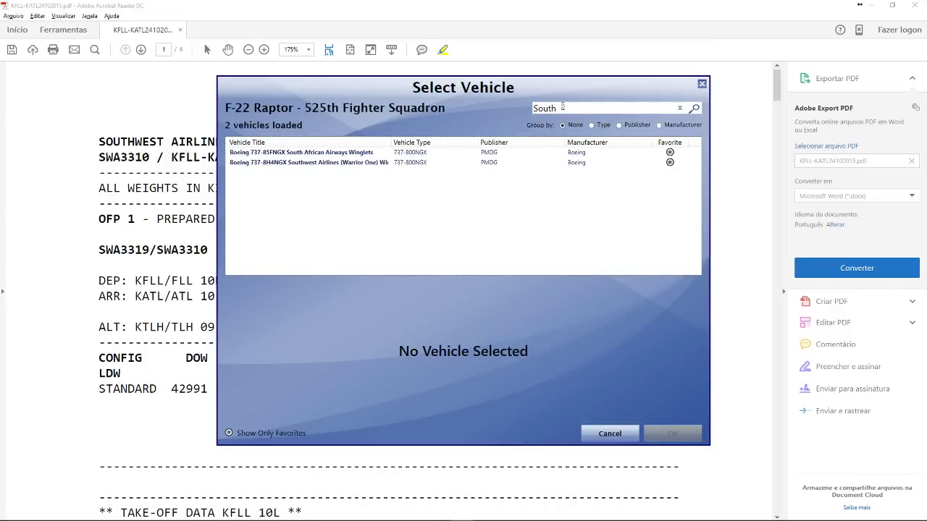
click(268, 153)
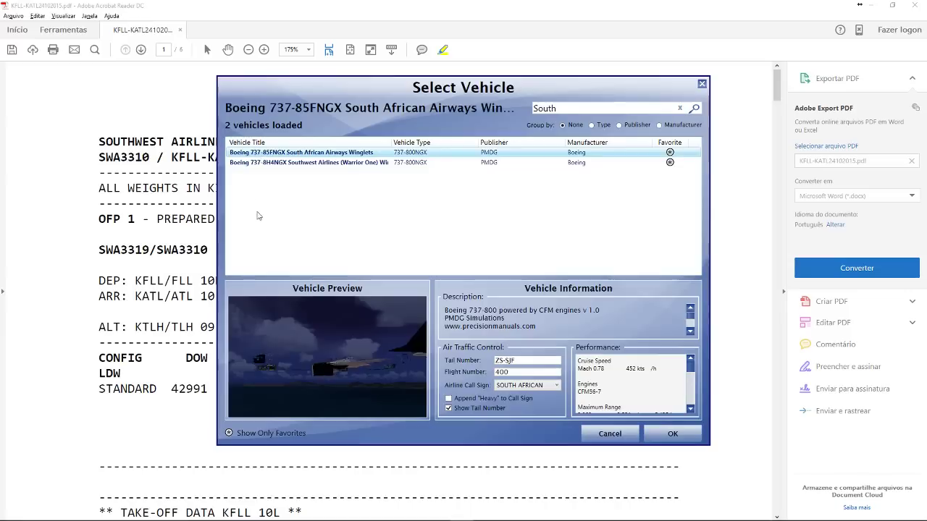
click(296, 163)
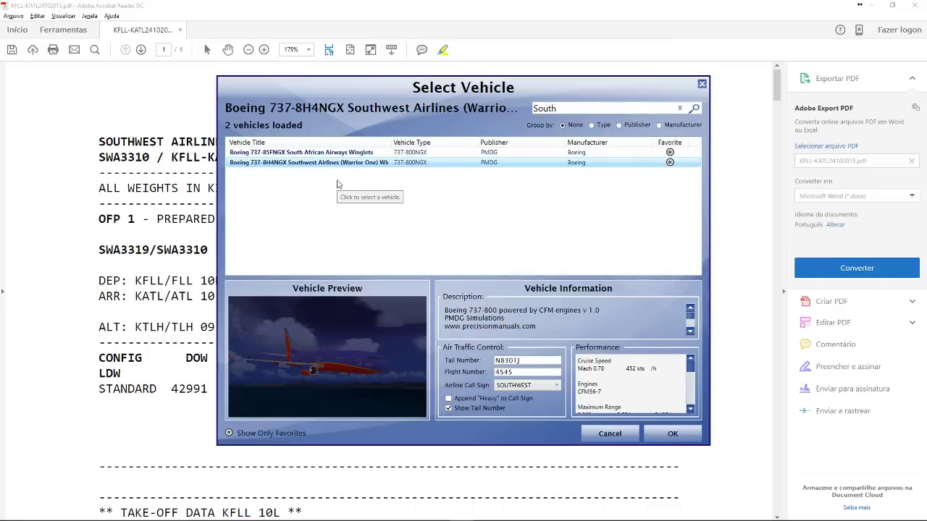
click(670, 433)
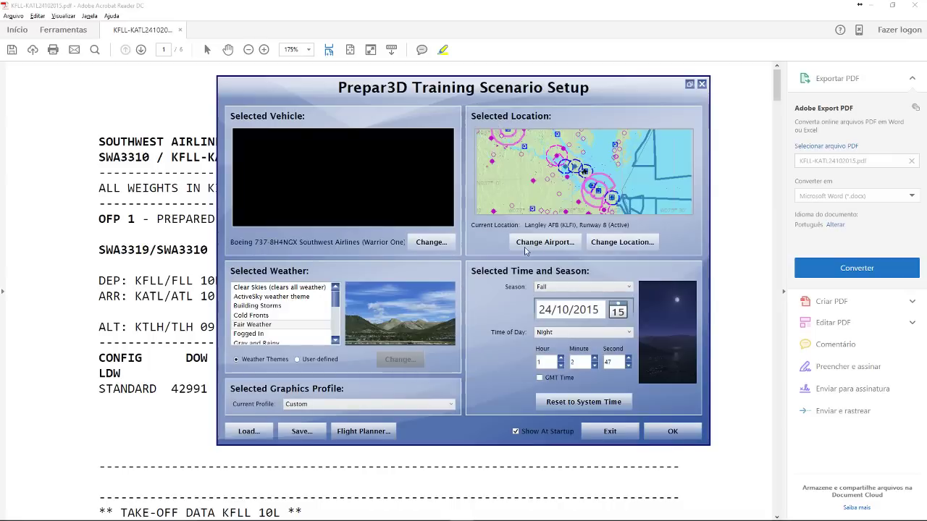
- Set the departure airport to KFLL with a gate as the starting location, and load the training scenario
click(527, 248)
click(518, 126)
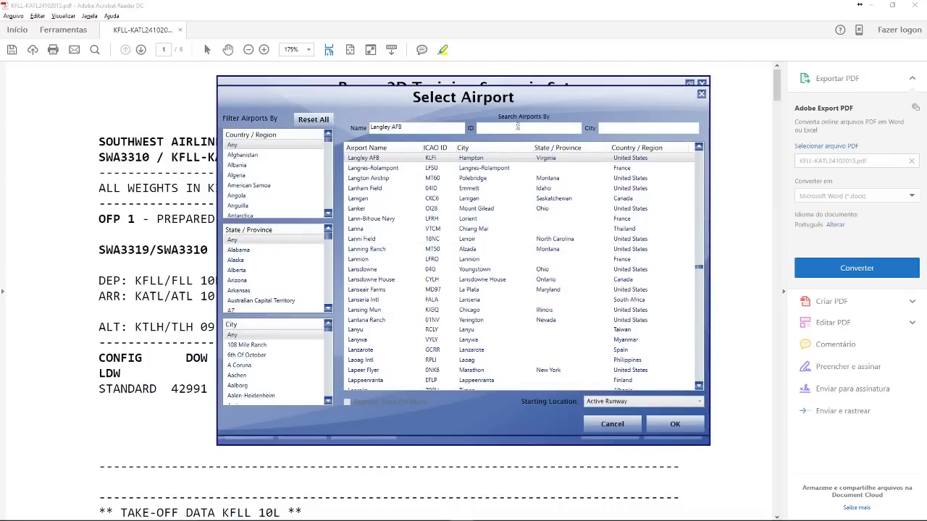
text(KFLL)
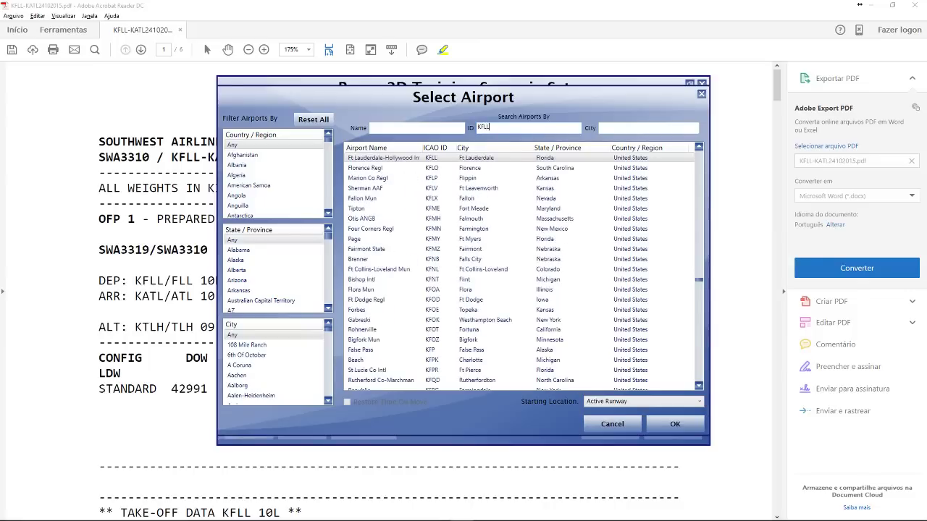
click(620, 403)
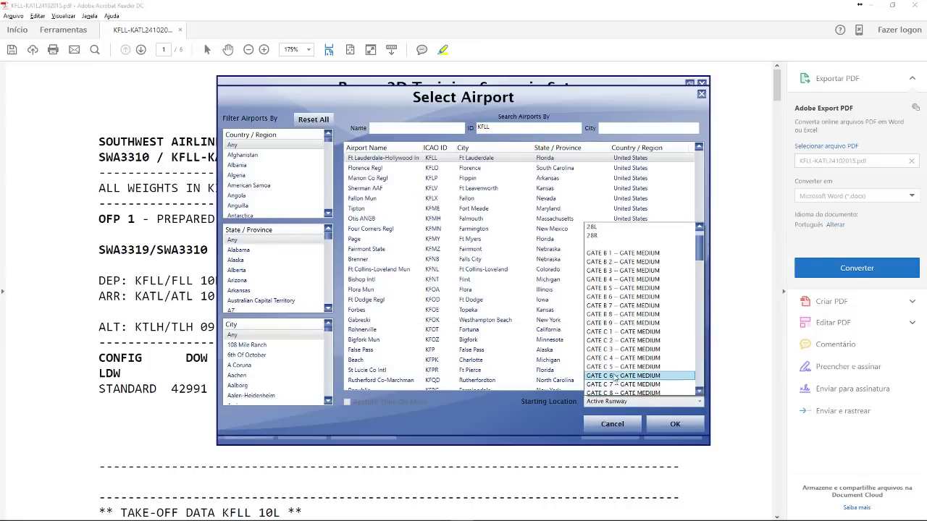
click(620, 335)
click(675, 425)
click(666, 430)
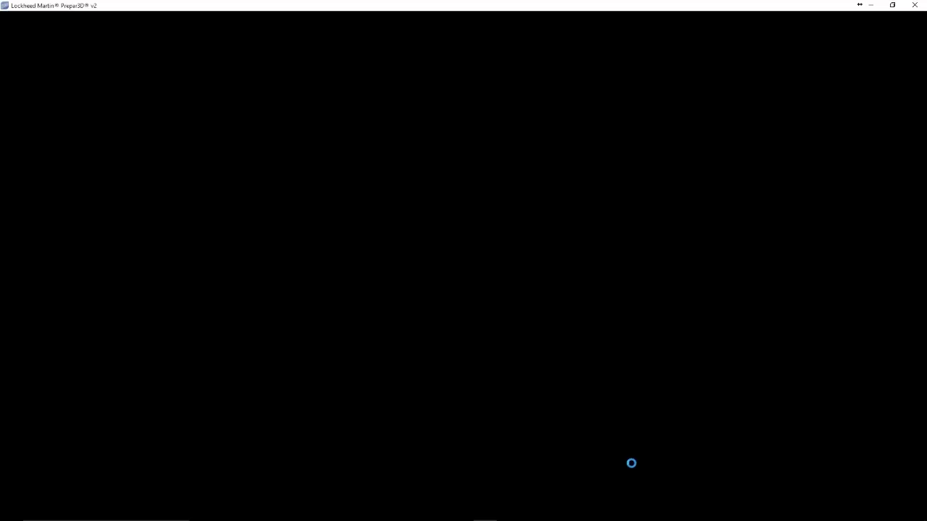
- Launch the FS Real Time time correction software alongside the loaded flight
mouse_move(462, 511)
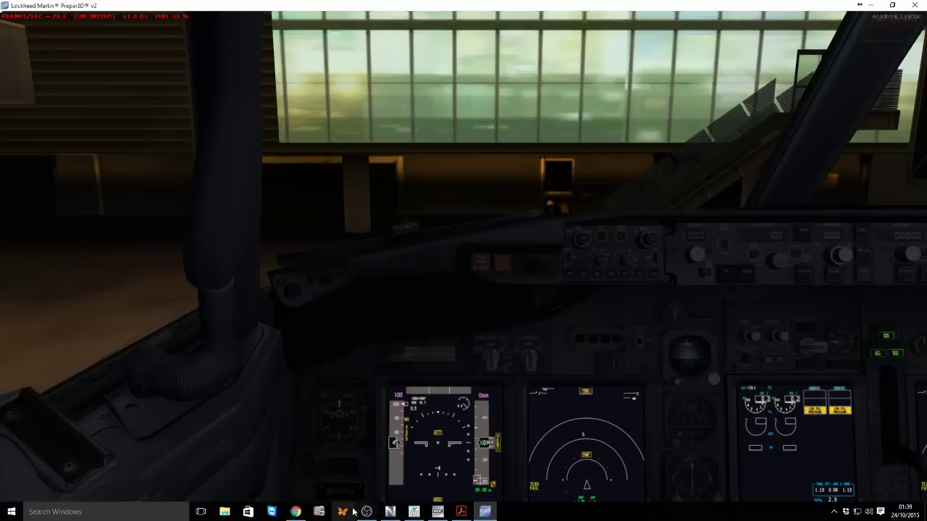
key(super)
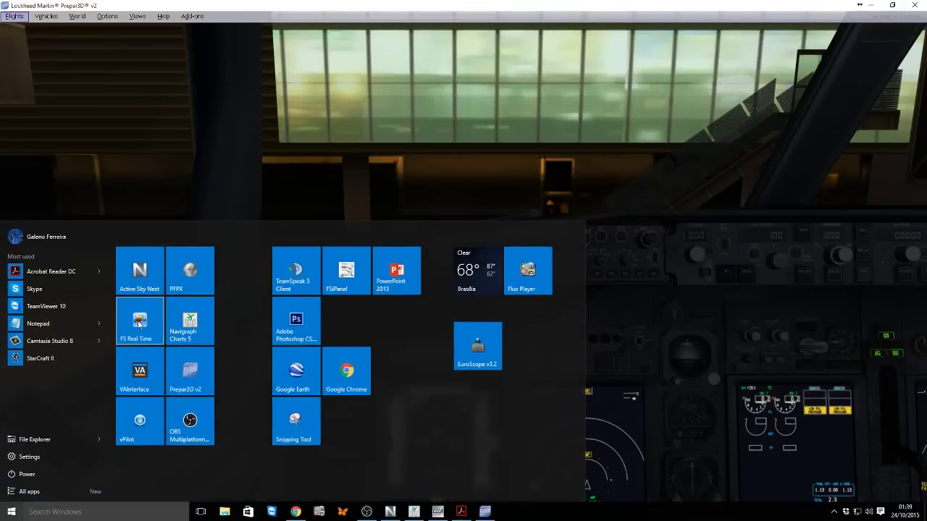
click(161, 275)
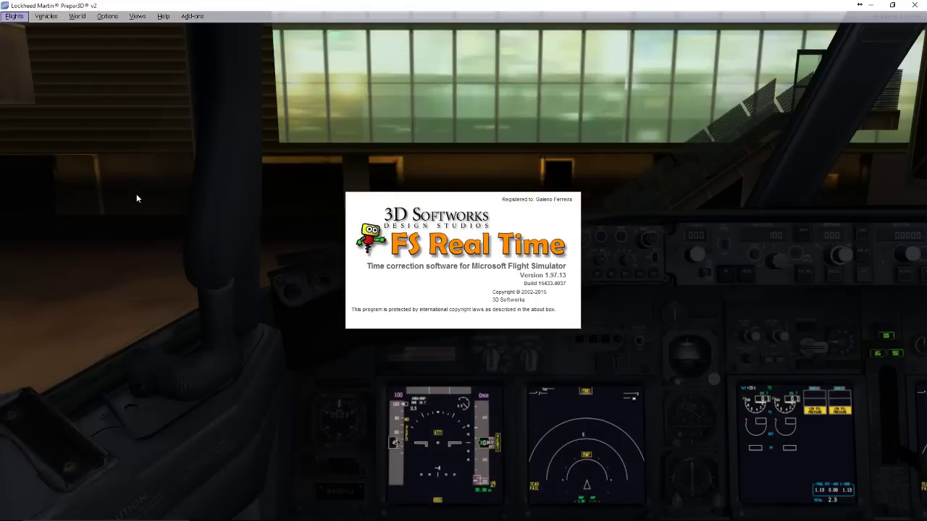